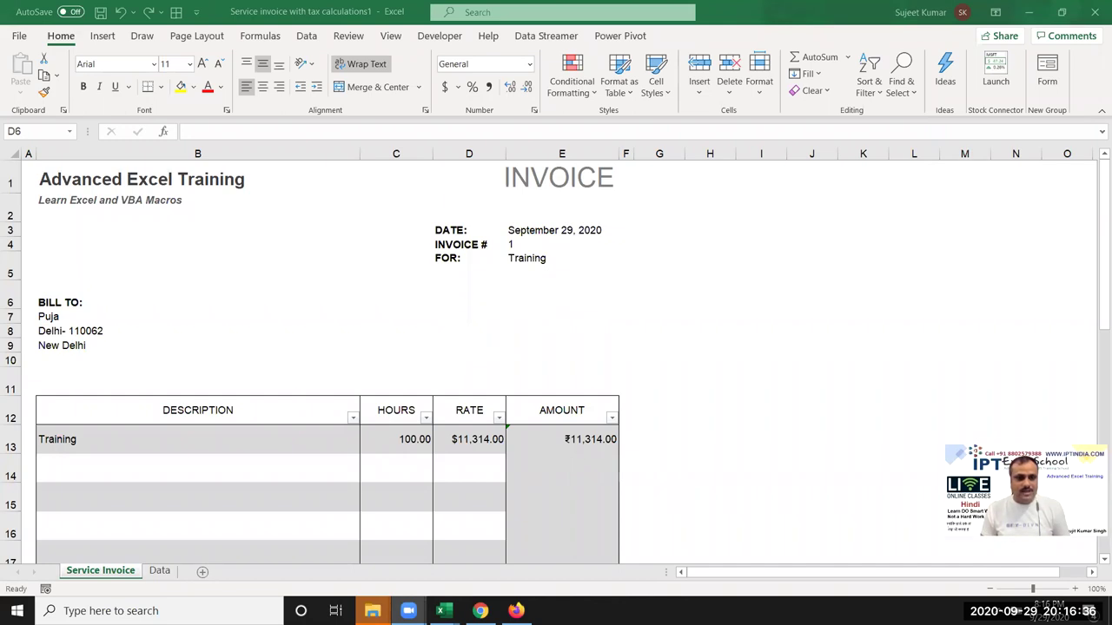
Step: Look over the Data sheet, then enter invoice number 2 in E4 on Service Invoice
key("ctrl+Page_Down")
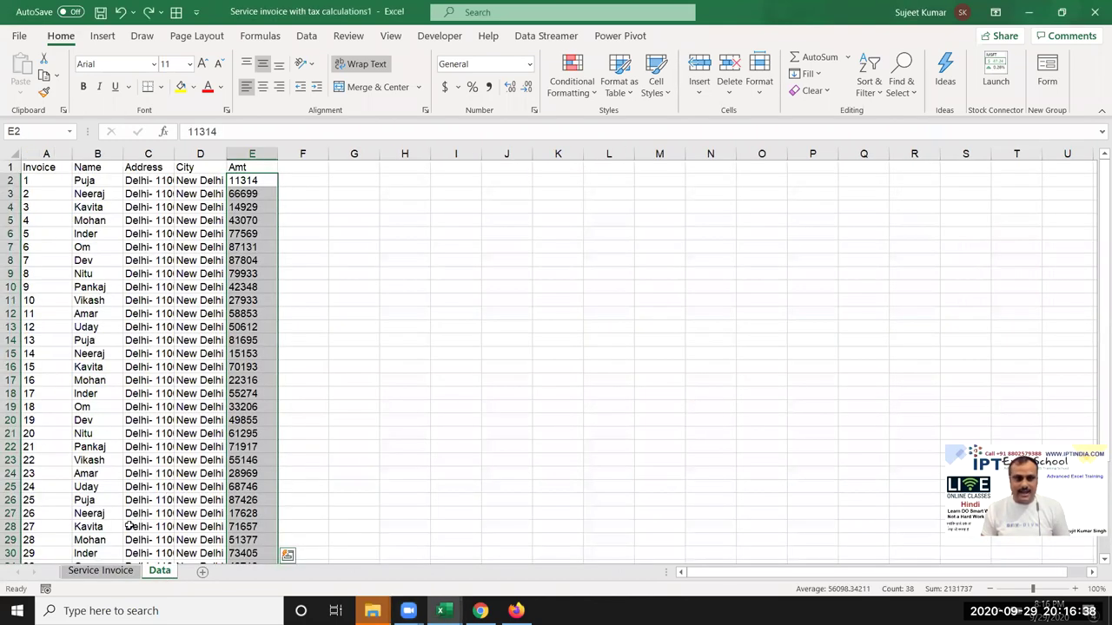
left_click(101, 571)
scroll(501, 411, "up", 5)
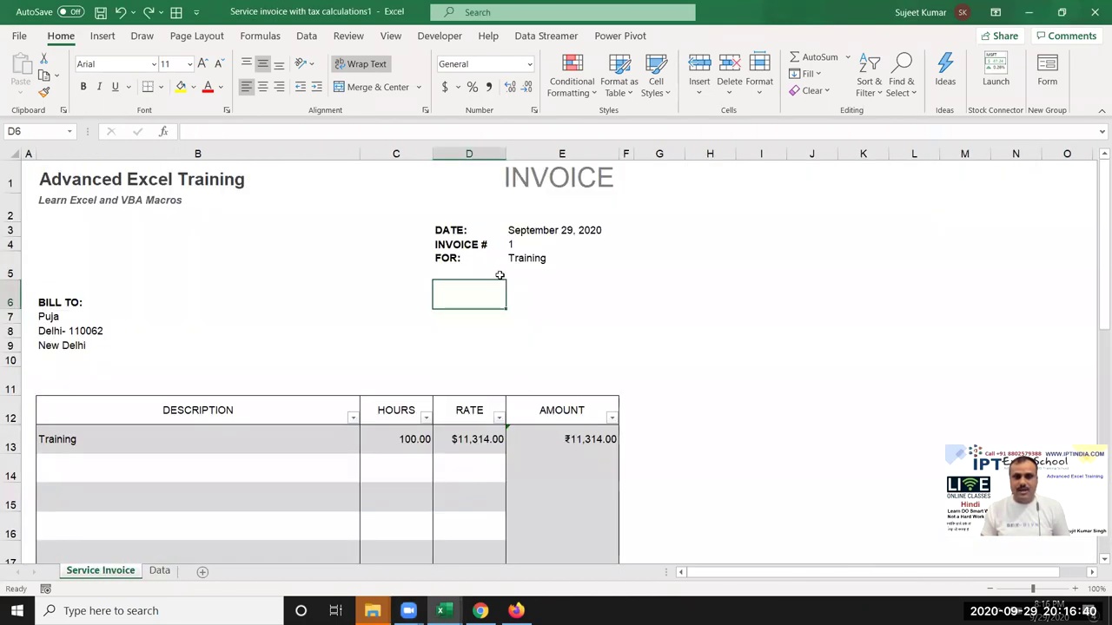
left_click(514, 246)
type("21")
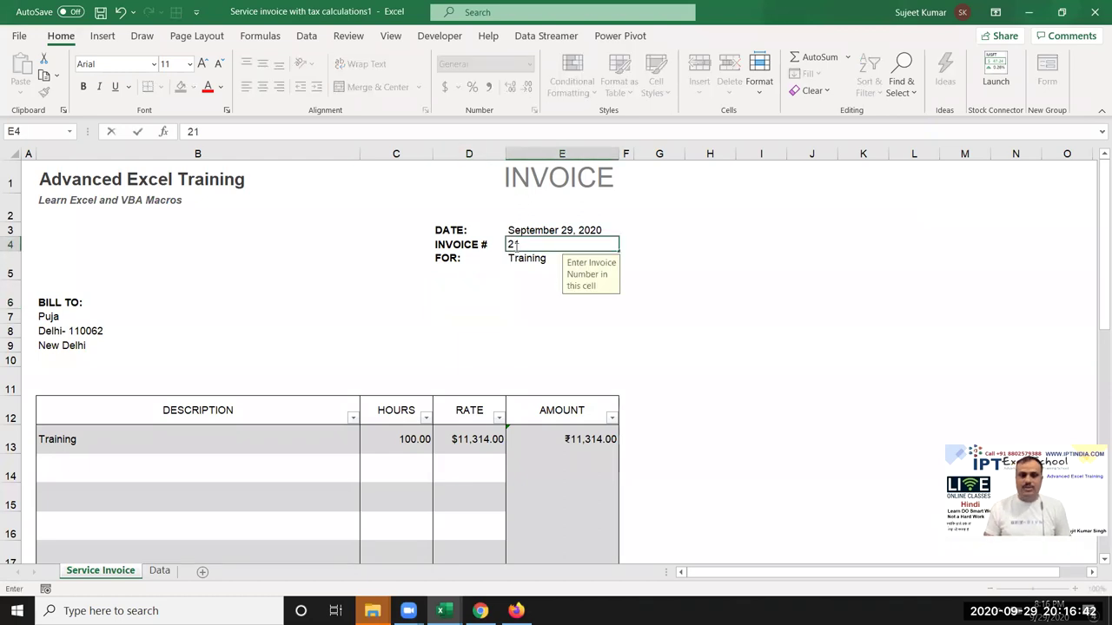
key("BackSpace")
key("Return")
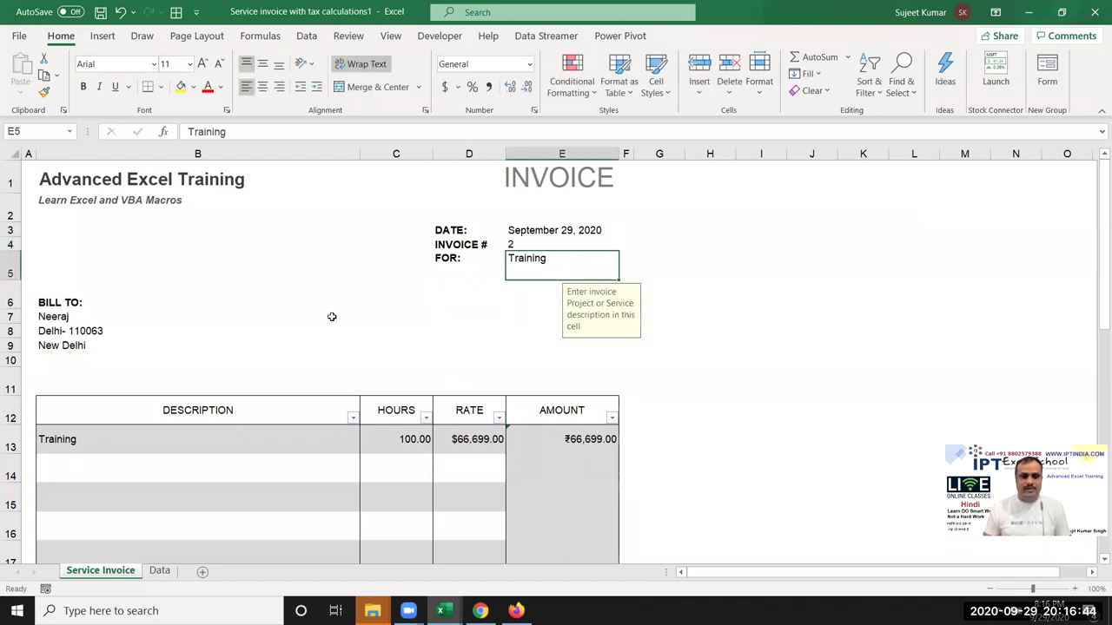
Step: Change the invoice number in E4 back to 1, showing the 11,314.00 amount
left_click(502, 247)
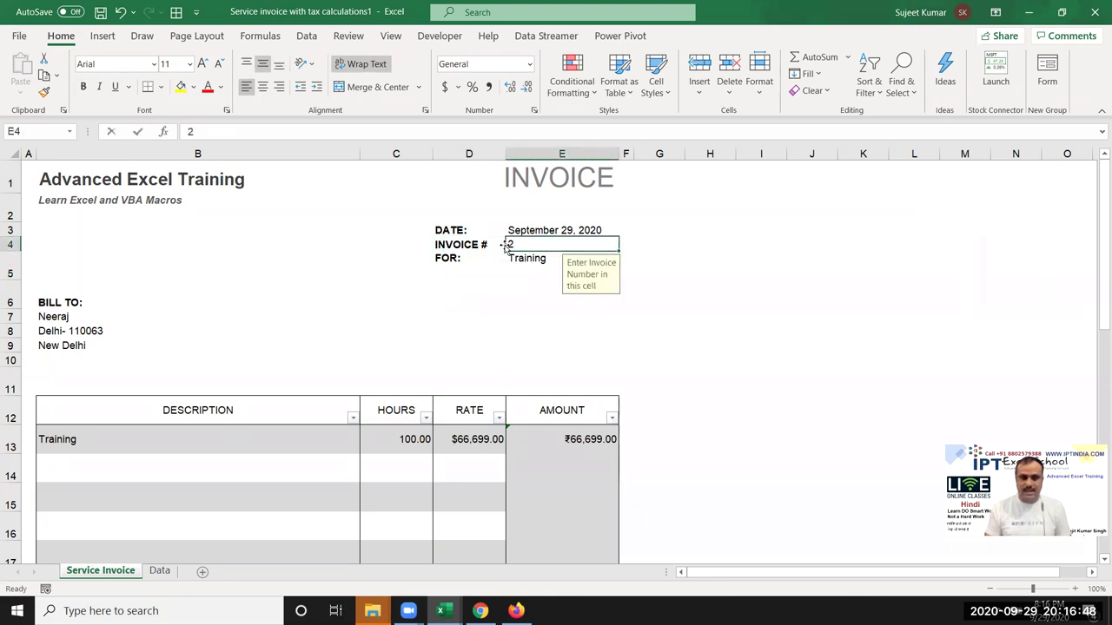
type("1")
key("Return")
left_click(505, 247)
type("1")
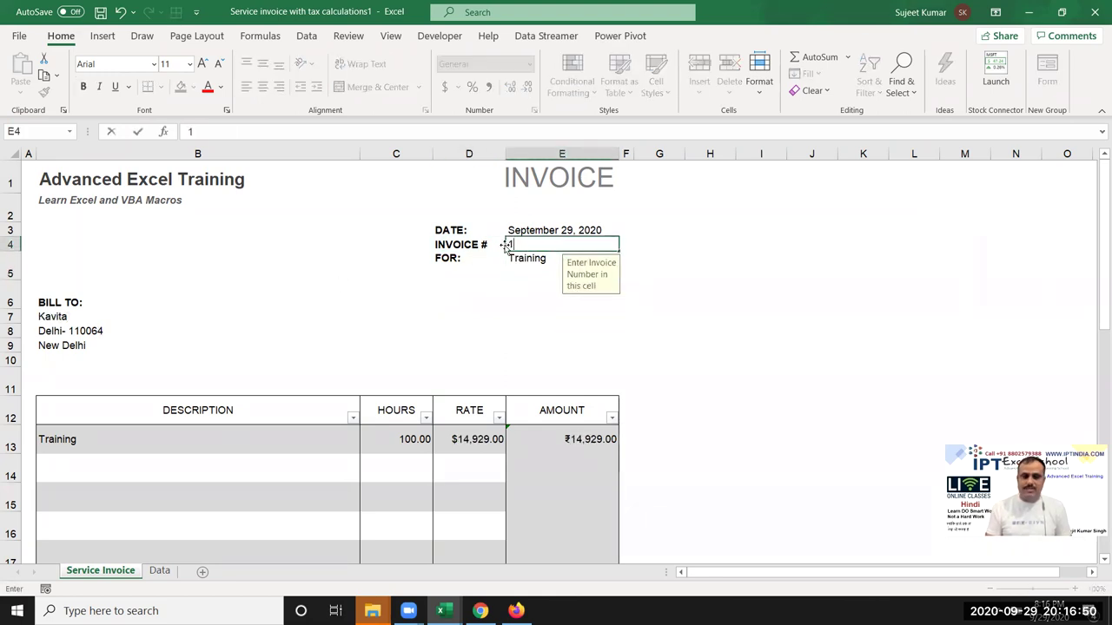
key("Return")
left_click(246, 236)
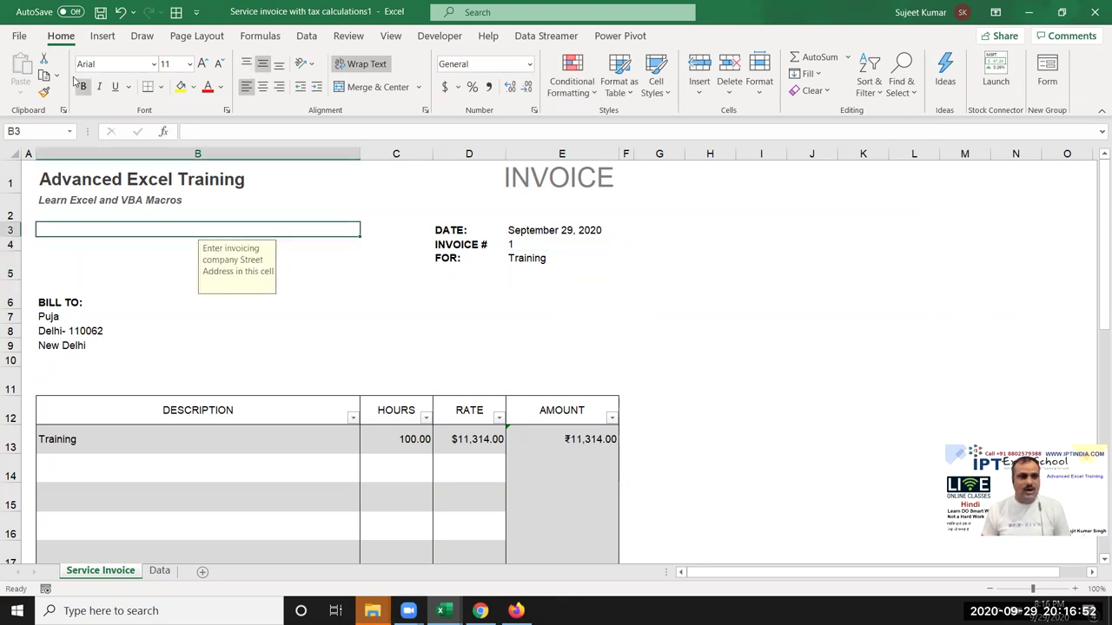
Step: Start recording a new macro from the status bar
left_click(19, 35)
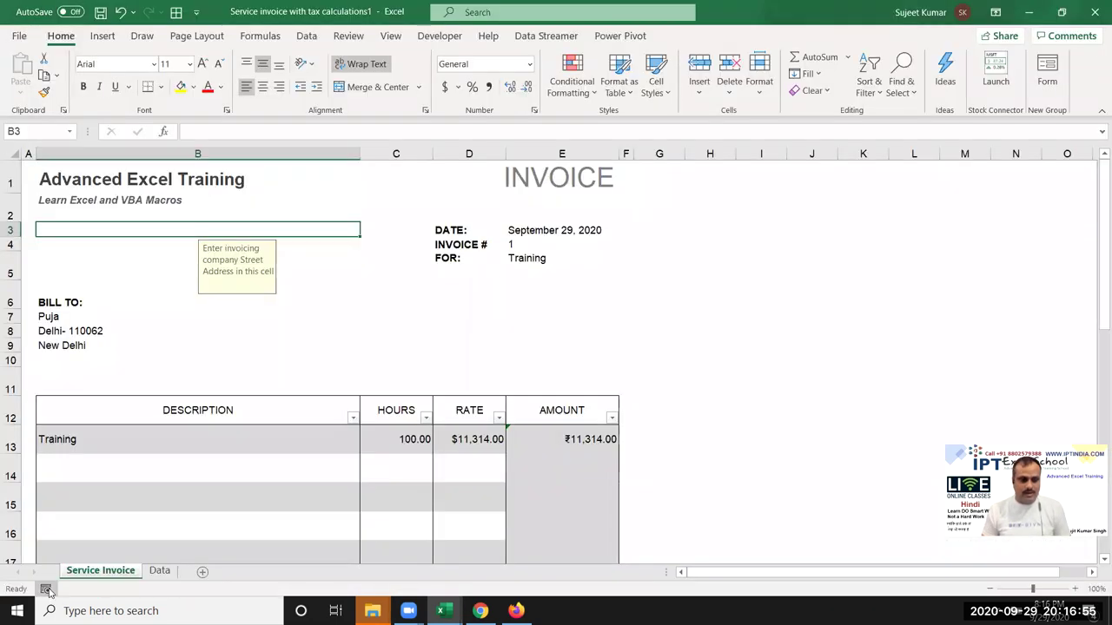
left_click(45, 588)
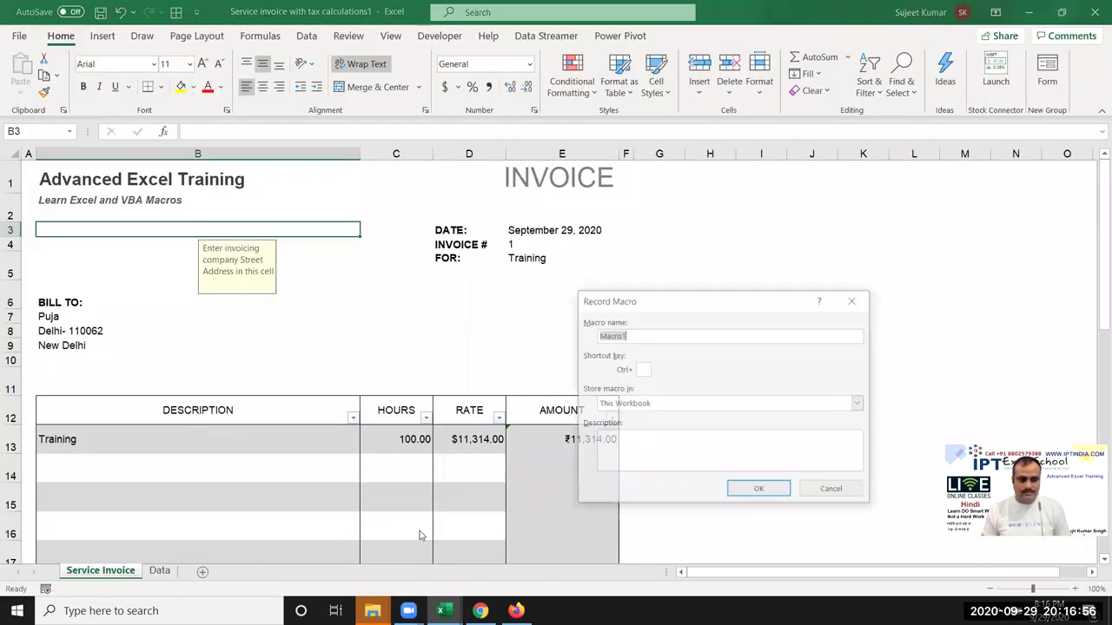
left_click(777, 489)
Step: Choose File > Export > Create PDF/XPS Document for the invoice
left_click(16, 37)
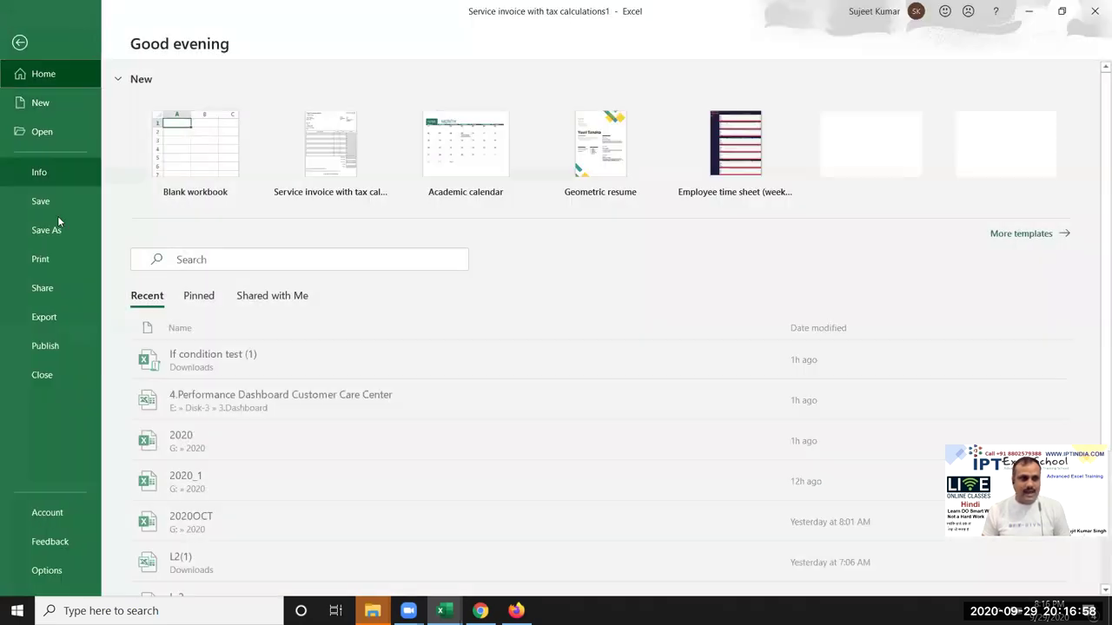
left_click(56, 320)
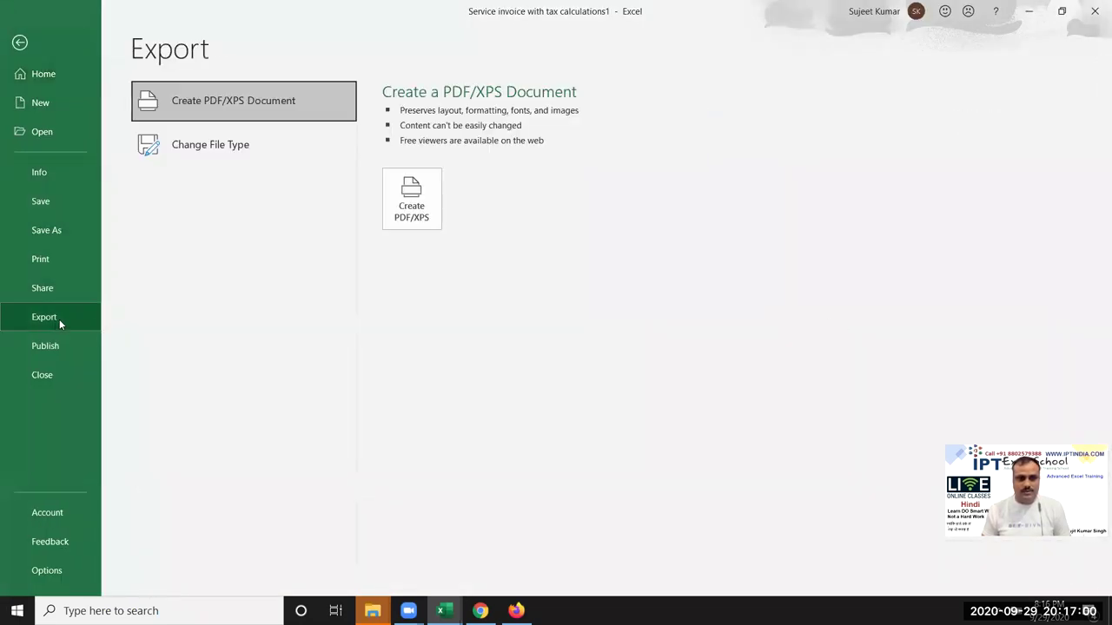
left_click(402, 228)
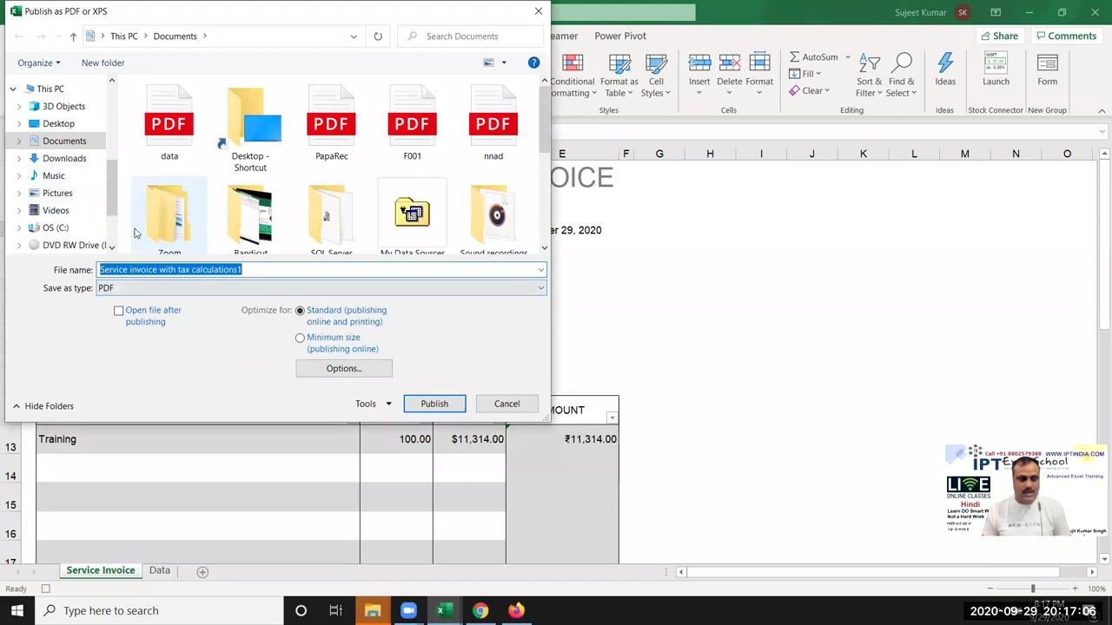
Step: Name the PDF 1 and browse to the 2020\5 folder on New Volume (G:)
type("1")
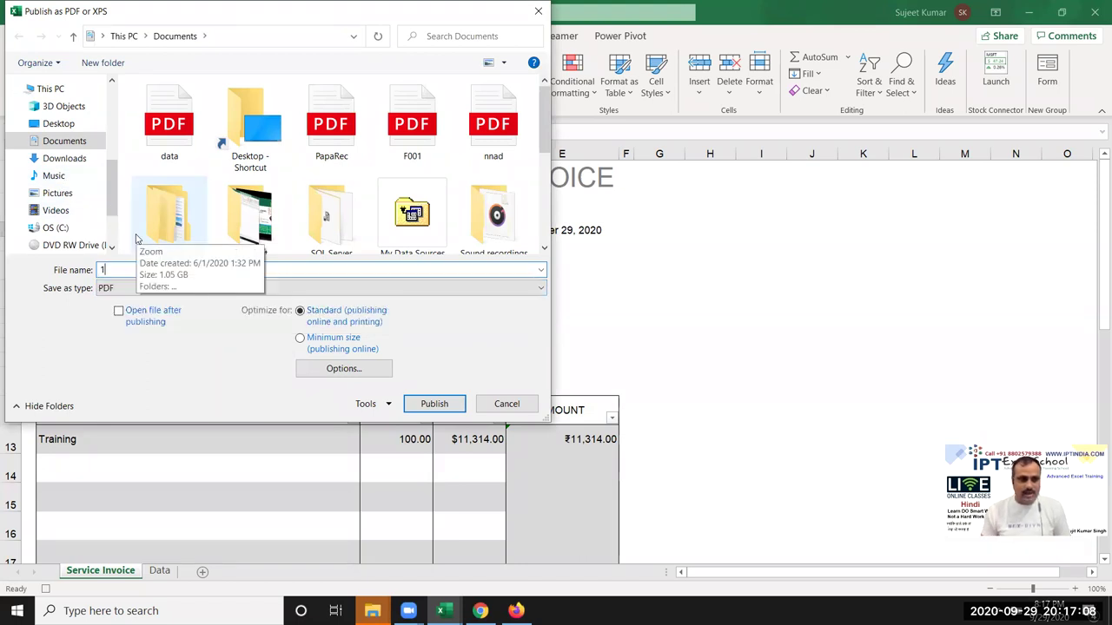
scroll(182, 206, "down", 3)
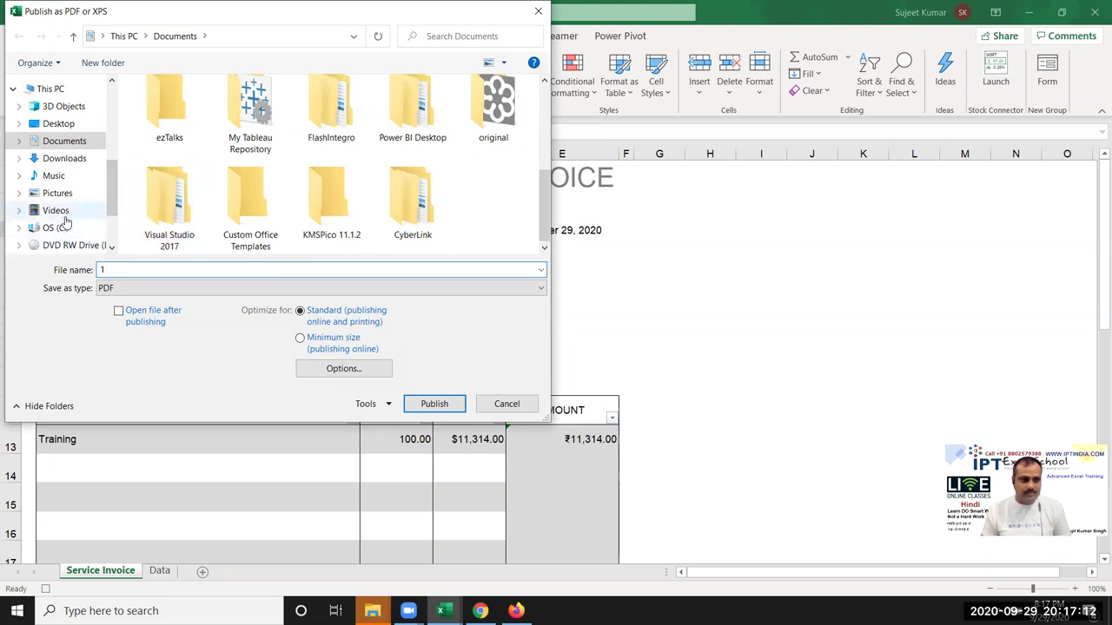
scroll(69, 233, "down", 1)
left_click(74, 238)
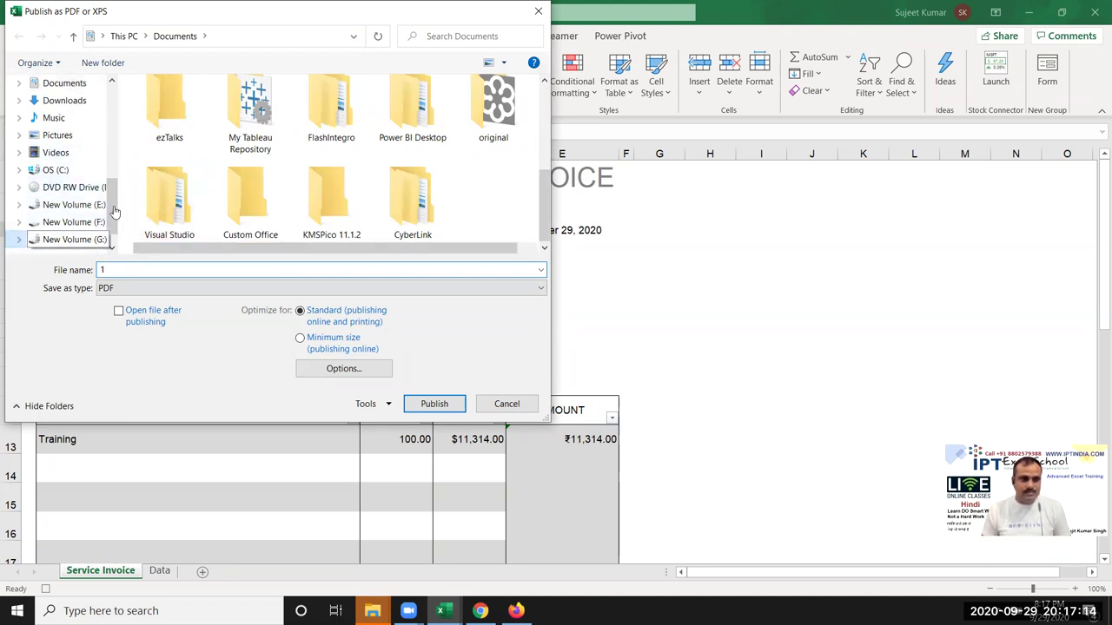
double_click(157, 106)
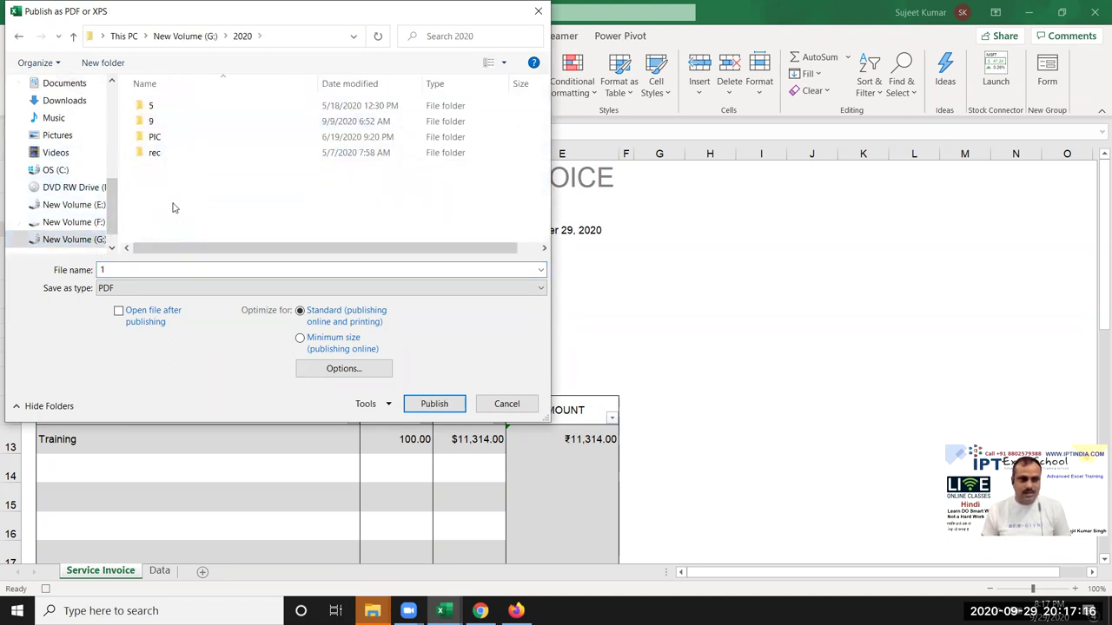
right_click(172, 201)
left_click(150, 111)
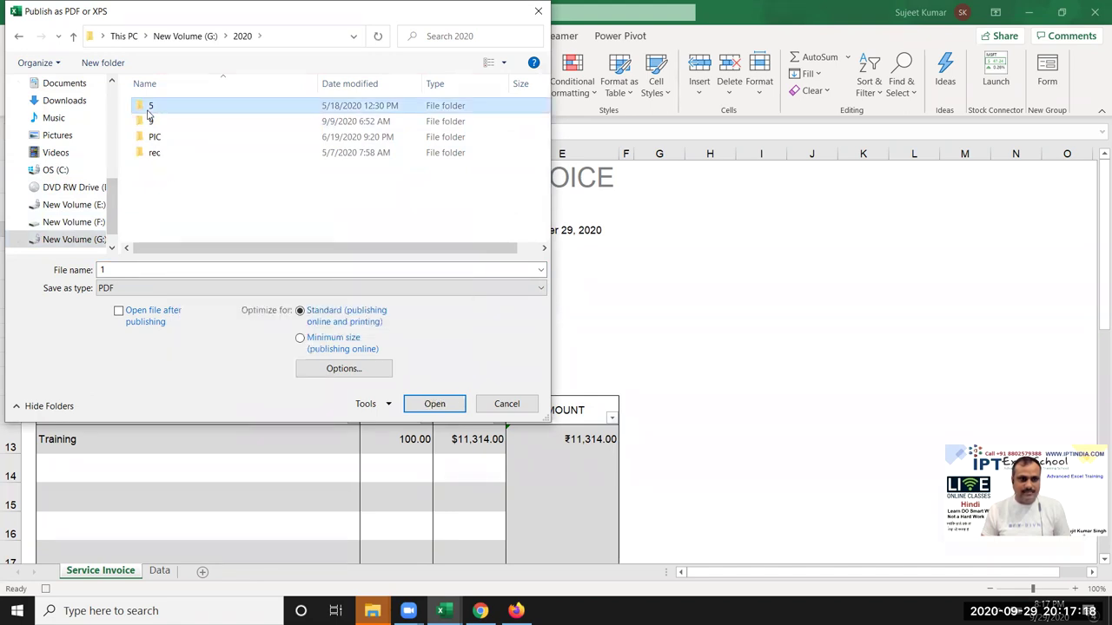
double_click(149, 108)
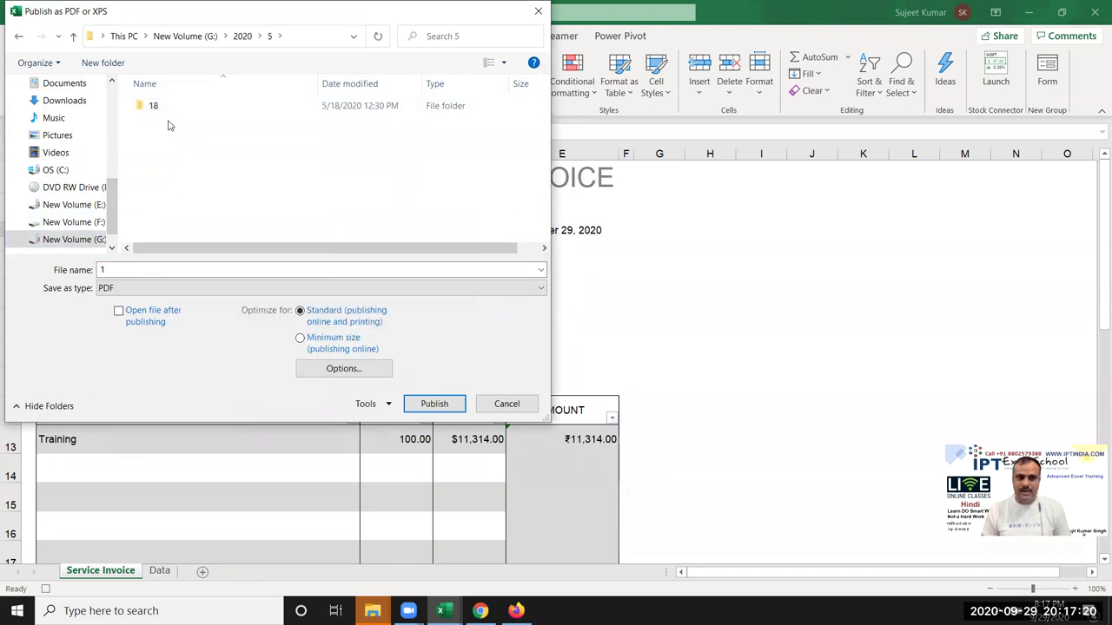
double_click(159, 110)
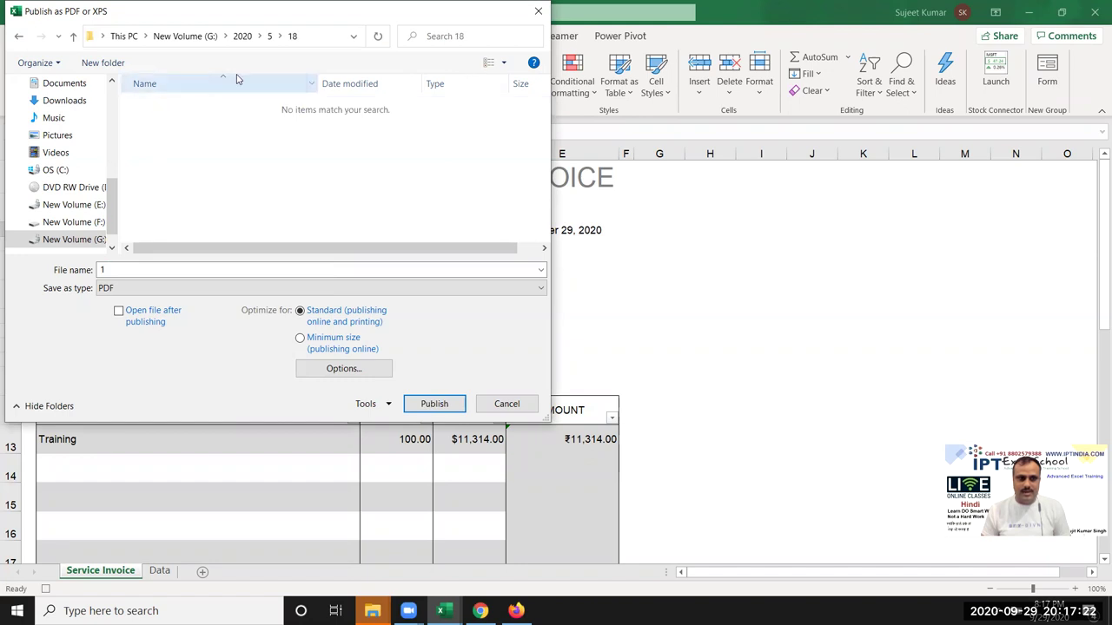
Step: Permanently delete the stray folder 18 inside G:\2020\5
left_click(269, 35)
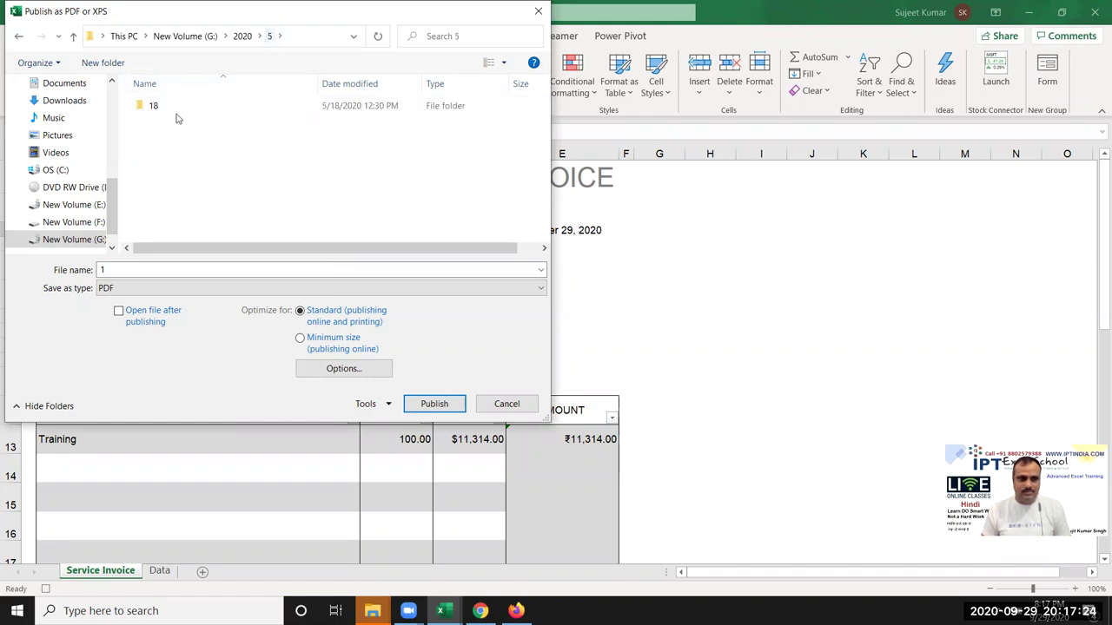
left_click(171, 116)
key("Delete")
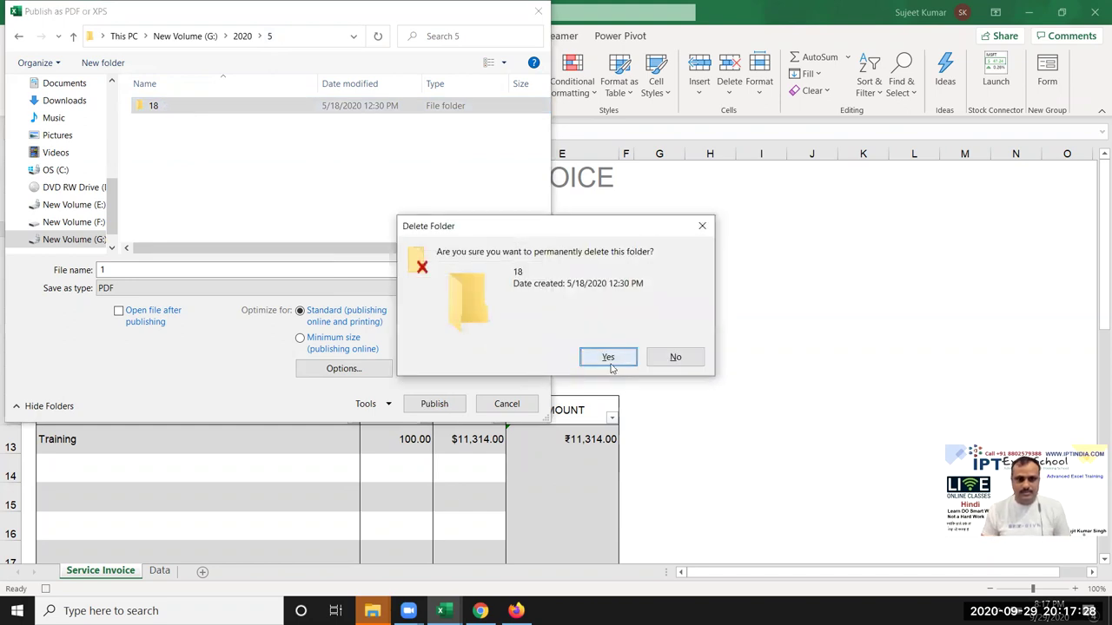
left_click(610, 360)
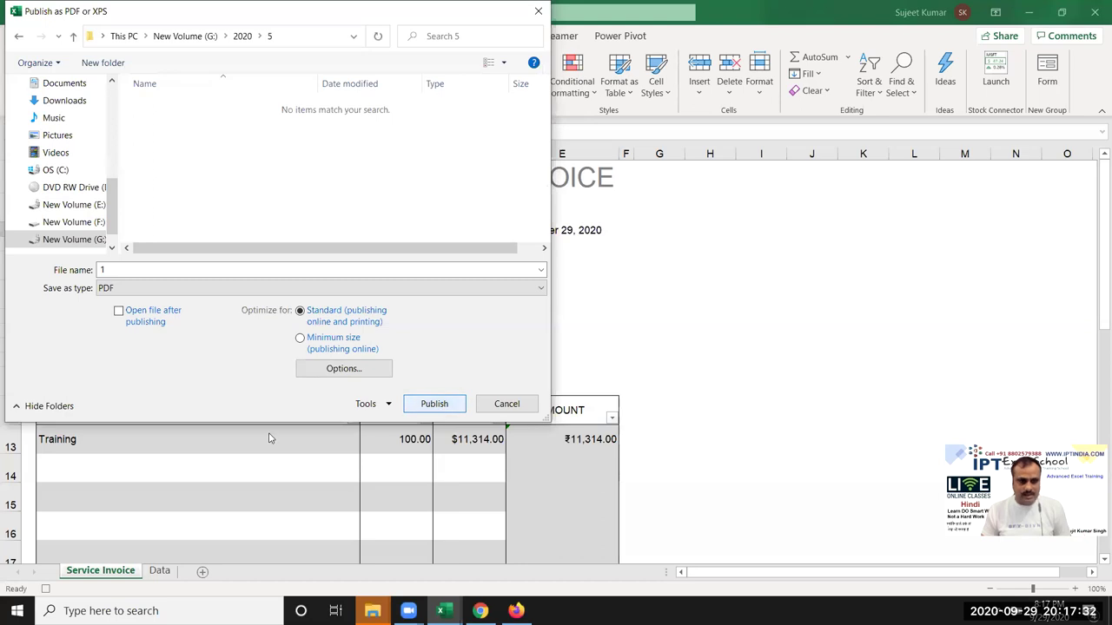
Step: Publish PDF 1, clearing location-unavailable errors and re-selecting G:\2020\5 before publishing again
left_click(436, 403)
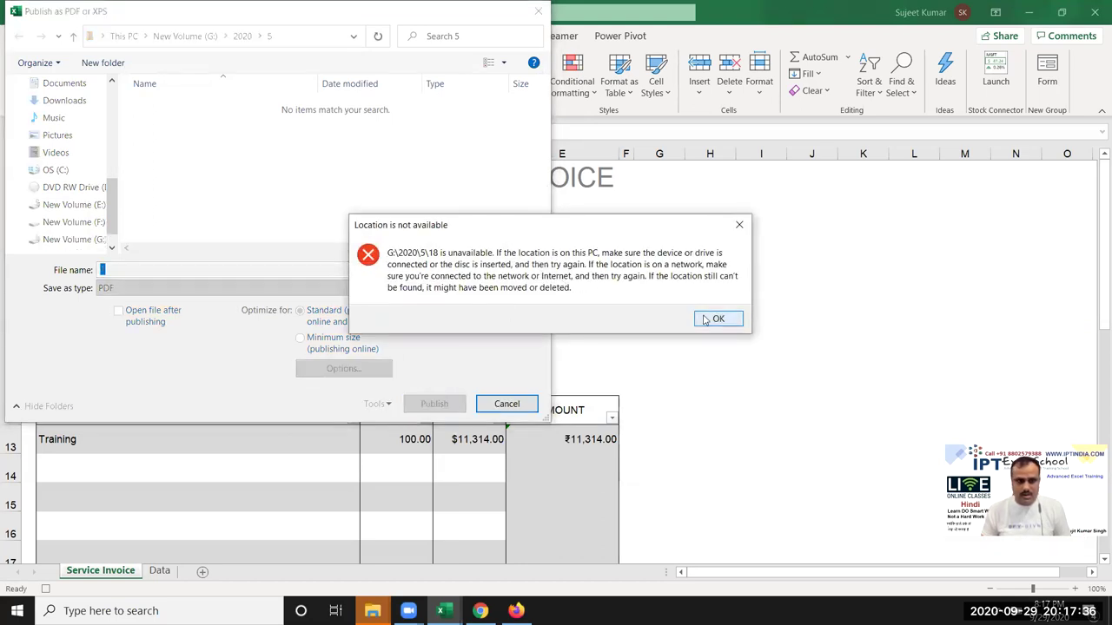
left_click(728, 317)
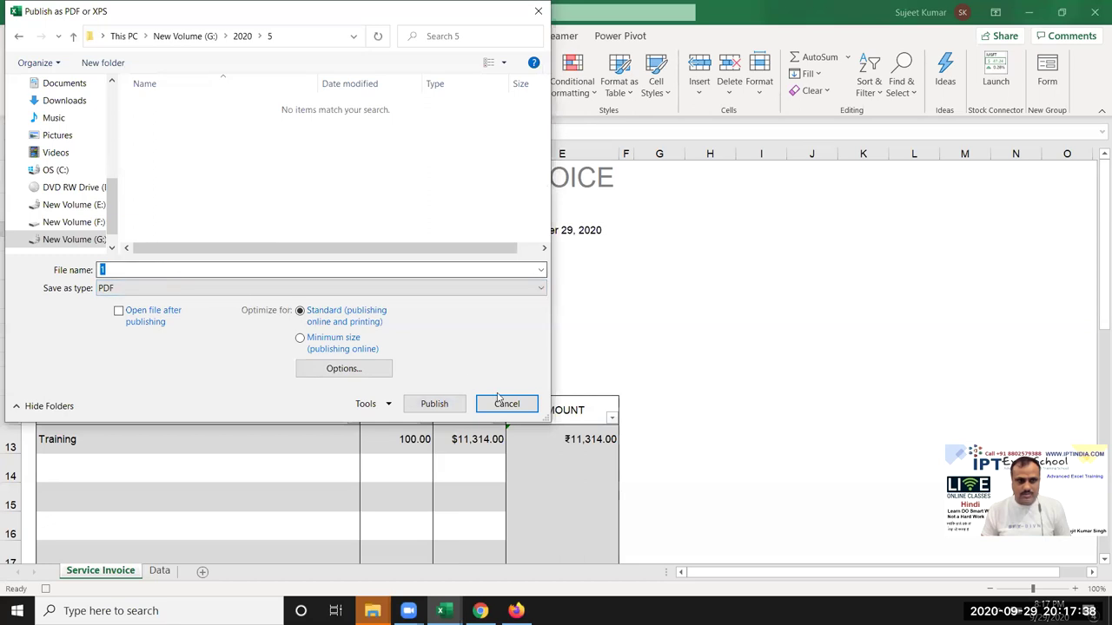
left_click(436, 404)
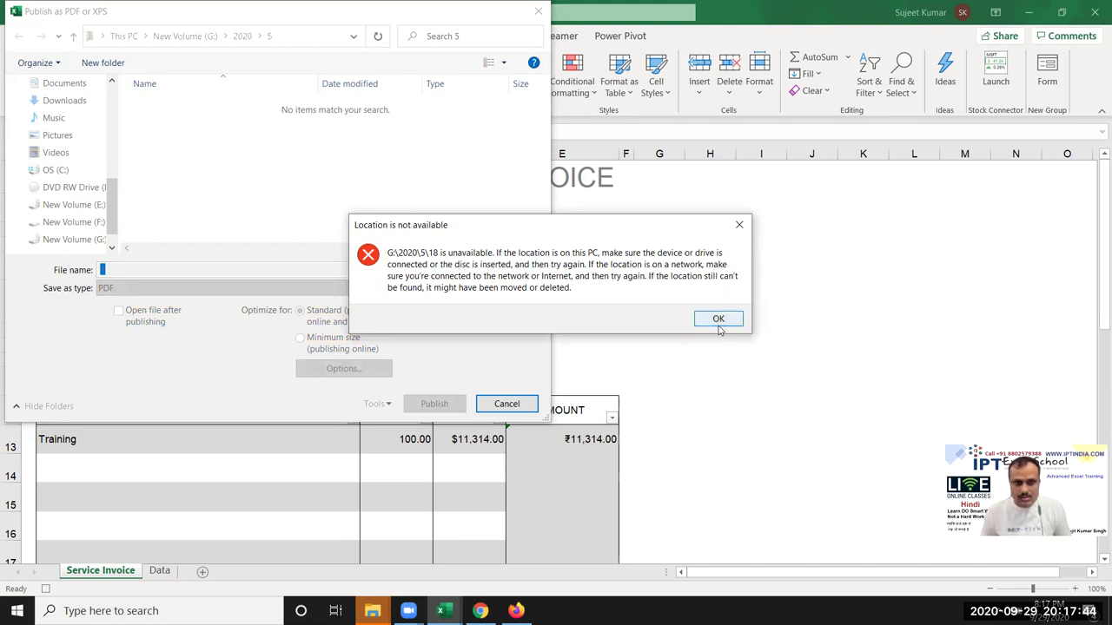
left_click(718, 320)
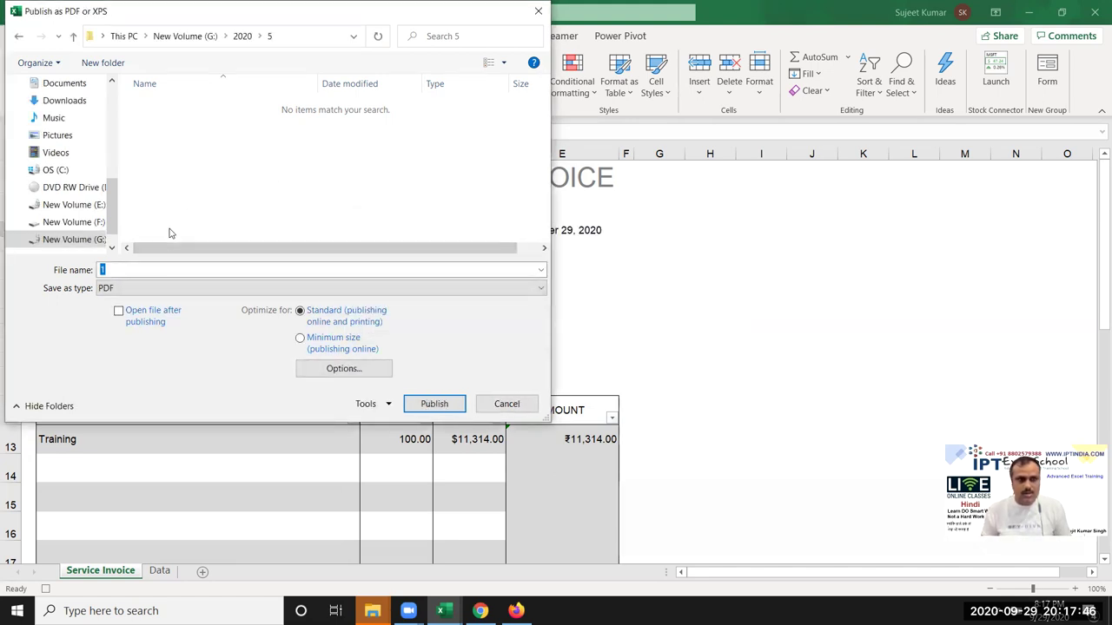
left_click(205, 44)
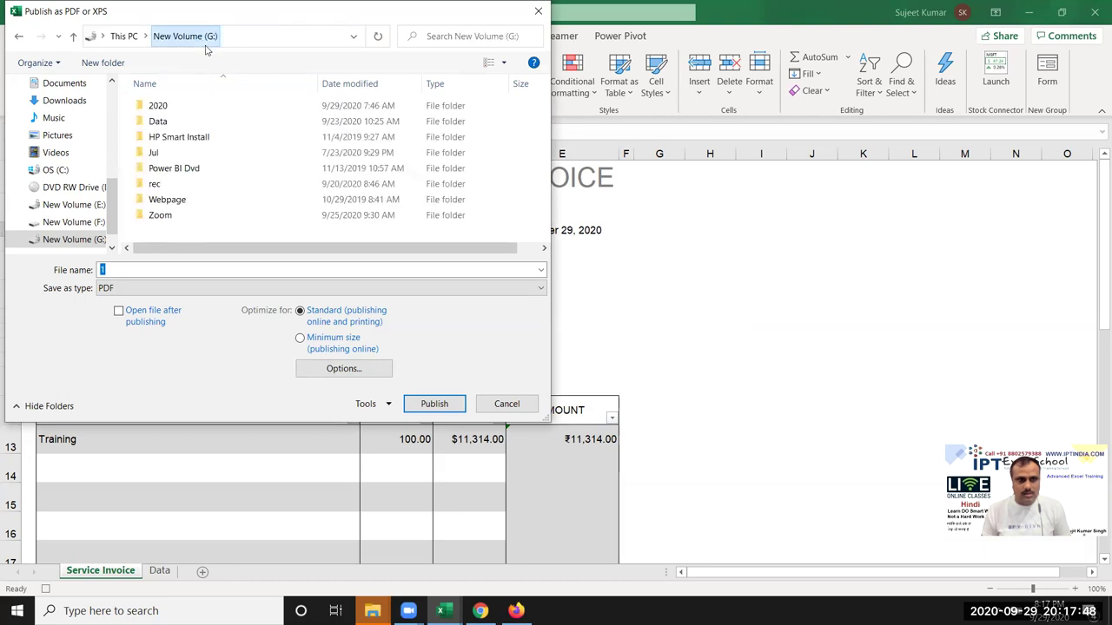
double_click(161, 106)
double_click(151, 106)
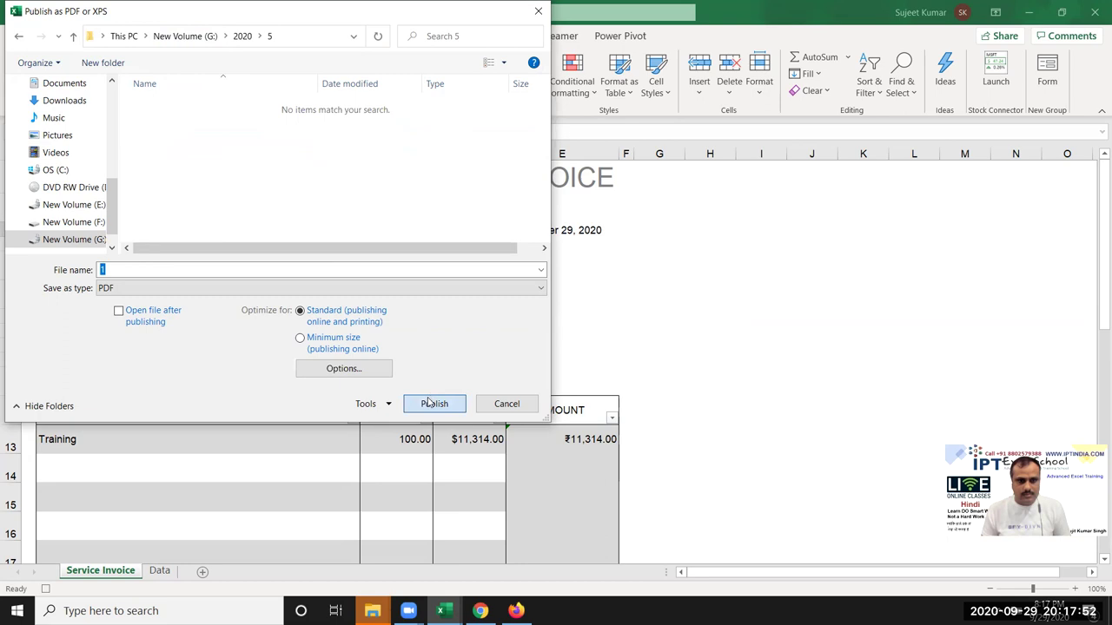
left_click(429, 402)
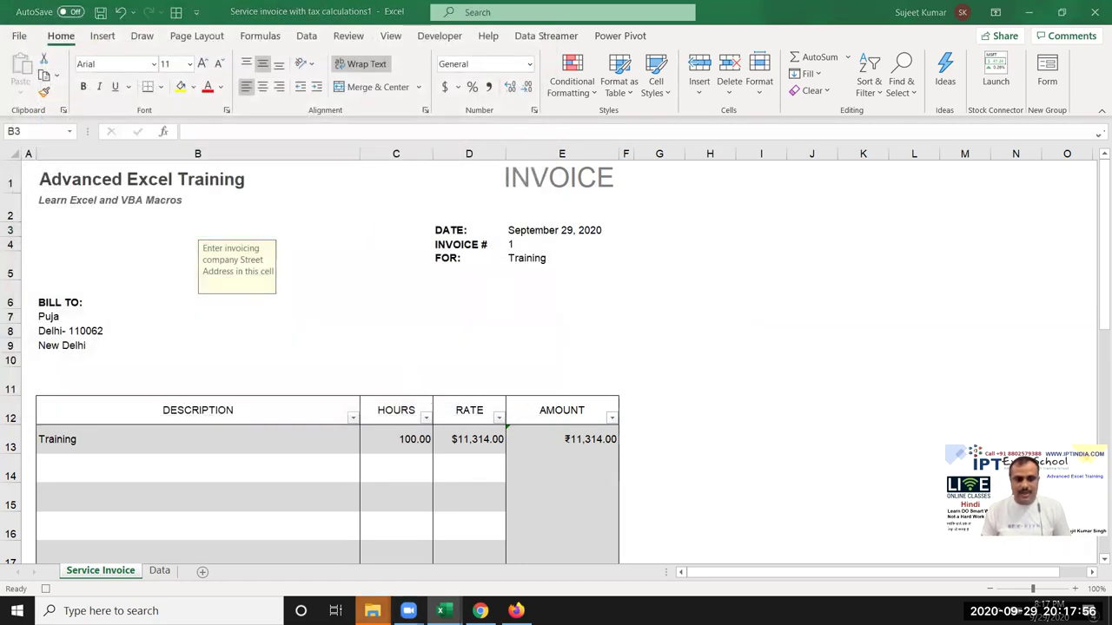
Step: Open 1.pdf from G:\2020\5 in Adobe Acrobat Reader using Open with
key("alt+Tab")
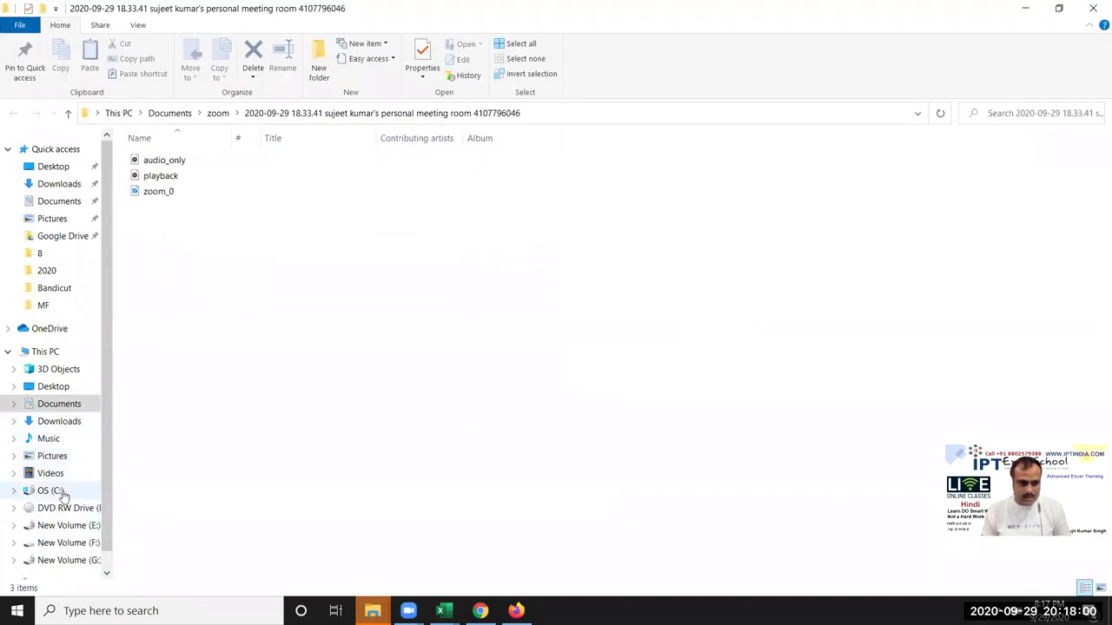
left_click(76, 560)
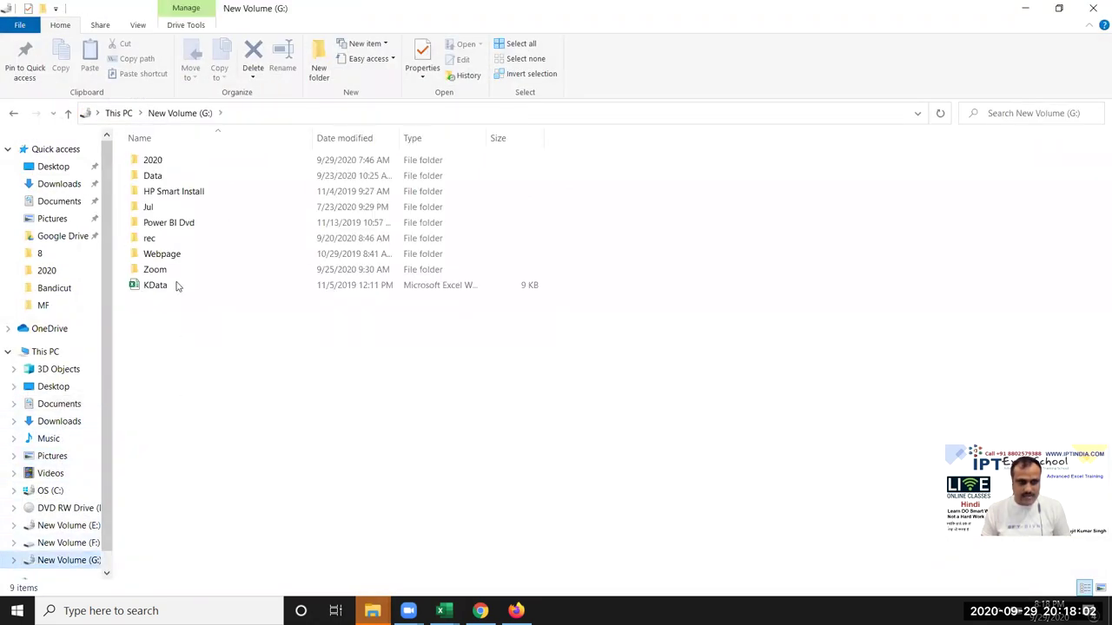
double_click(168, 161)
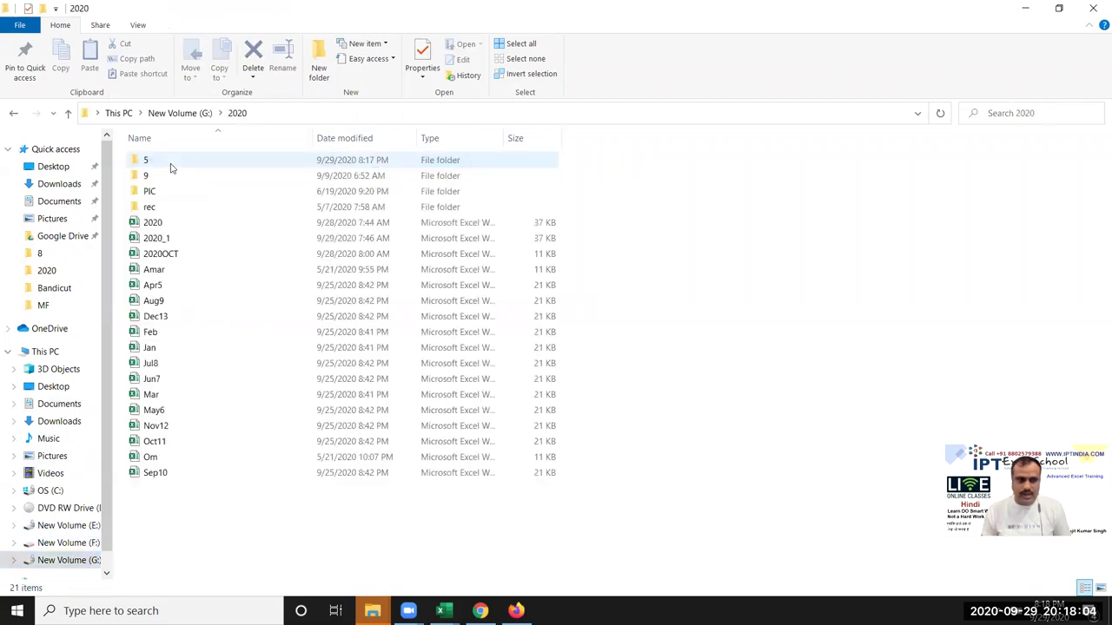
double_click(168, 161)
right_click(145, 167)
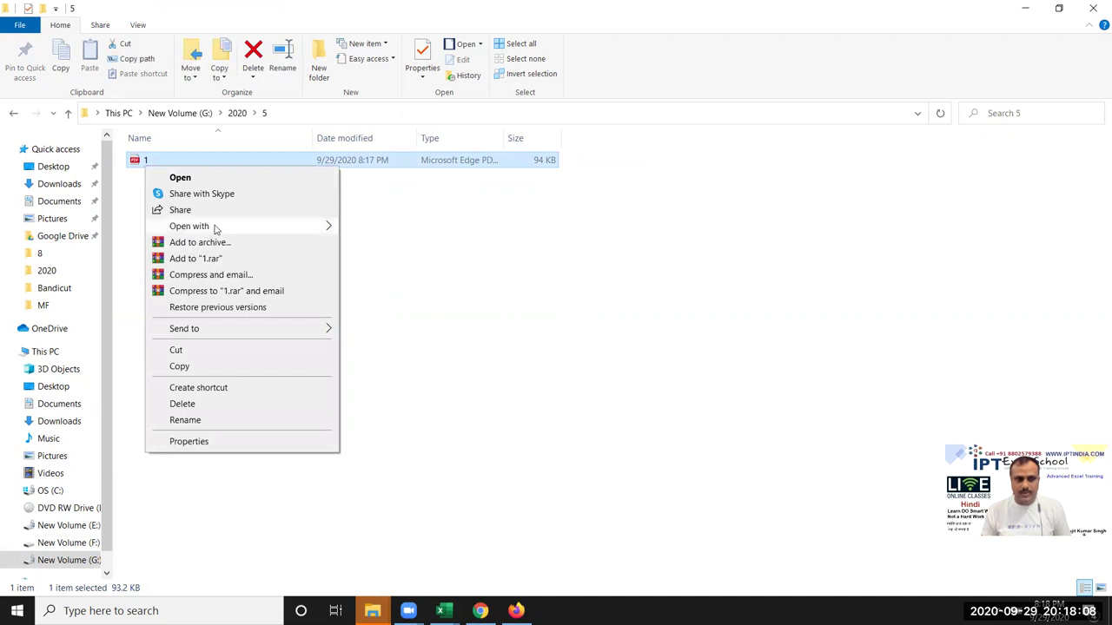
mouse_move(189, 226)
left_click(371, 228)
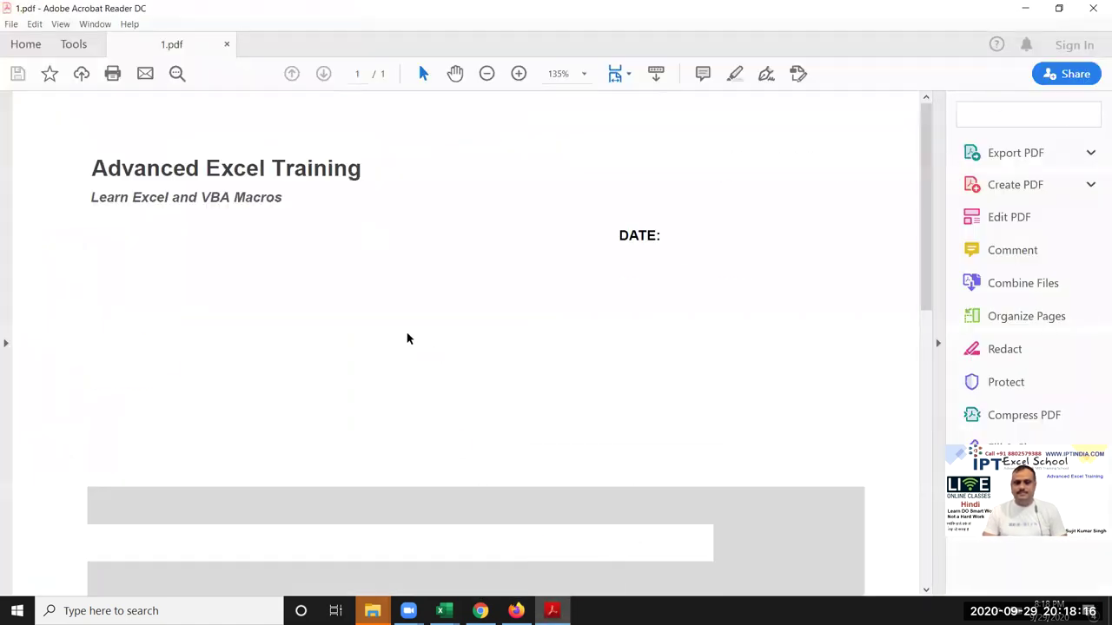
Step: Scroll through invoice 1's PDF to its ₹11,314.00 total, then close Acrobat declining default-app status
scroll(397, 327, "down", 3)
scroll(395, 323, "down", 3)
scroll(393, 331, "down", 3)
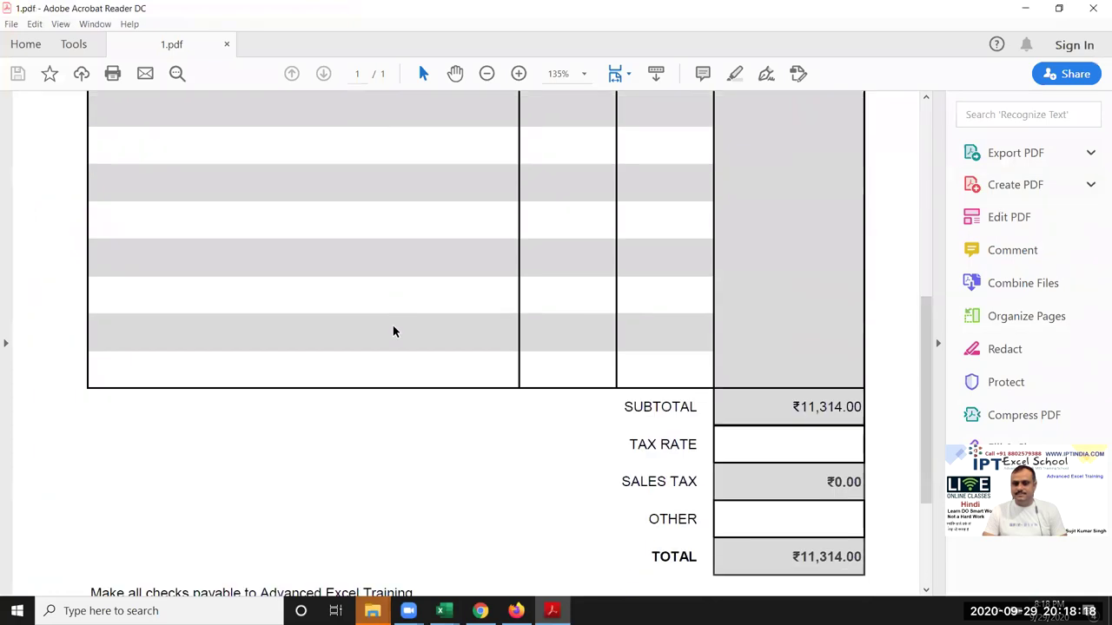
scroll(392, 331, "down", 3)
scroll(389, 333, "up", 3)
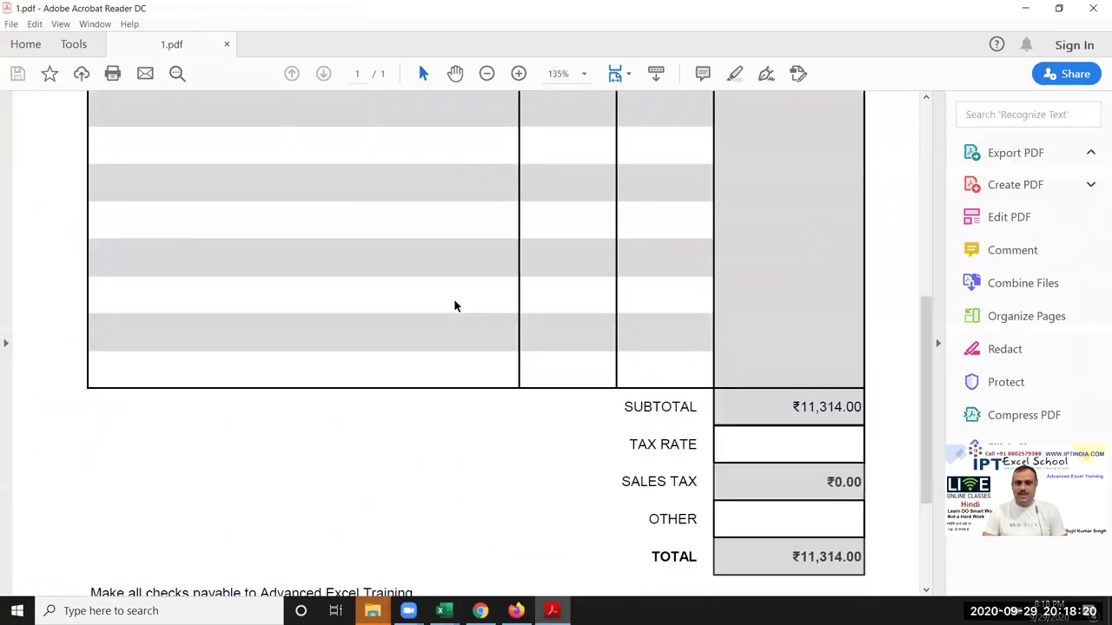
scroll(454, 305, "up", 5)
scroll(469, 292, "up", 2)
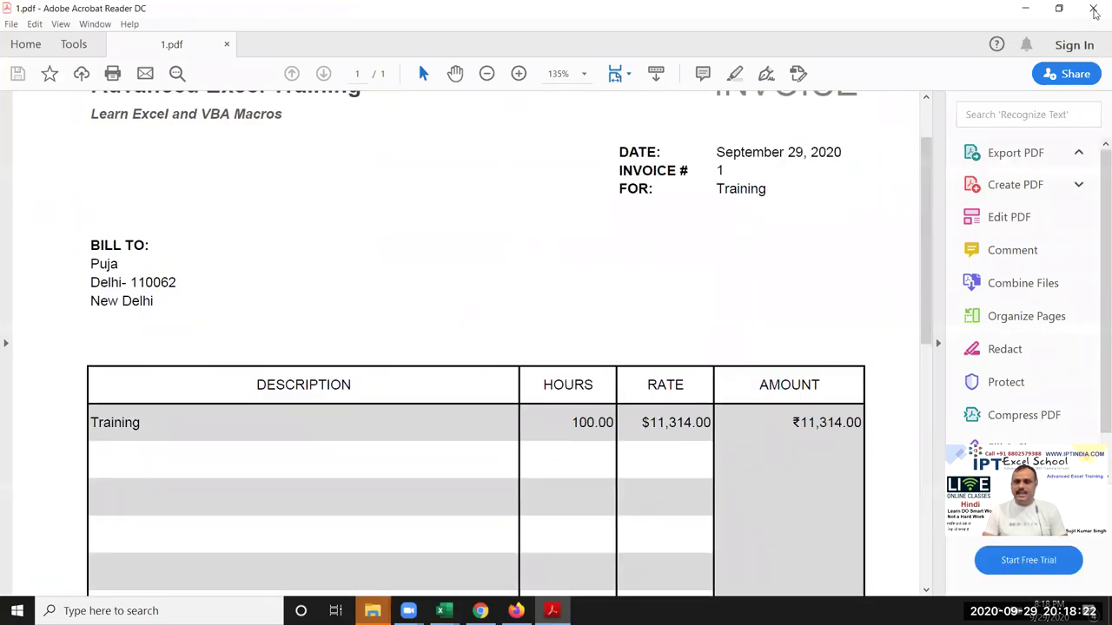
left_click(1092, 9)
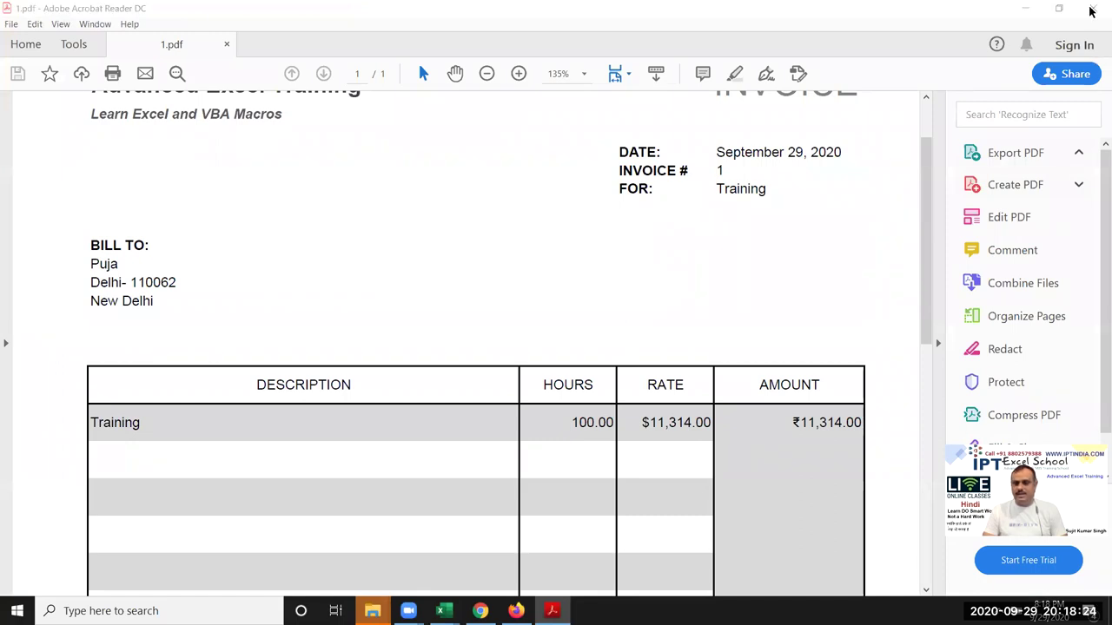
left_click(704, 339)
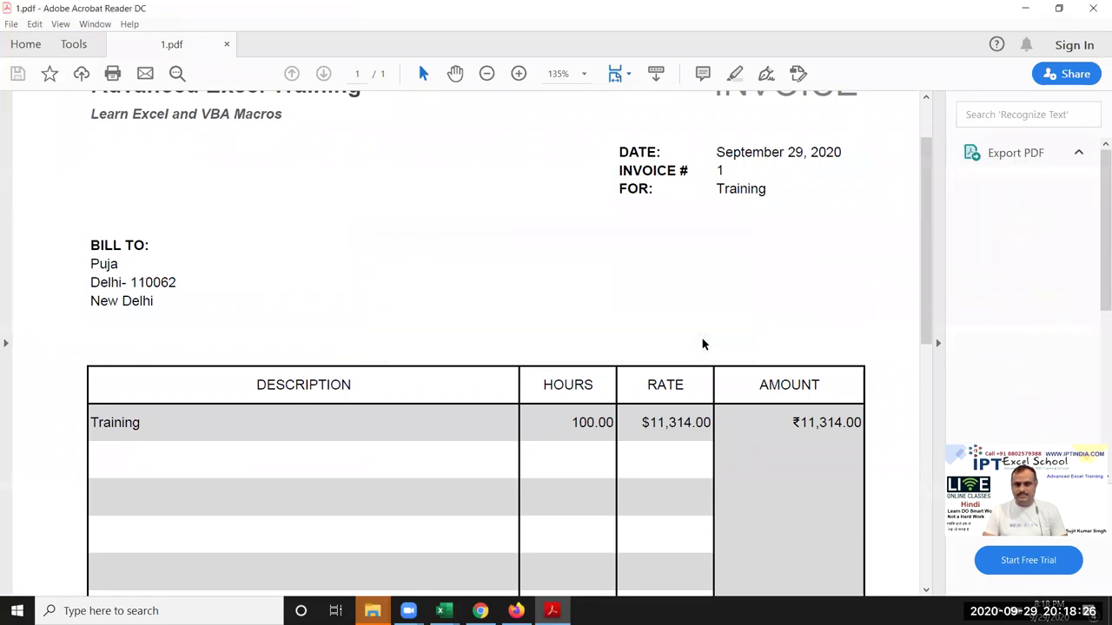
Step: Close Acrobat and stop the macro recording in the Service invoice workbook
left_click(1090, 13)
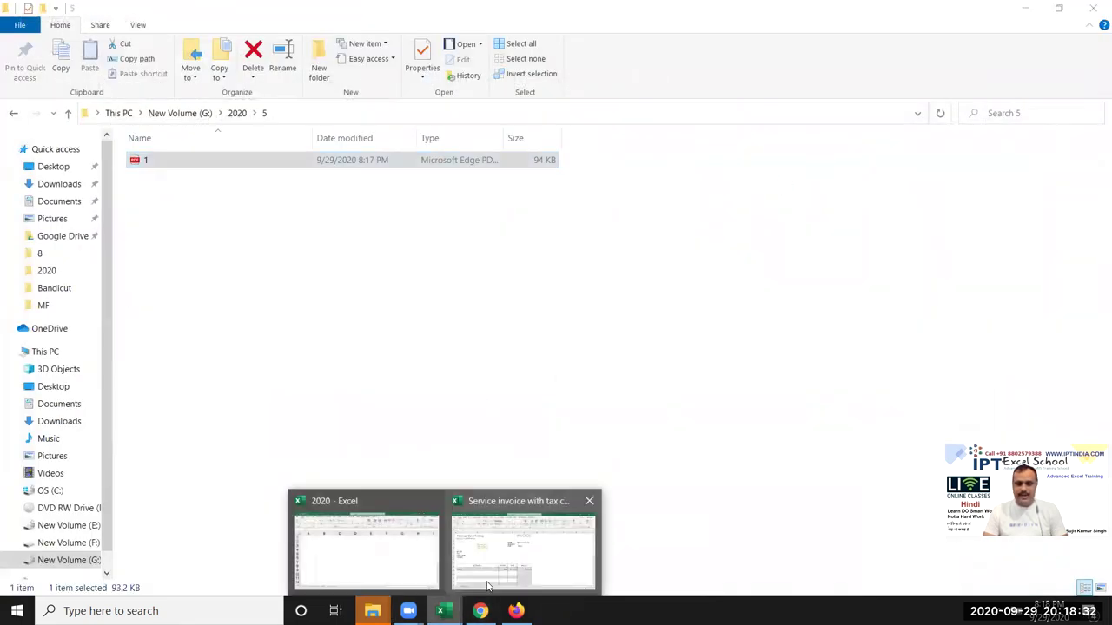
mouse_move(443, 610)
left_click(521, 546)
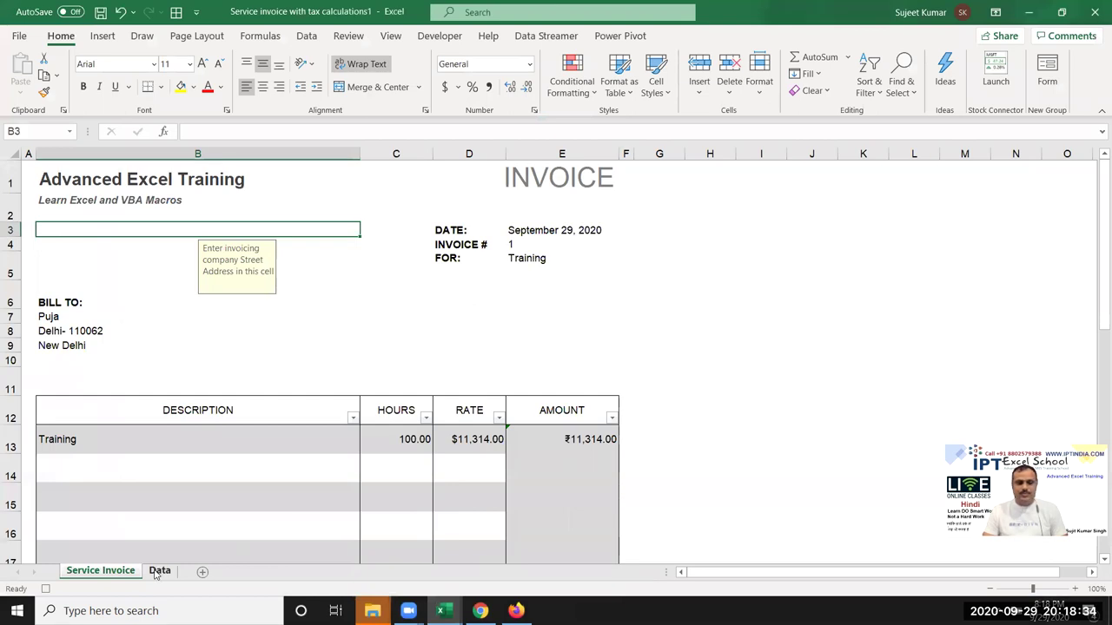
left_click(46, 589)
Step: Look at the Data sheet, then open the Visual Basic editor from Developer
left_click(162, 573)
left_click(182, 247)
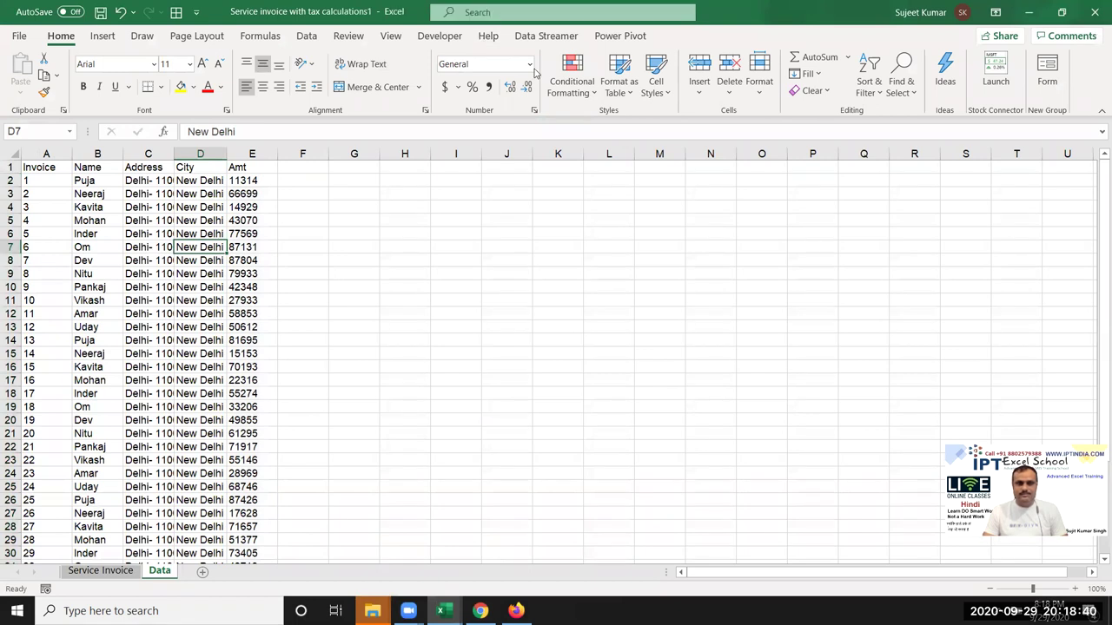
left_click(439, 36)
left_click(17, 84)
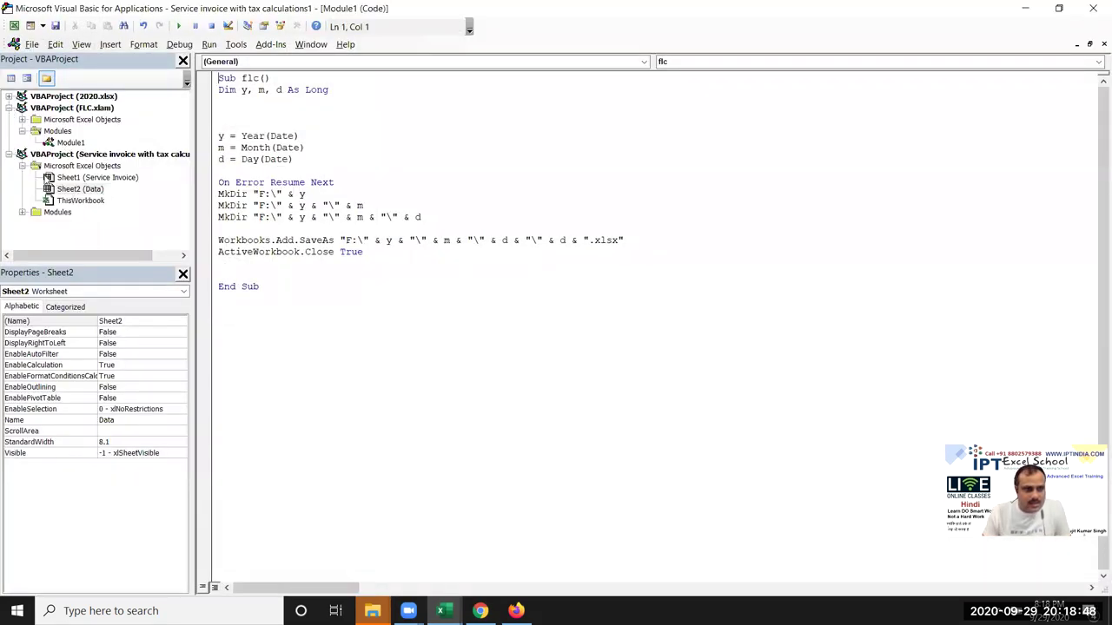
Step: Open Module1's recorded Macro1, add blank lines, and place the cursor below End Sub
double_click(57, 214)
double_click(63, 224)
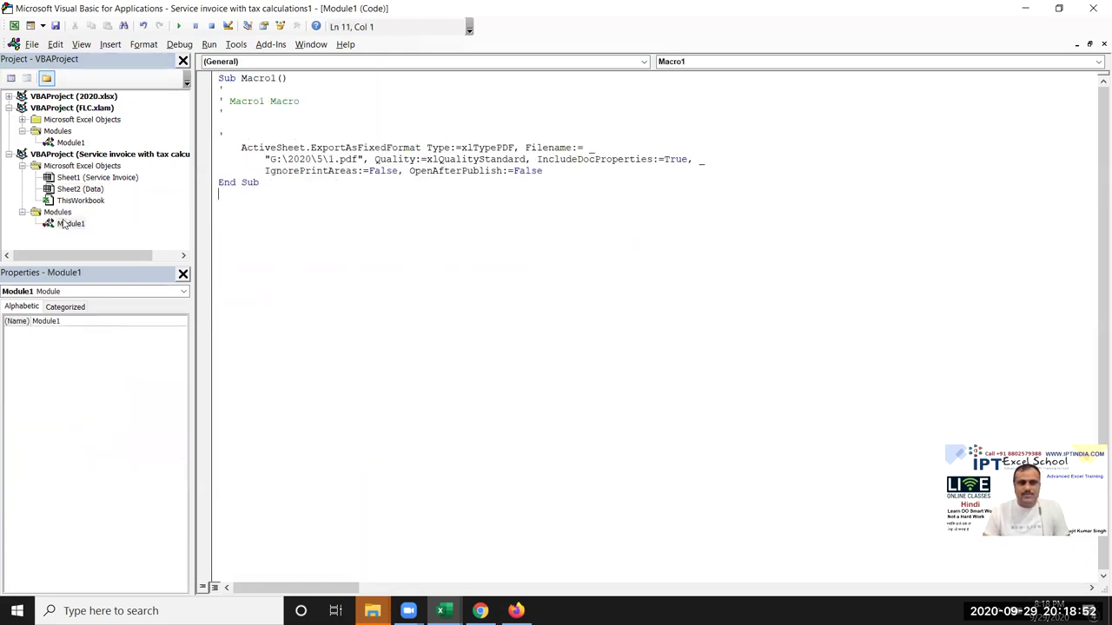
left_click(219, 182)
key("Return")
key("Return")
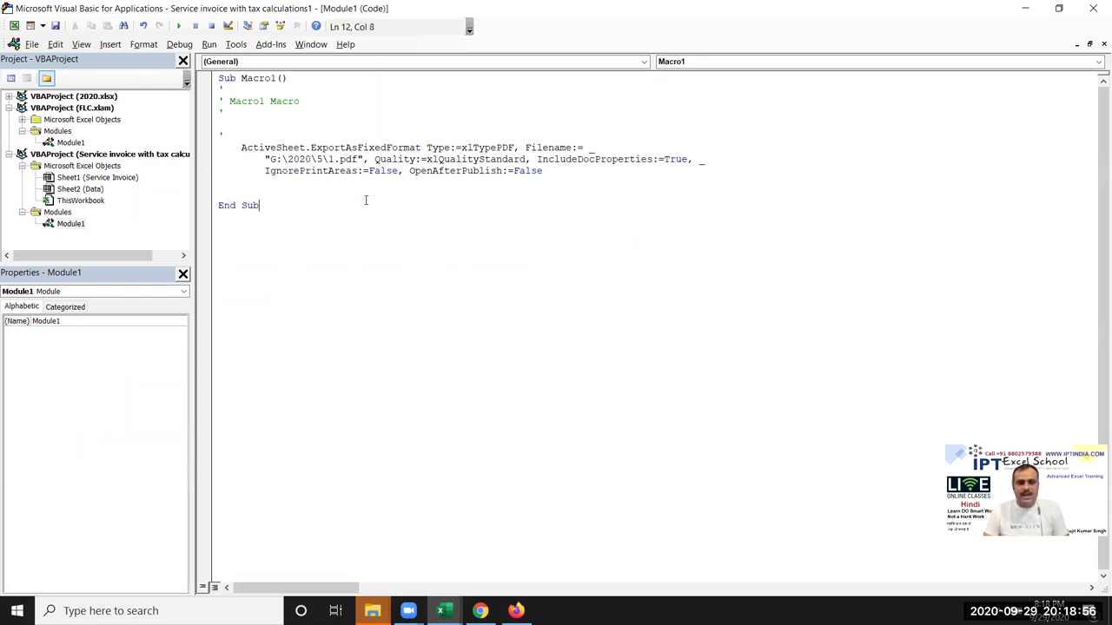
mouse_move(242, 147)
left_mouse_down()
mouse_move(476, 182)
mouse_move(372, 160)
left_mouse_up()
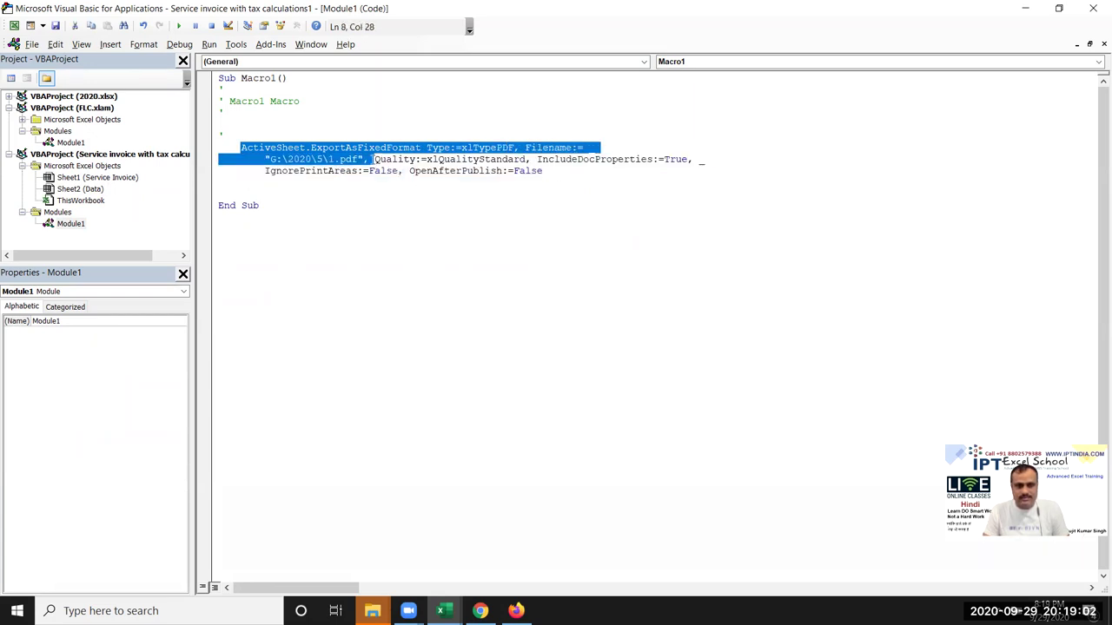
left_click(283, 201)
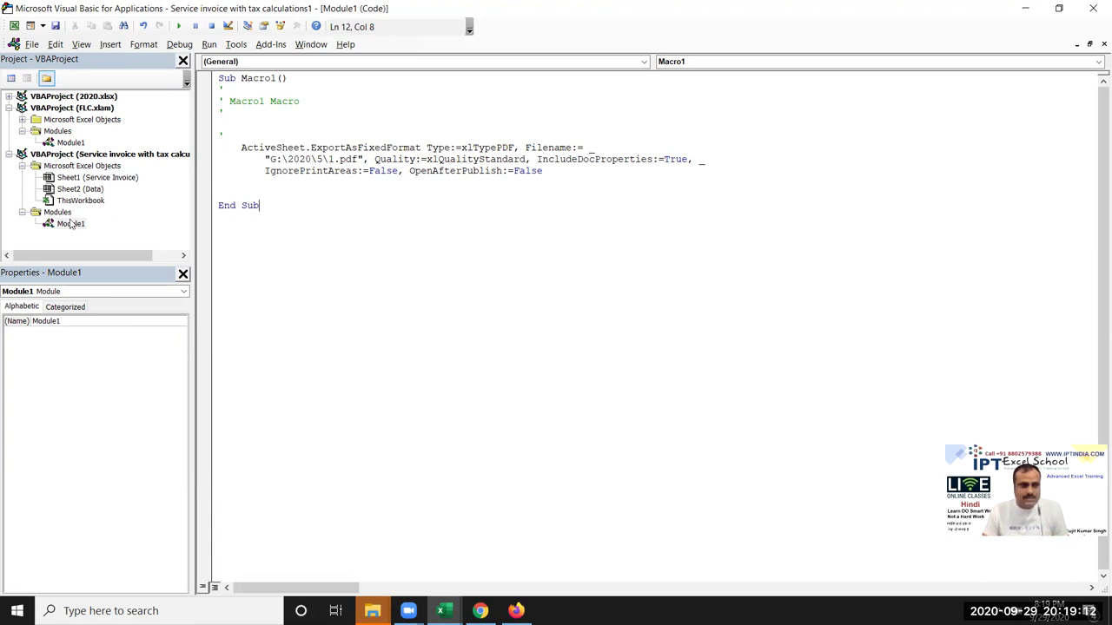
left_click(219, 225)
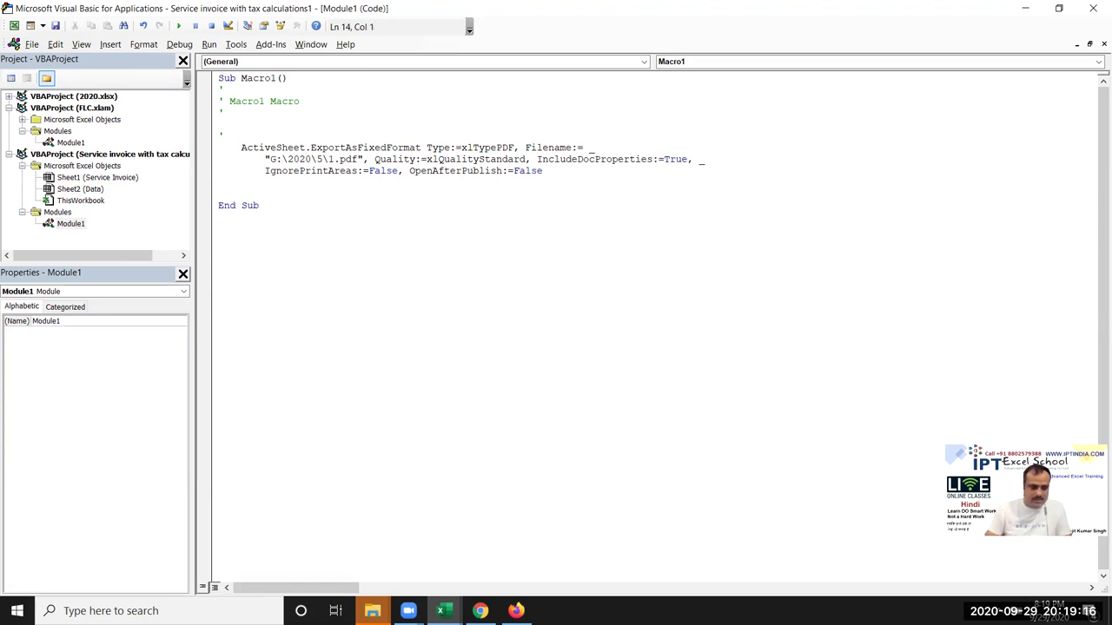
Step: Start Windows Magnifier and zoom the screen to 200%
left_click(122, 606)
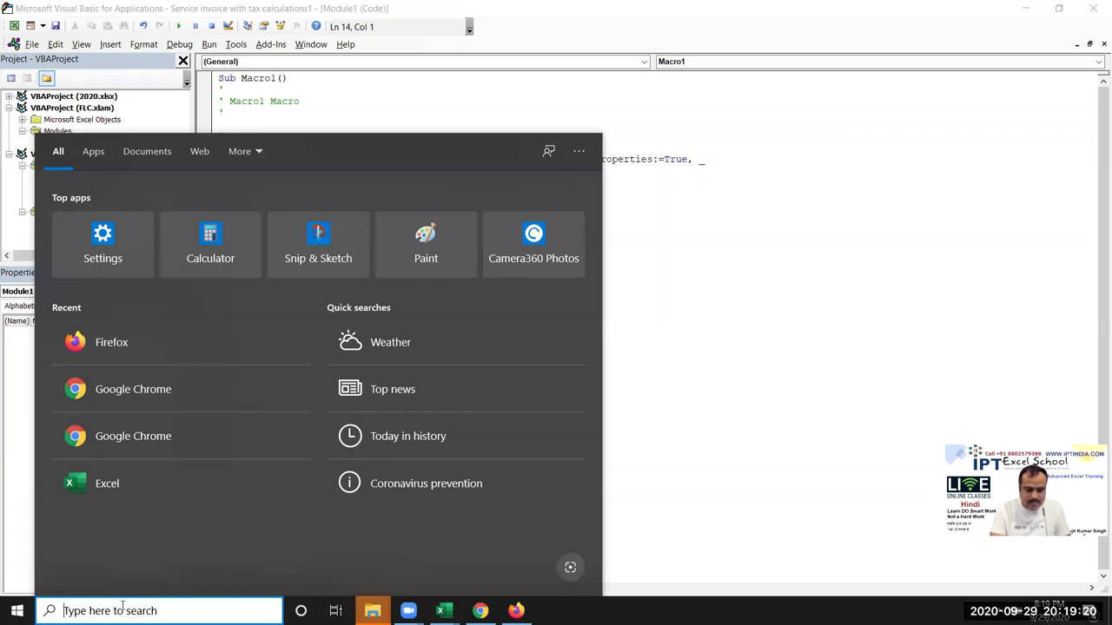
type("ma")
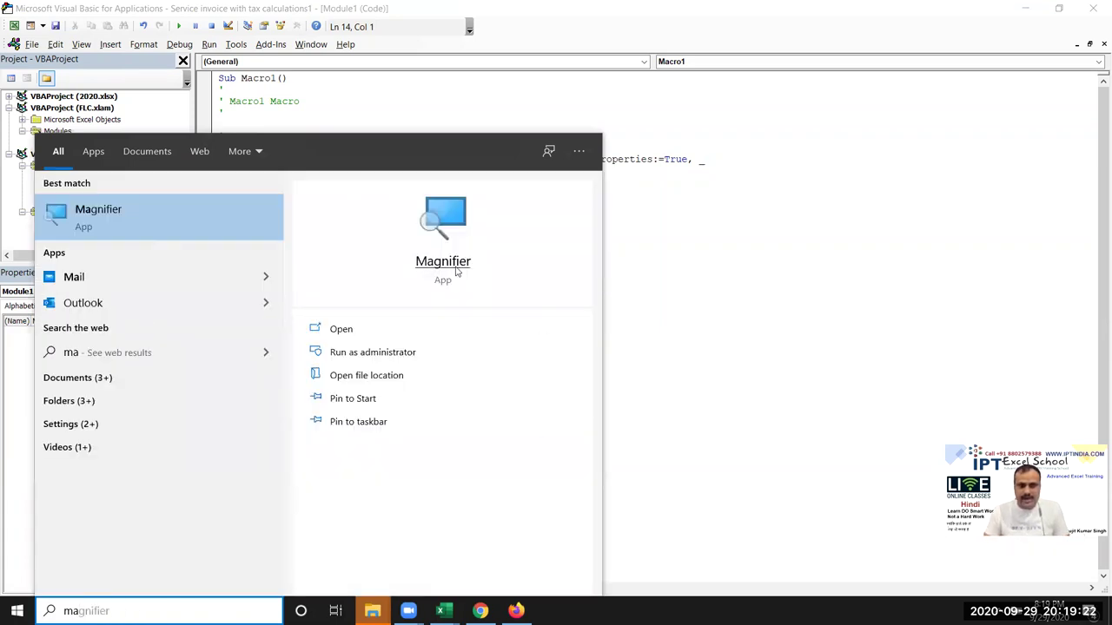
left_click(456, 272)
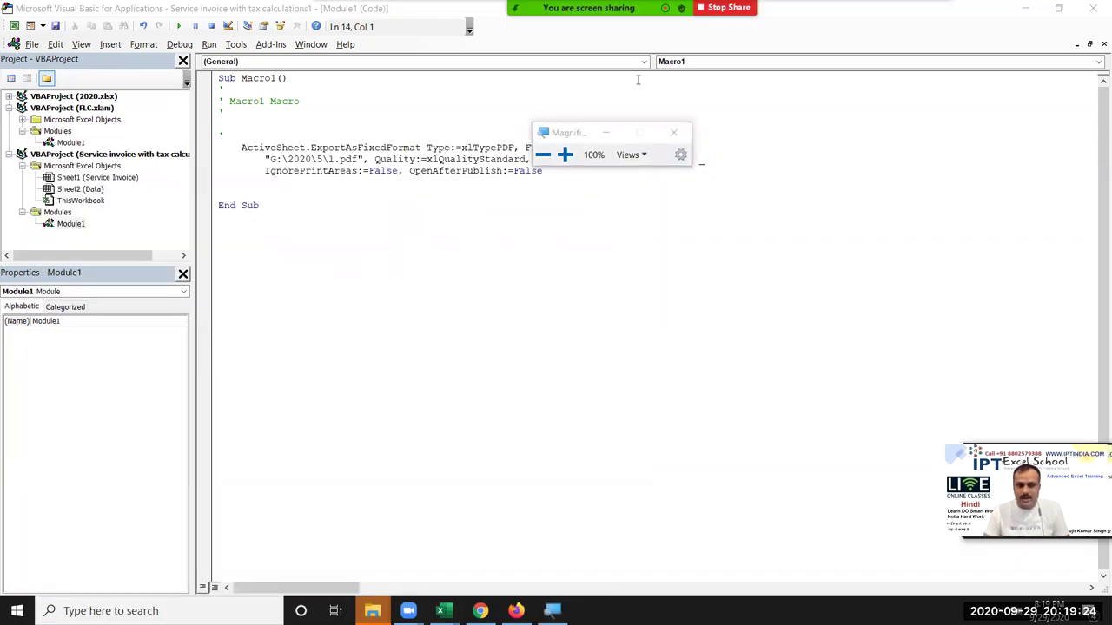
left_click(566, 154)
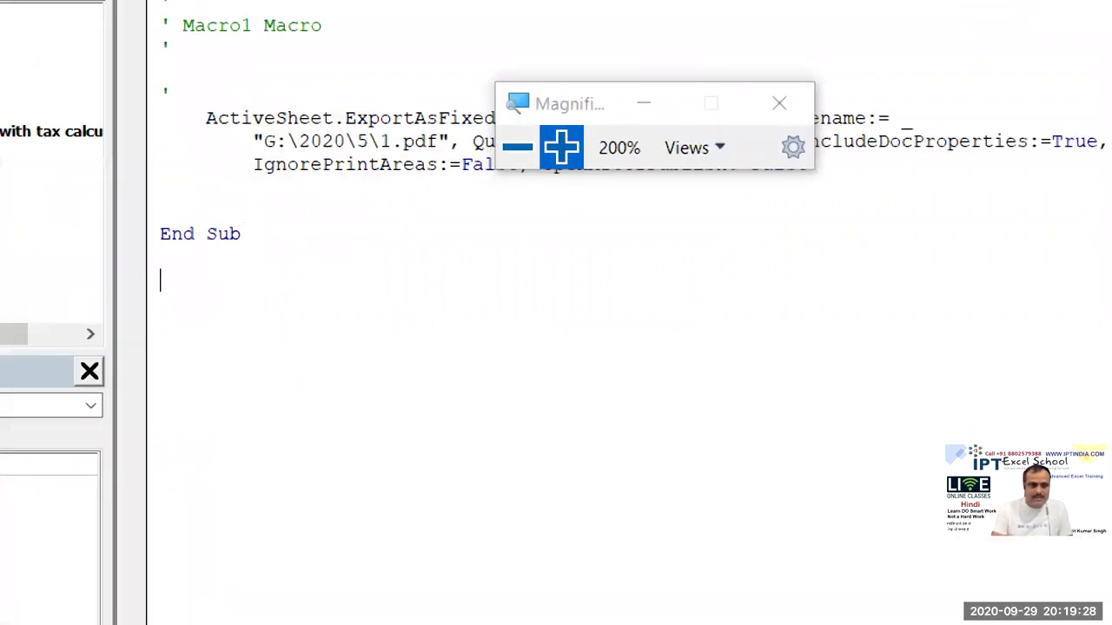
Step: Write Sub expt_pdf() beginning with 'For i = 2 to', then switch back to Excel
type("sub ")
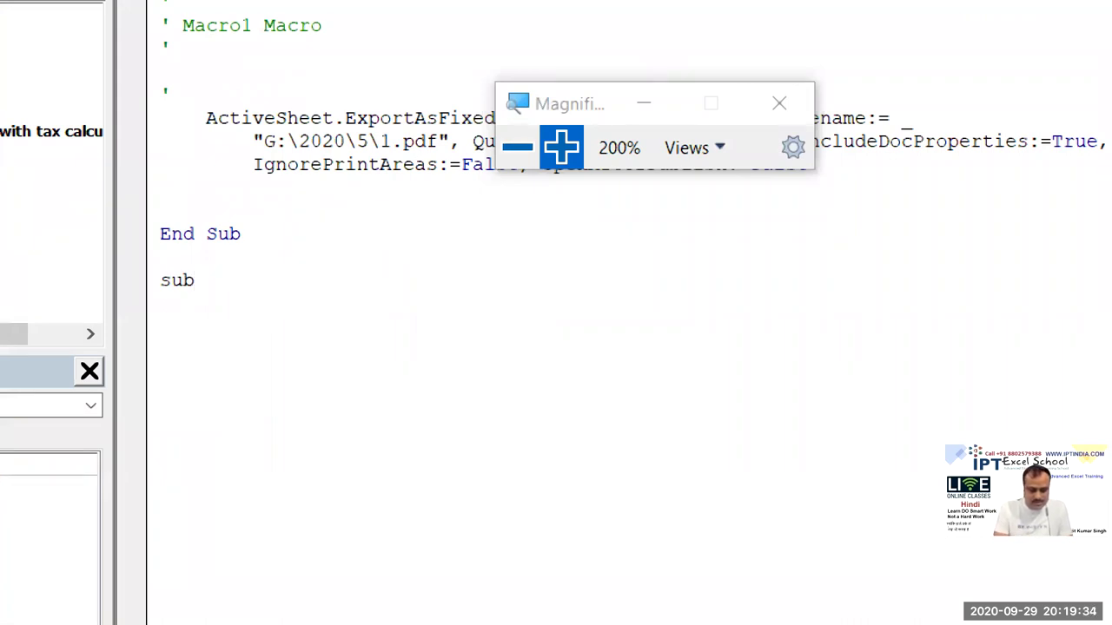
type("expt_")
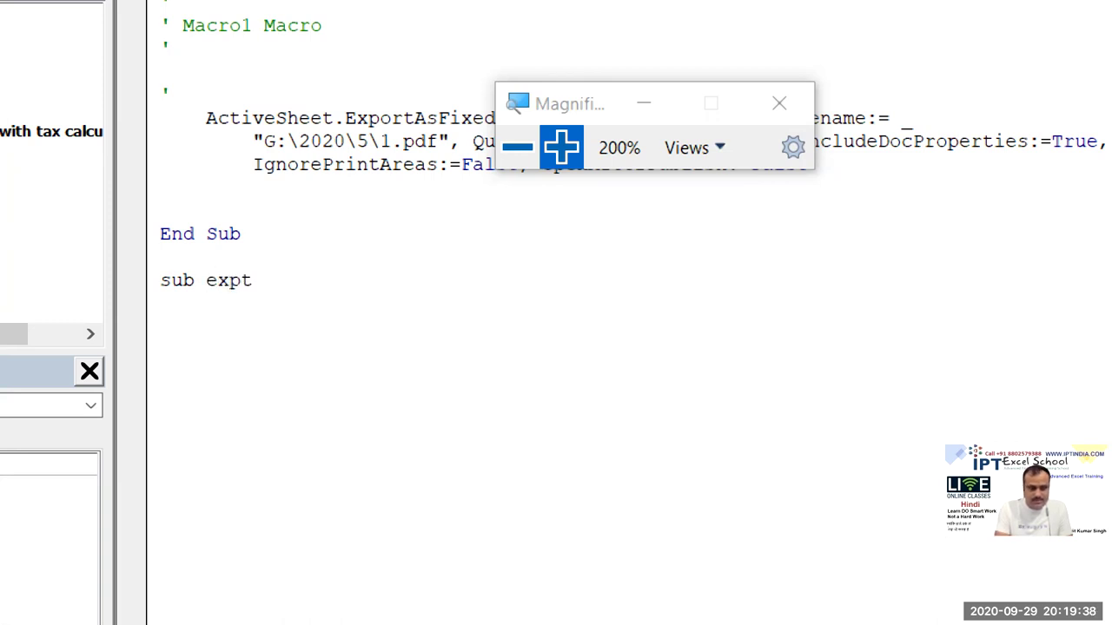
type("pdf()")
key("Return")
key("Return")
key("Return")
key("Return")
key("Return")
key("Return")
left_click(161, 349)
key("Return")
type("for ")
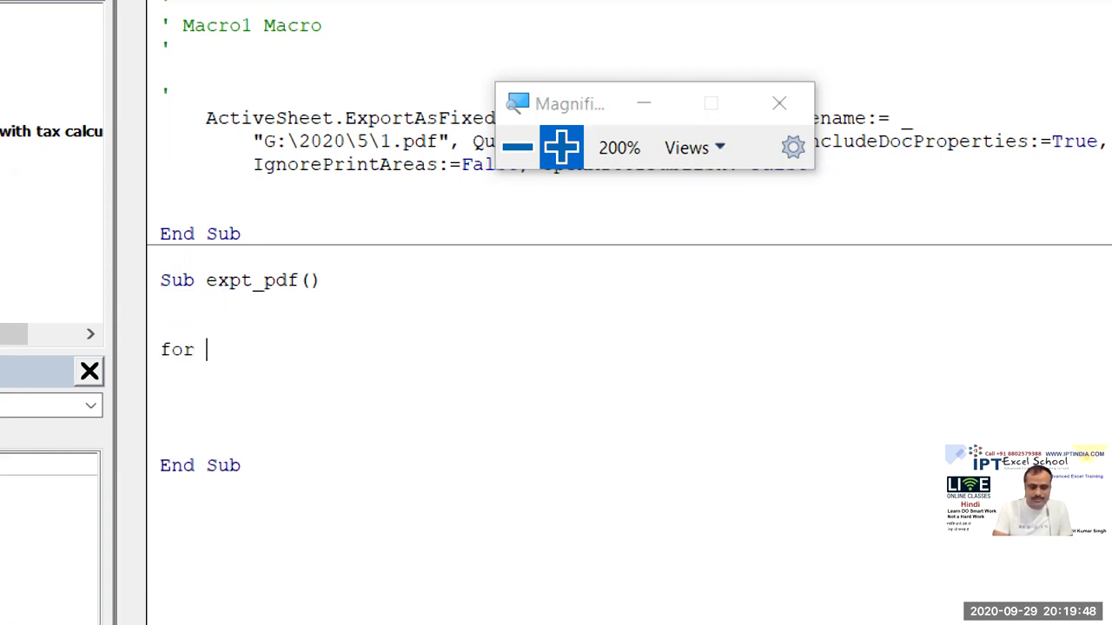
type("i = ")
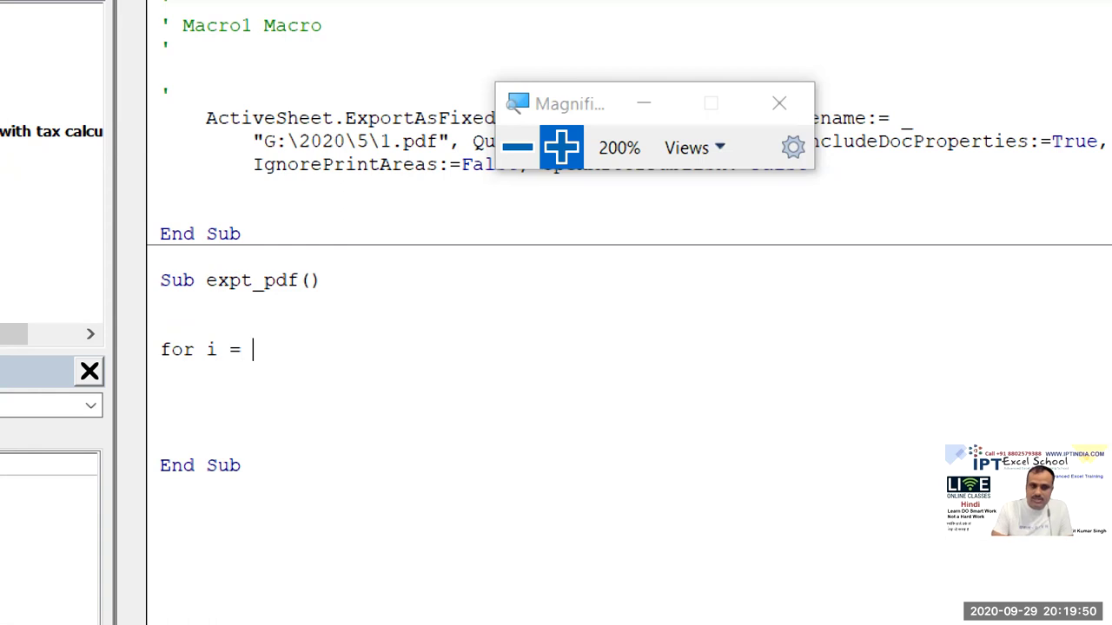
type("2 to")
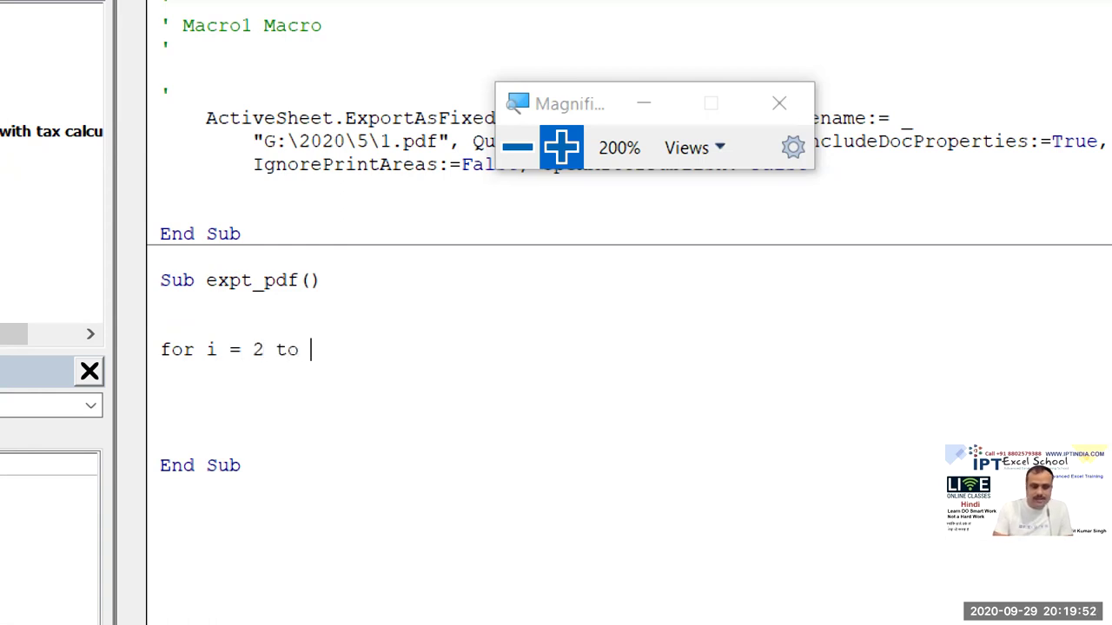
key("alt+F11")
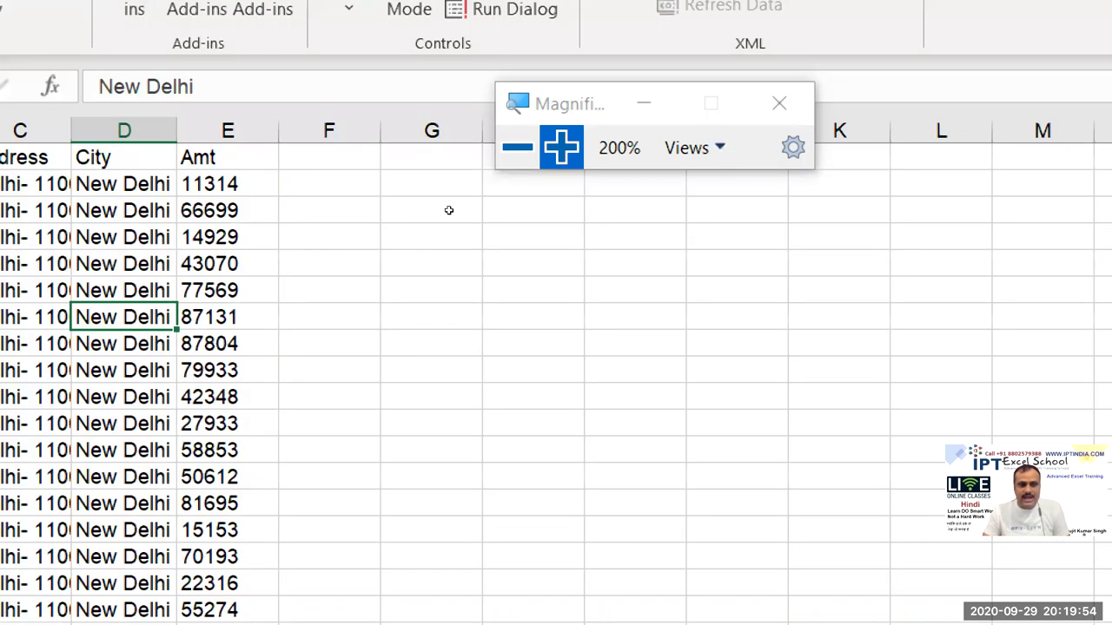
Step: Scroll the Data sheet to its last record, invoice 38 in A39, and back to the top
key("super+minus")
scroll(46, 420, "down", 4)
scroll(46, 420, "down", 5)
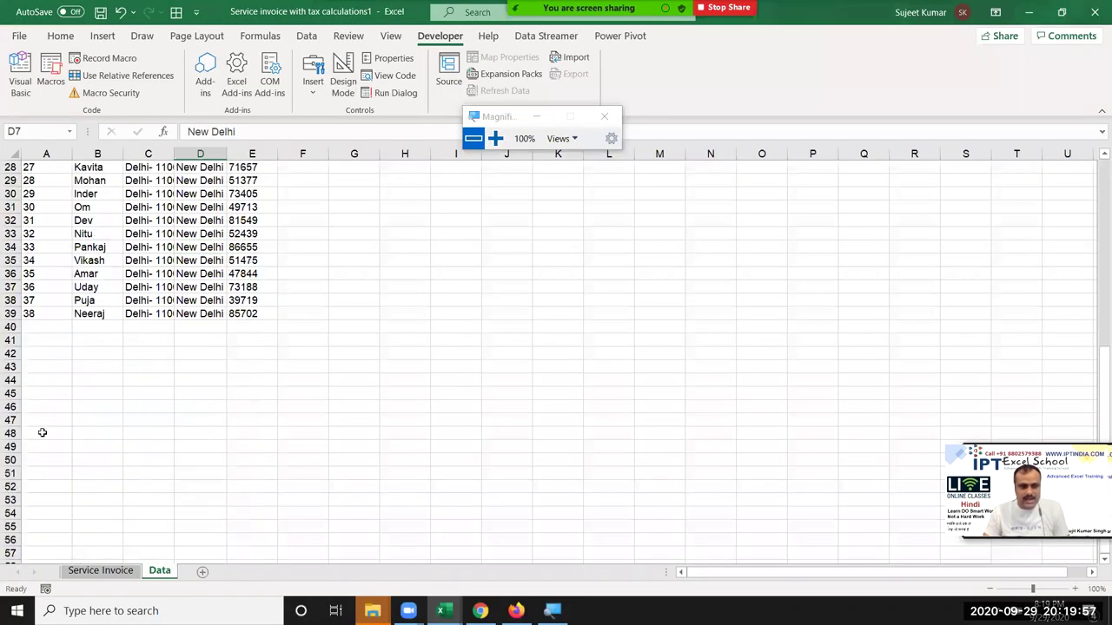
left_click(28, 314)
scroll(40, 343, "up", 6)
scroll(40, 343, "up", 3)
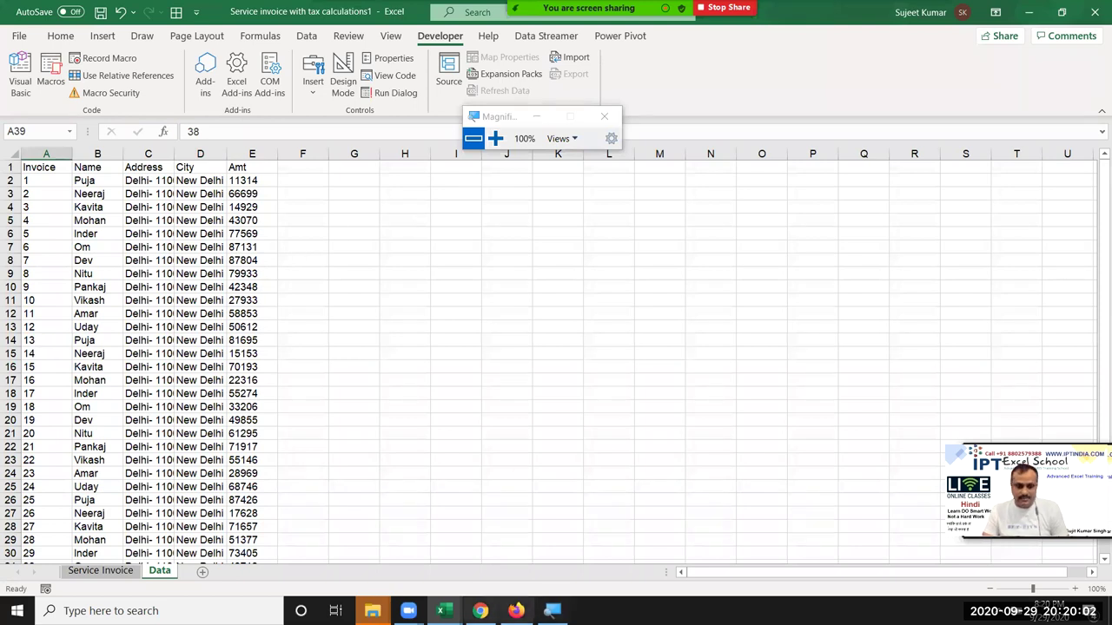
Step: Finish the For line with Sheets("Data").Range("A65000").End(xlUp).Row as the upper bound
mouse_move(441, 611)
left_click(542, 553)
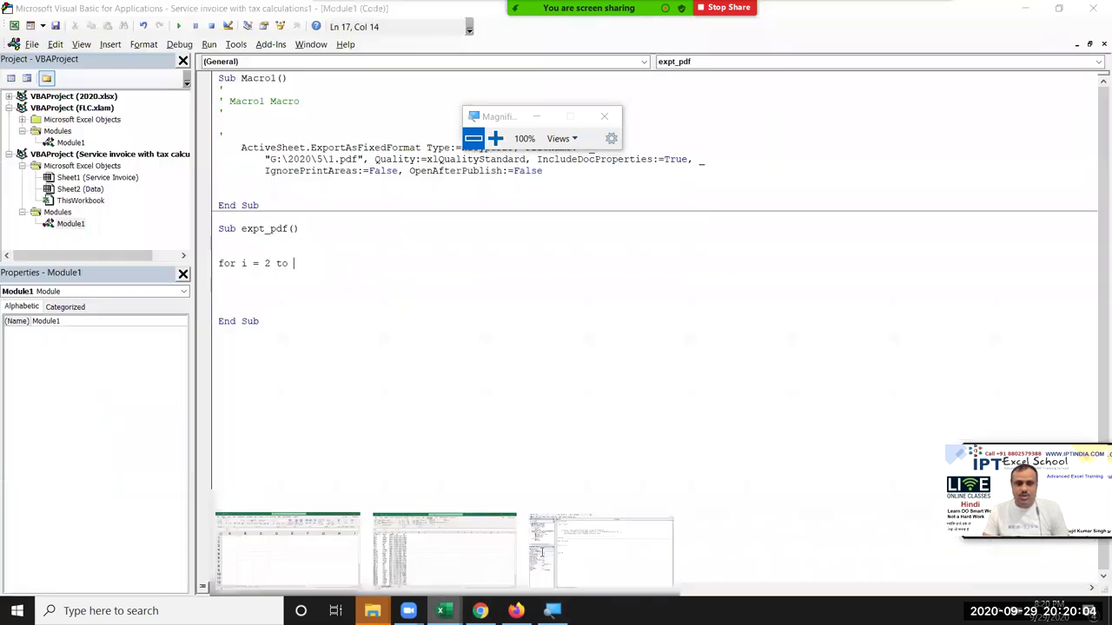
left_click(495, 138)
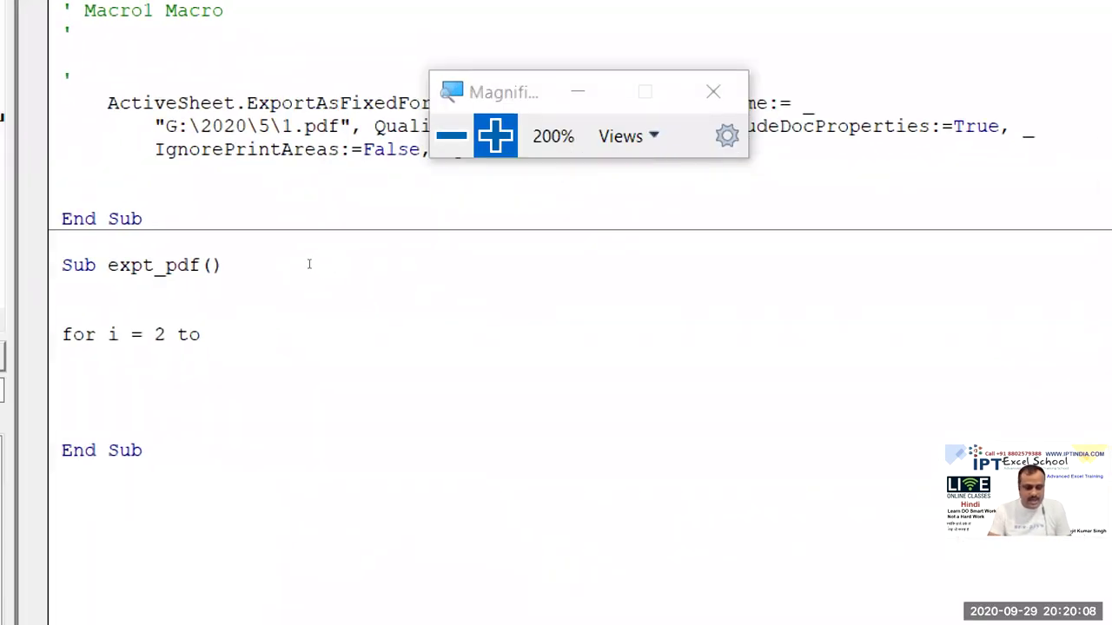
type(" sheets(")
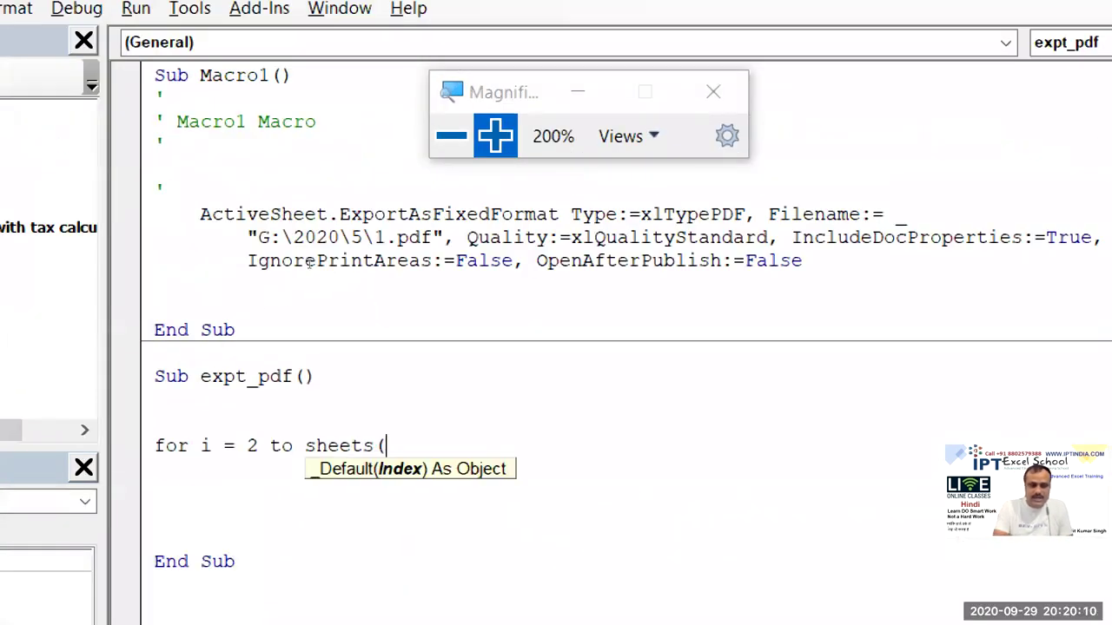
type("\"Data\").range(")
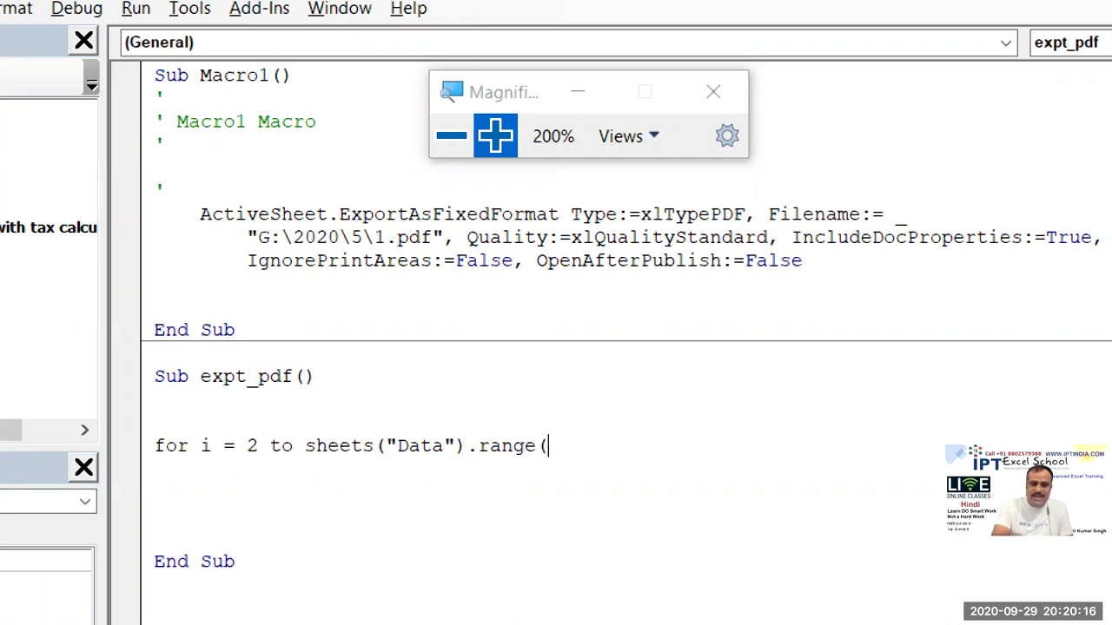
type("\"A65")
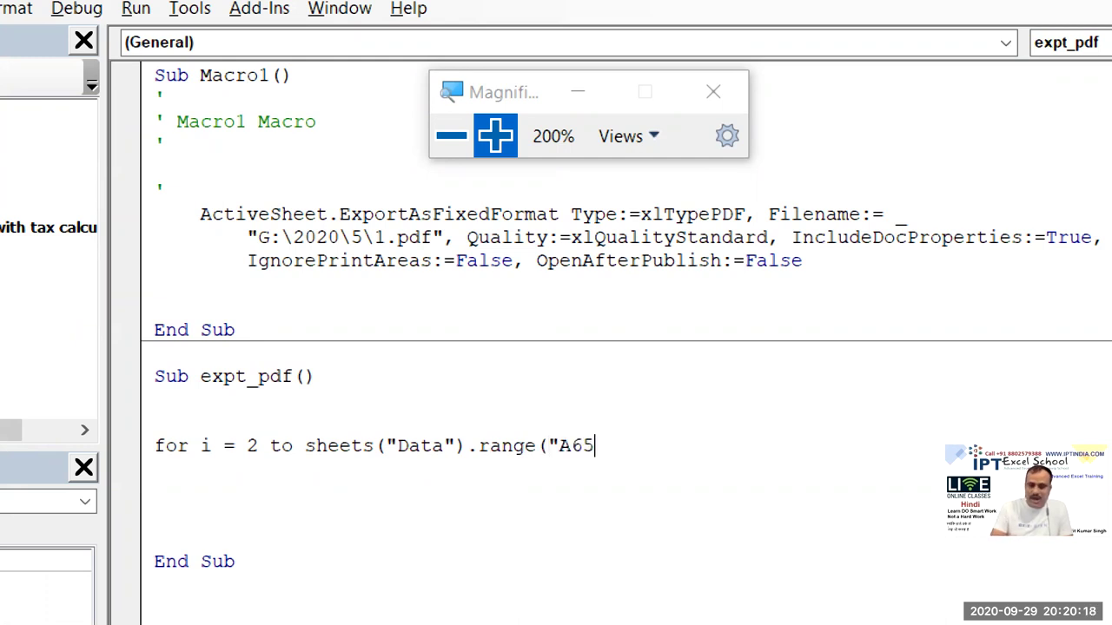
type("000")
type("\"_)")
key("BackSpace")
key("BackSpace")
type(").")
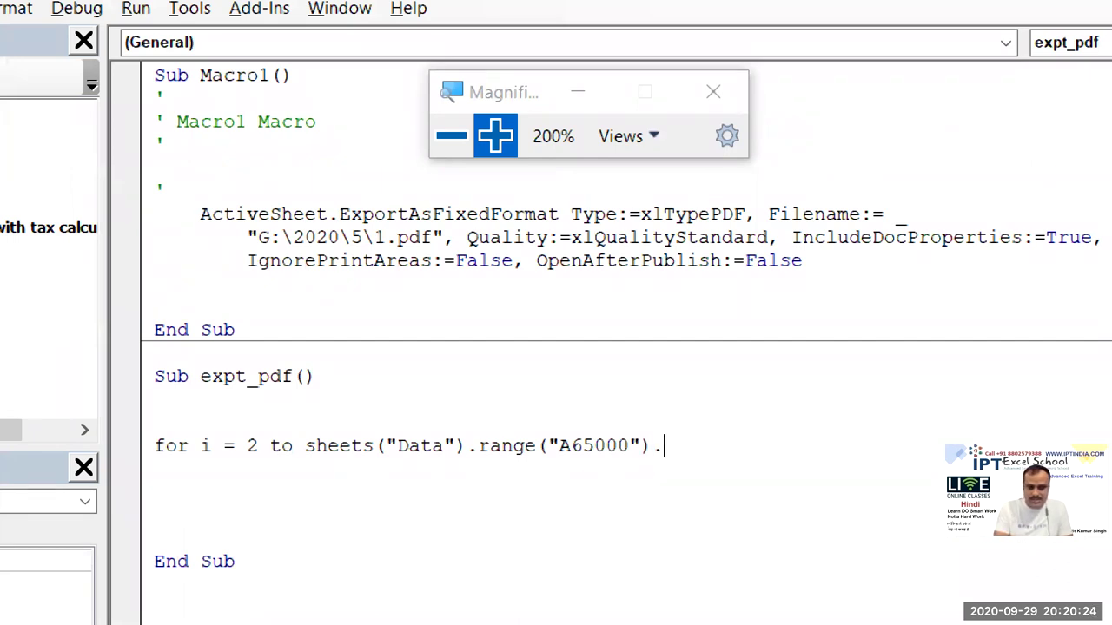
type("end(xlup).row")
Step: Close the loop with Next i, leaving an empty line inside, then return to Excel
key("Return")
key("Return")
key("Return")
type("next i")
key("Up")
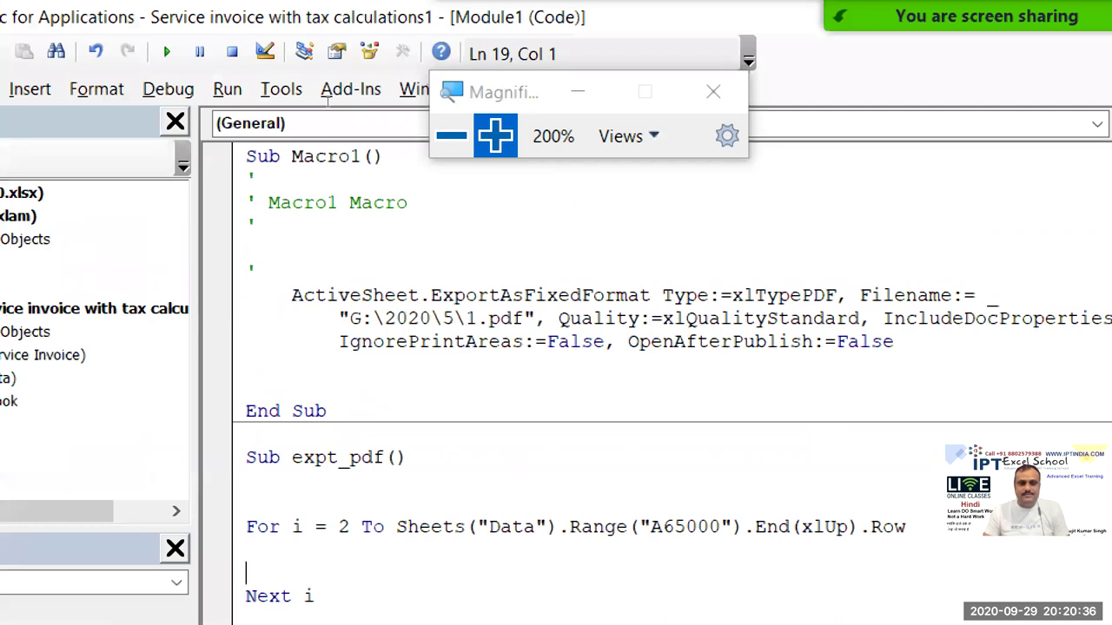
left_click(452, 135)
key("alt+F11")
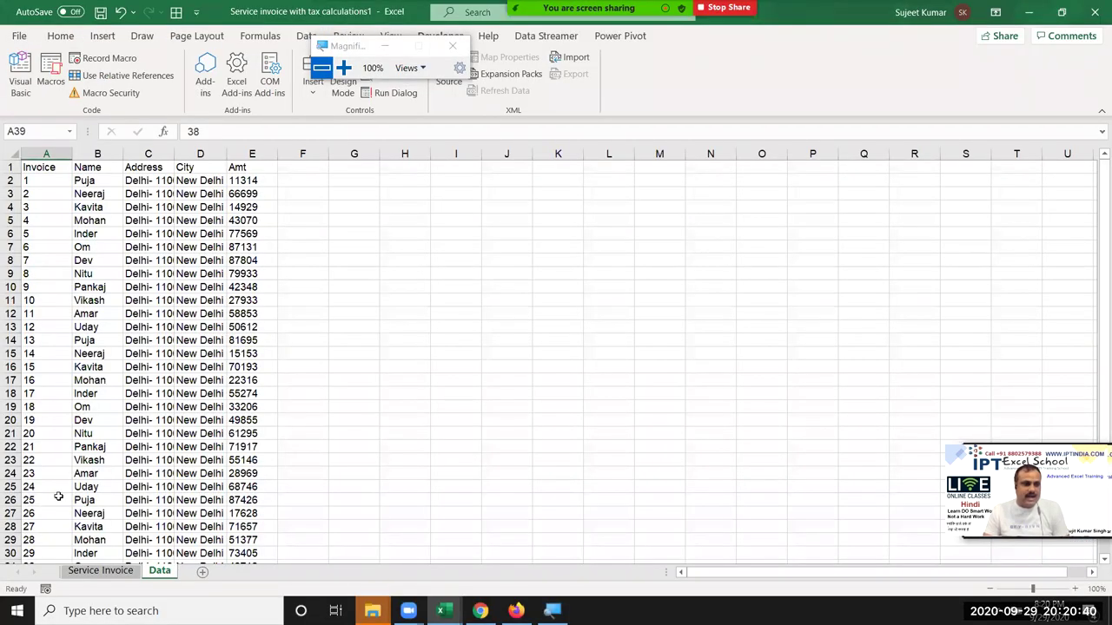
Step: Jump to cell A65000 and confirm that moving up stops at A39, the last Data row
left_click(35, 130)
type("a65000")
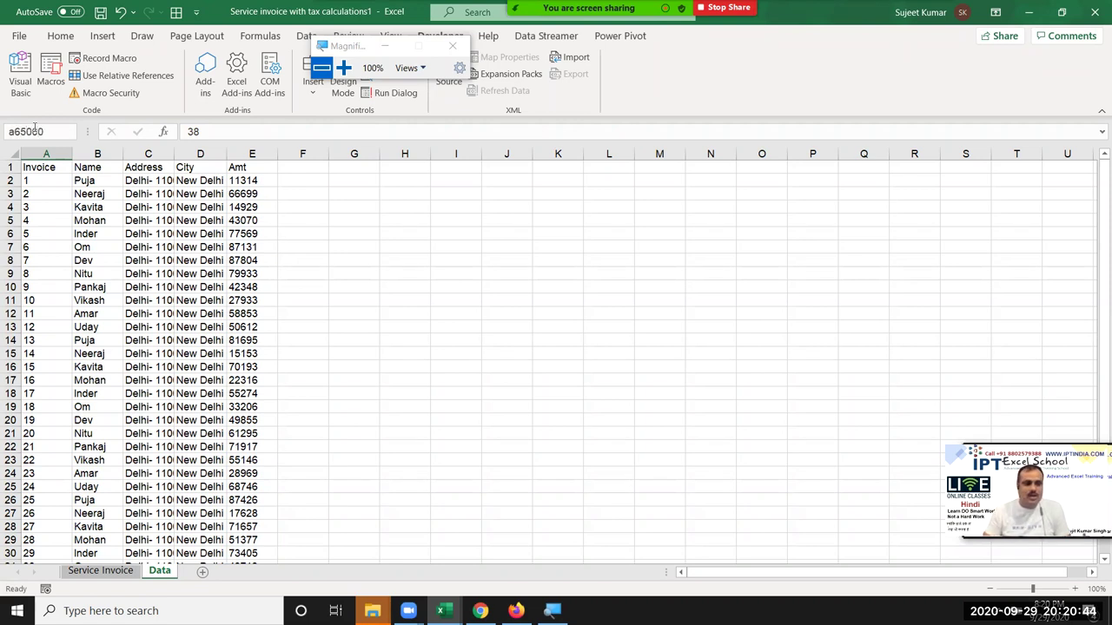
key("Return")
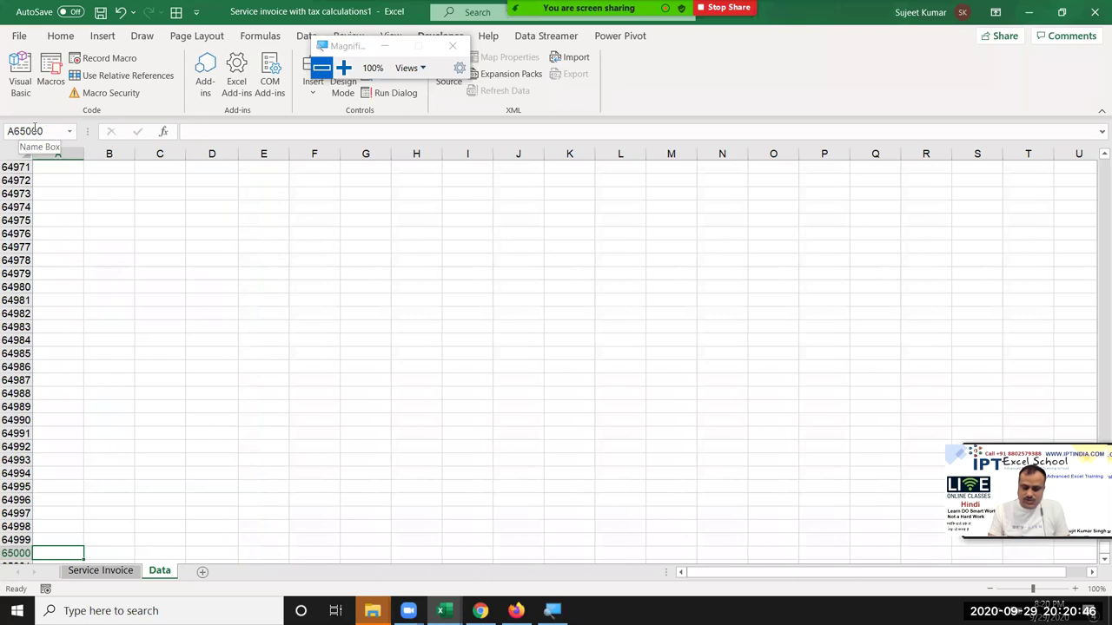
key("ctrl+Up")
scroll(61, 304, "up", 2)
scroll(61, 304, "up", 3)
scroll(53, 326, "up", 3)
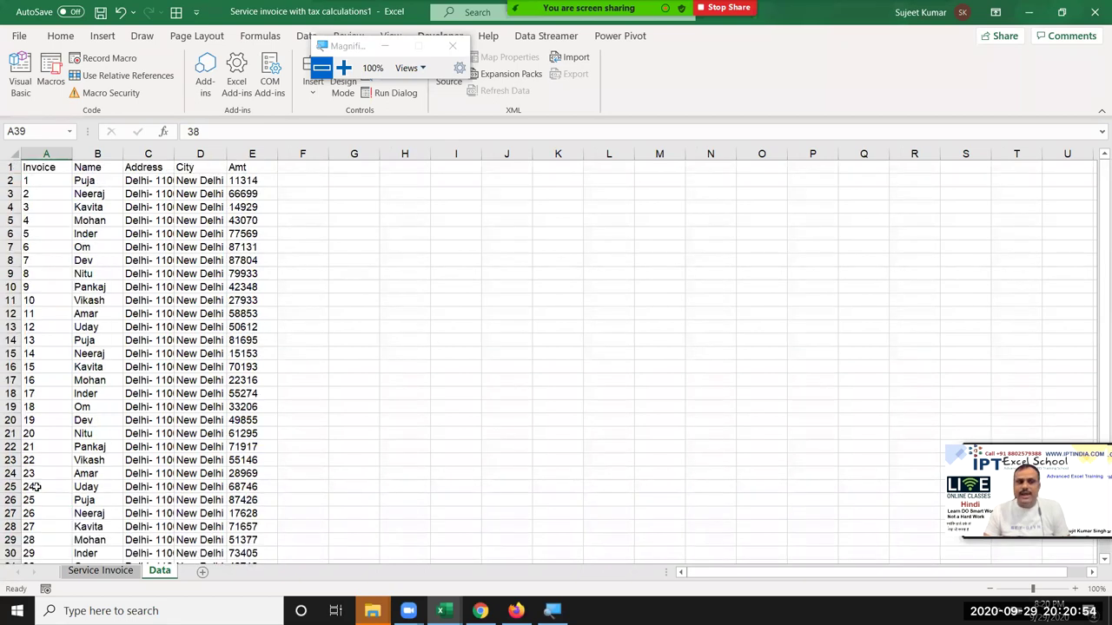
Step: Insert two blank lines inside the expt_pdf loop above Next i, then return to the workbook
key("alt+F11")
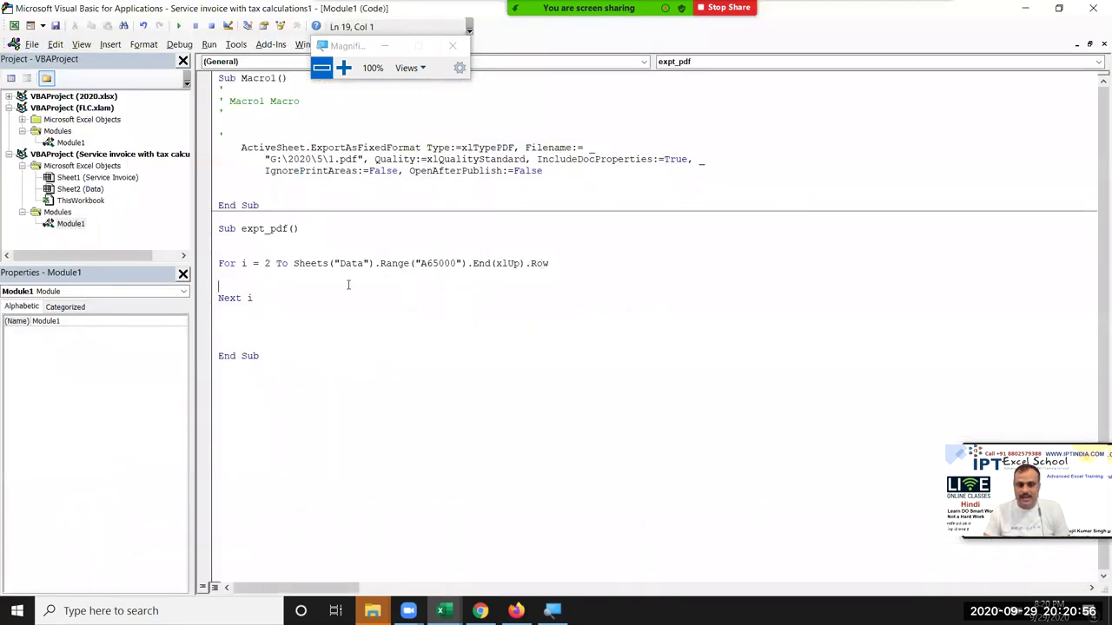
key("Return")
key("Return")
key("Up")
key("Up")
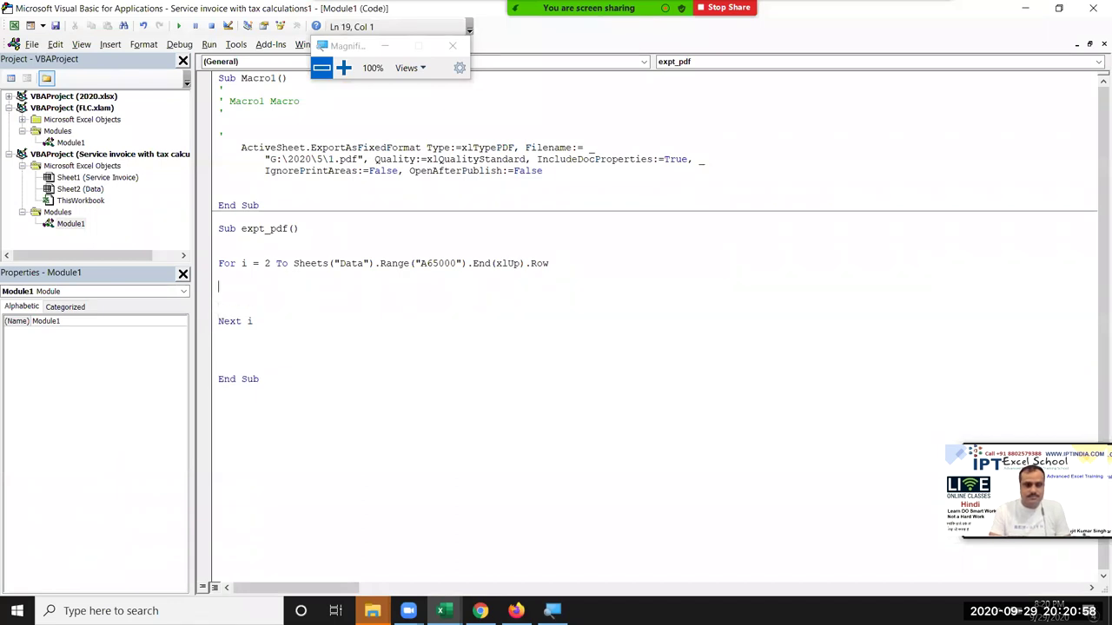
key("alt+F11")
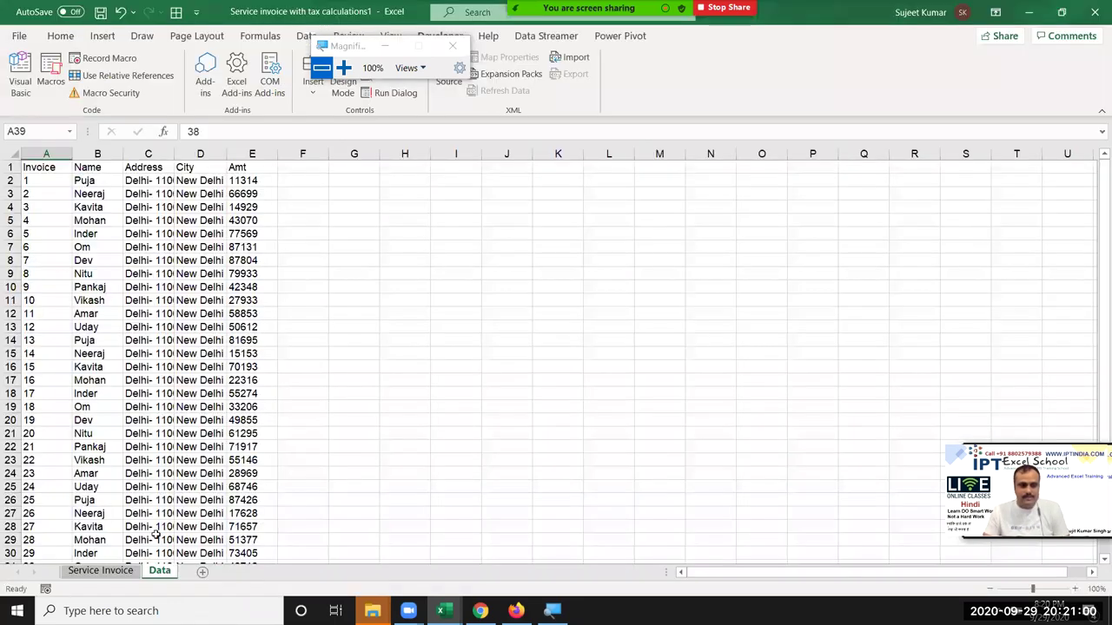
Step: Rename the 'Service Invoice' sheet tab to 'INVOICE', then go back to the macro code
left_click(100, 574)
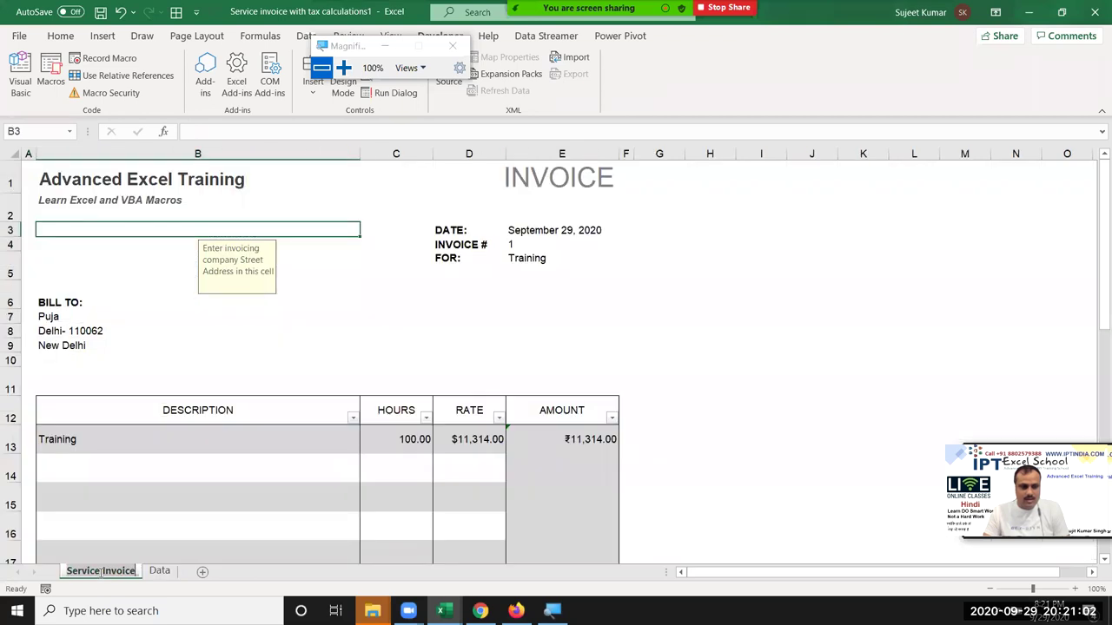
double_click(100, 572)
type("IN")
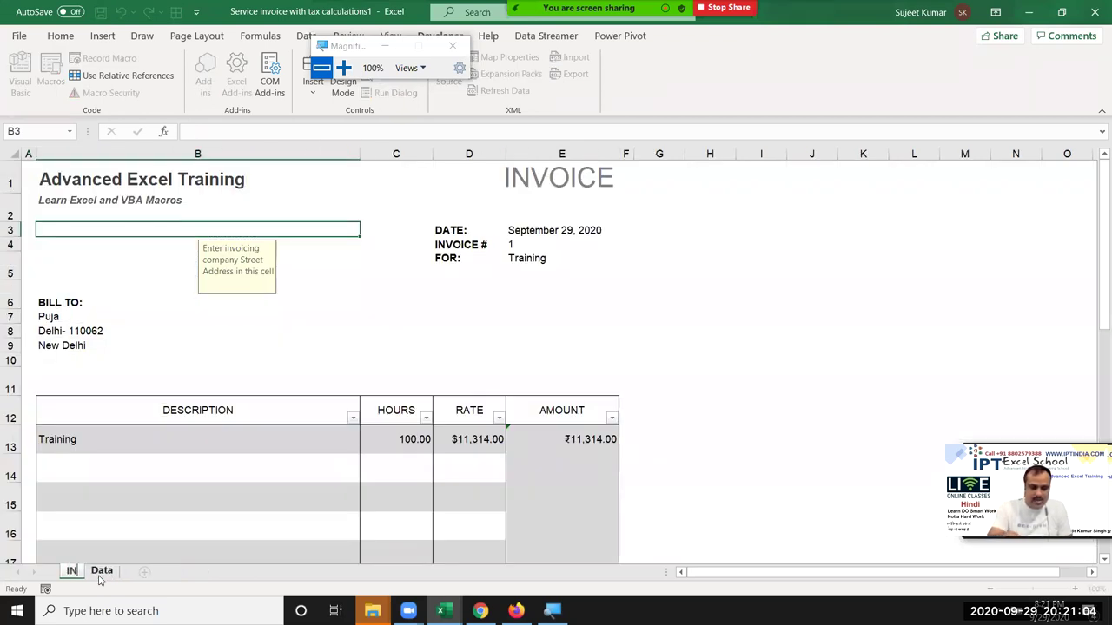
type("V")
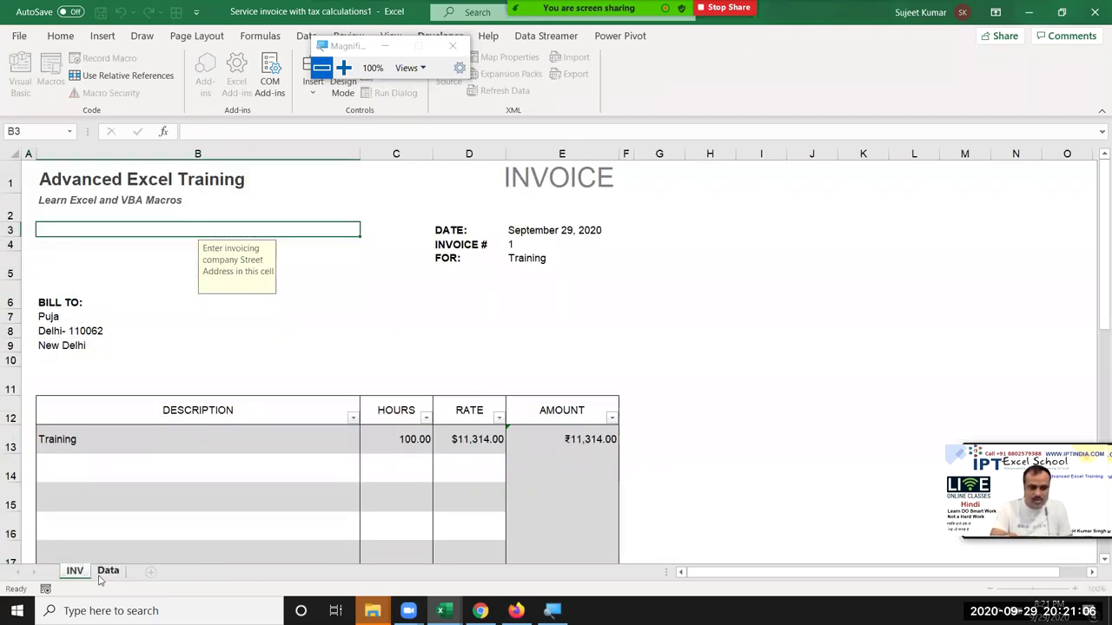
type("OICE")
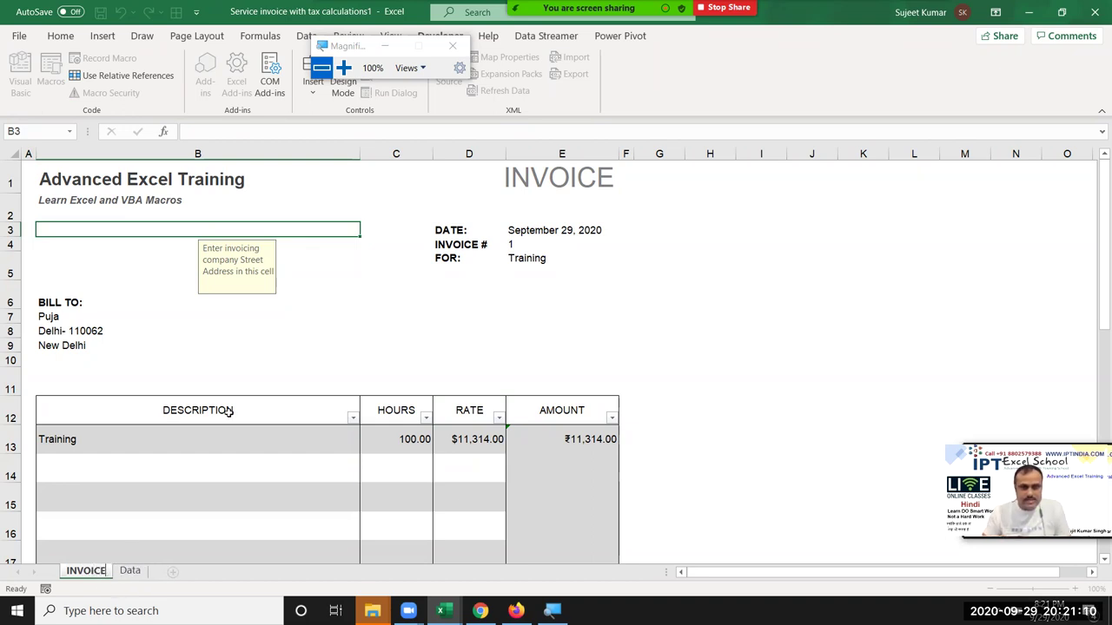
left_click(266, 374)
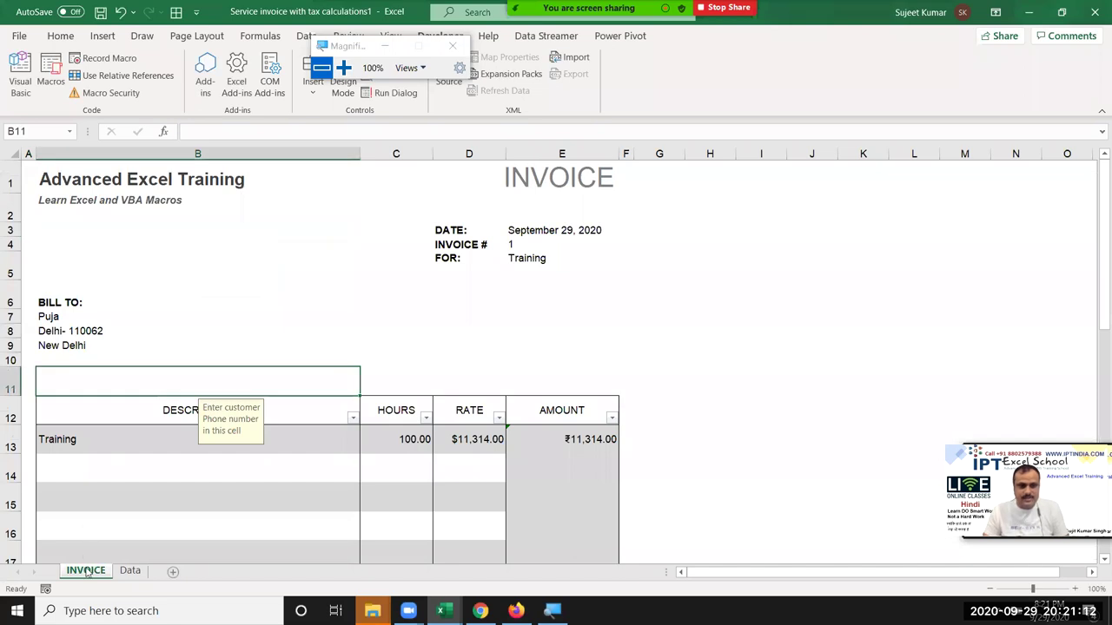
double_click(86, 573)
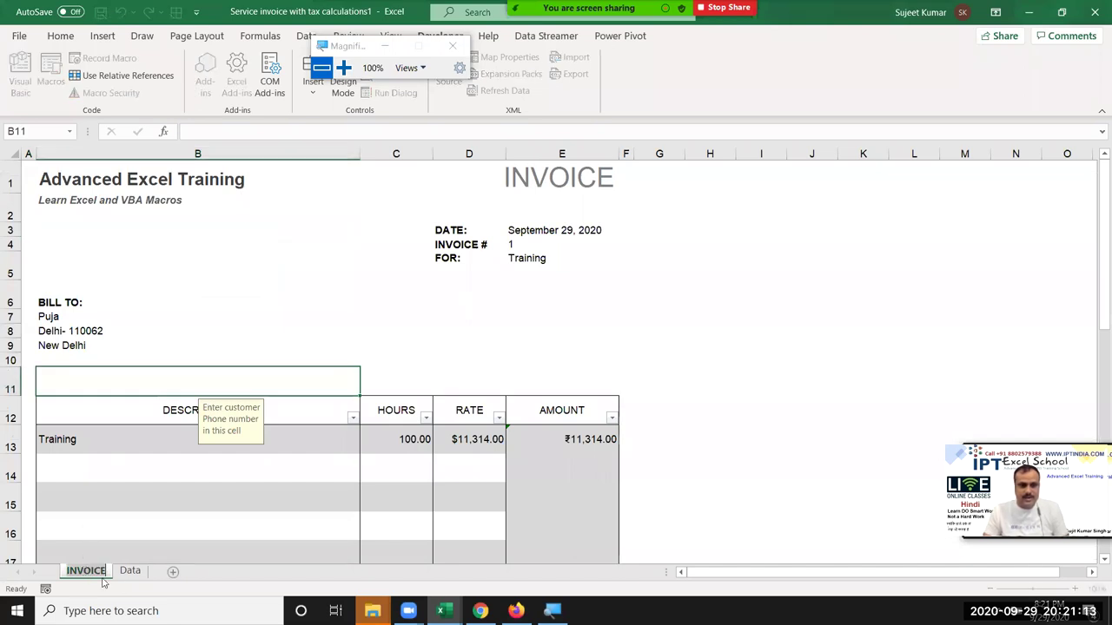
left_click(311, 346)
left_click(338, 303)
key("alt+F11")
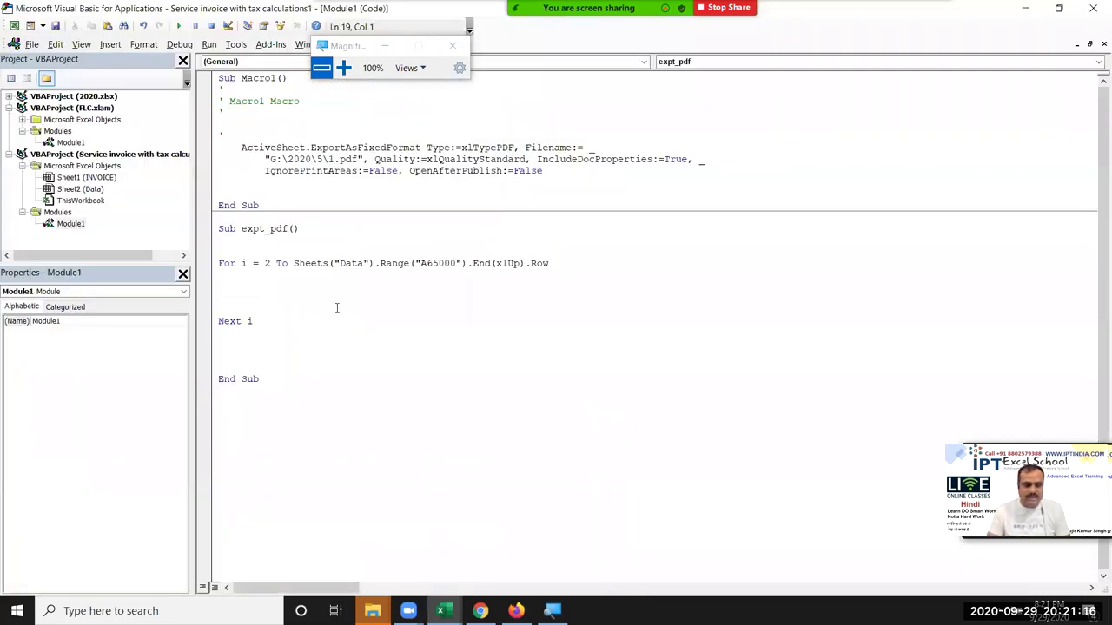
Step: Add the line Sheets("INVOICE").Select right after the For statement in the expt_pdf loop
type("sjeets")
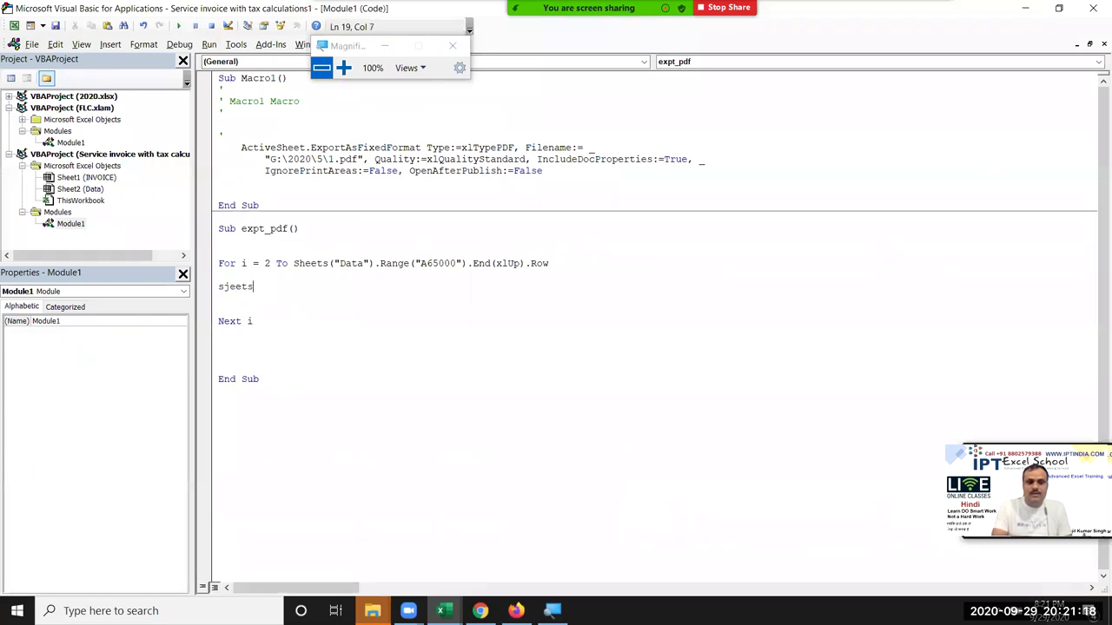
key("BackSpace")
key("BackSpace")
key("BackSpace")
type("sheets(\"")
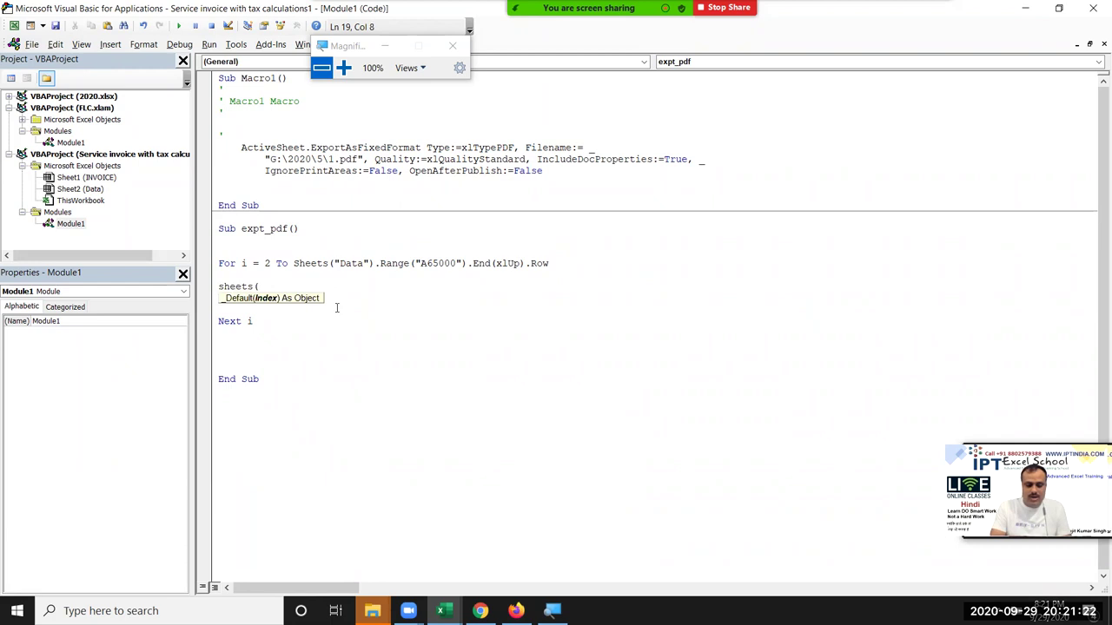
type("INVOICE\").")
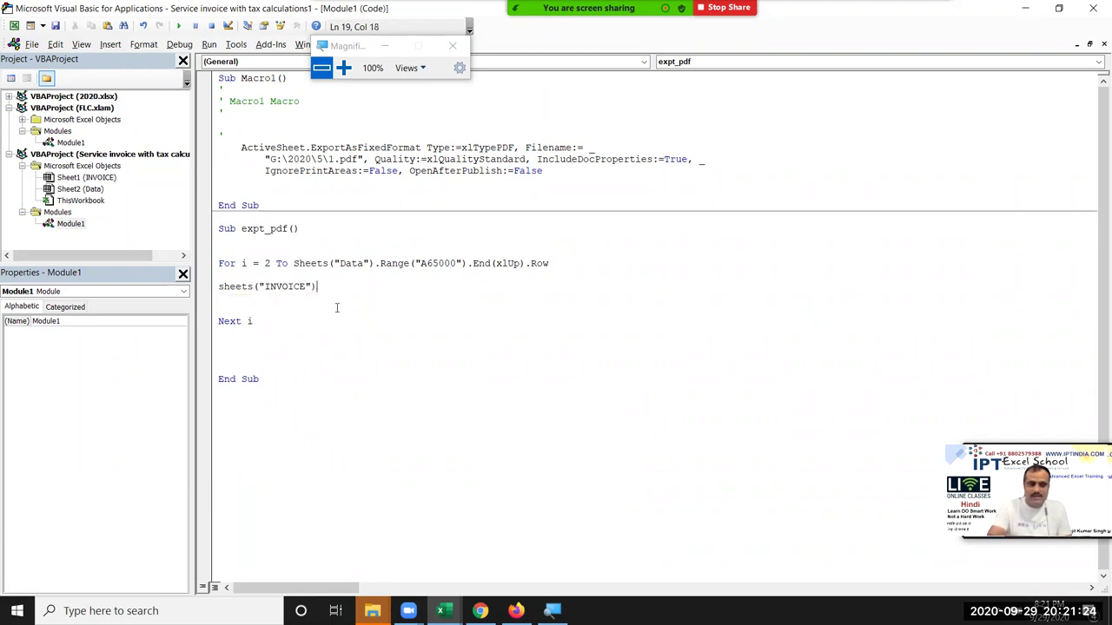
type("select")
key("Return")
key("Return")
Step: Confirm the invoice number sits in E4 on INVOICE, then begin the loop line range("E4").va
key("alt+F11")
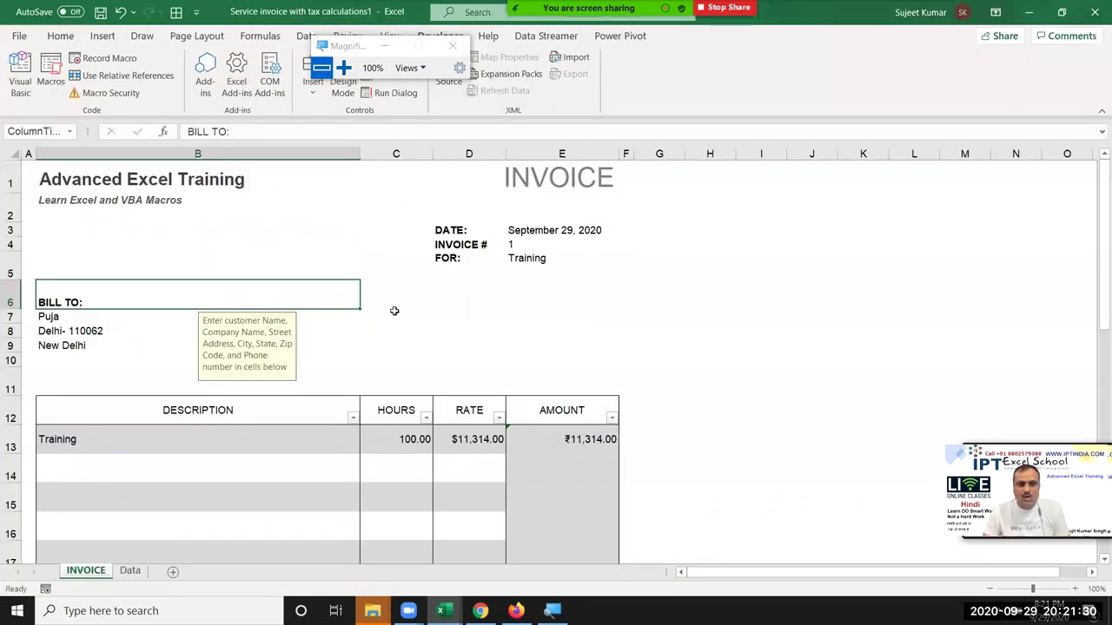
left_click(529, 245)
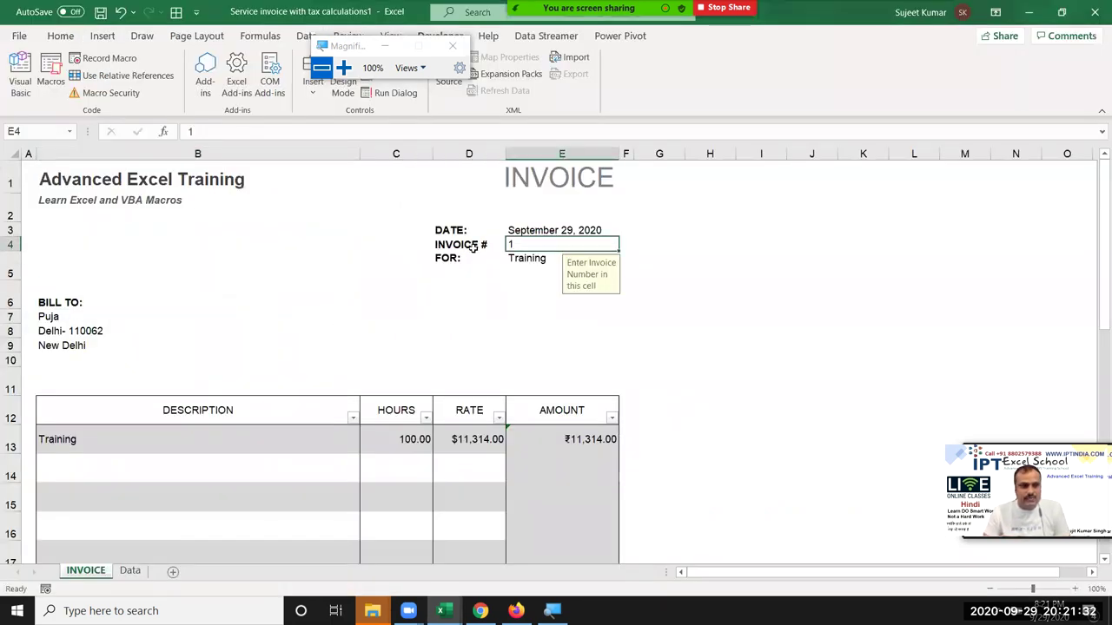
key("alt+F11")
type("range(\"E4\"")
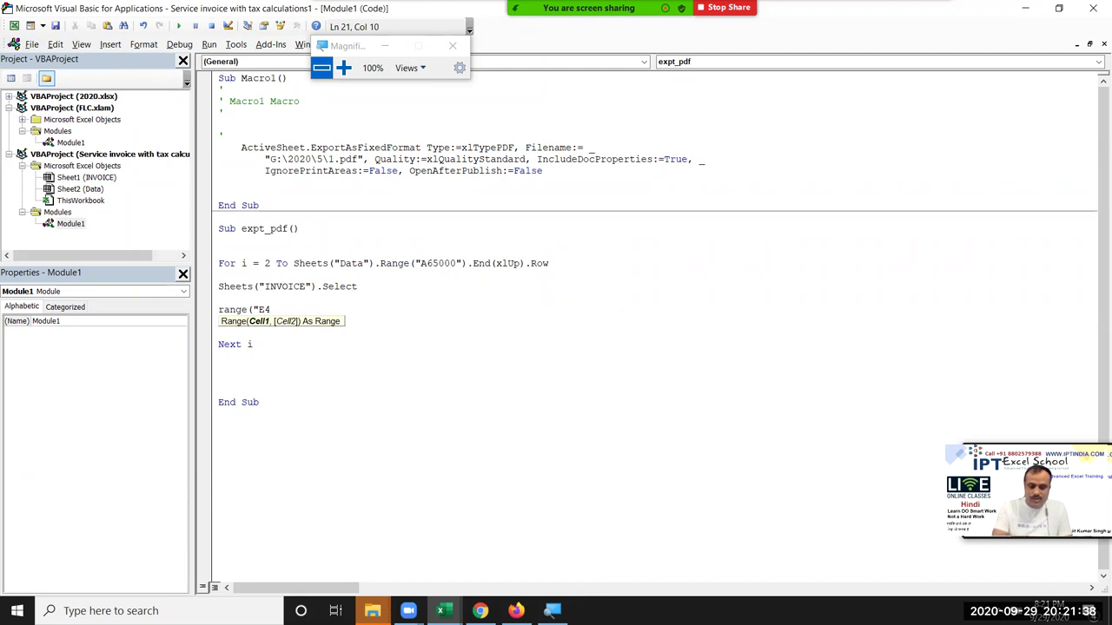
type(").va")
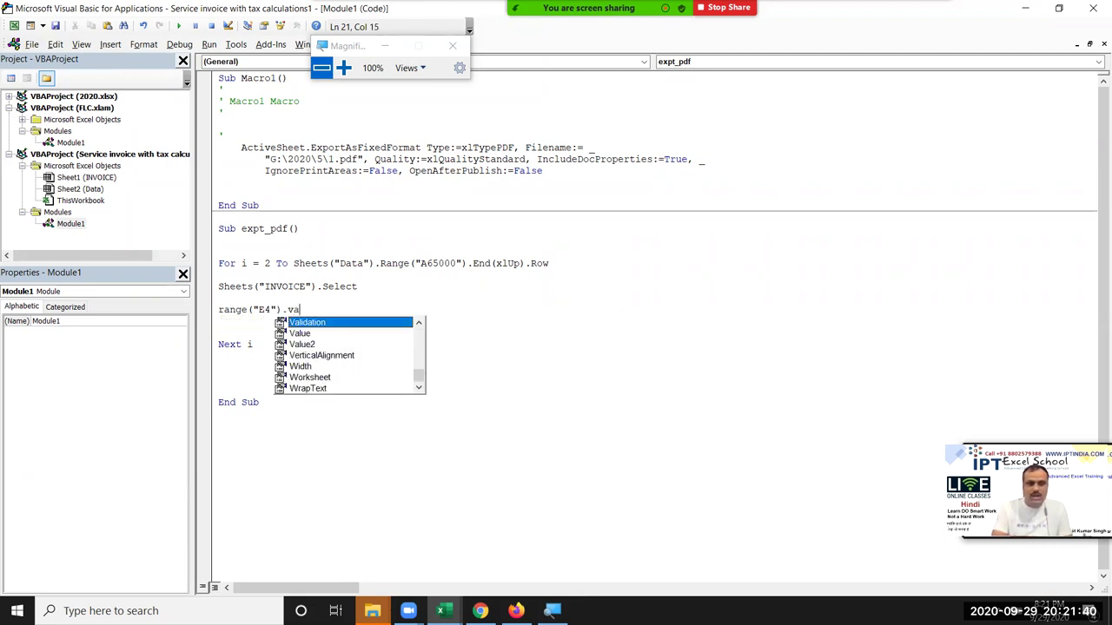
Step: Complete the loop line Range("E4").Value = Sheets("Data").Range("A" & i).Value
key("Down")
key("Tab")
type("=")
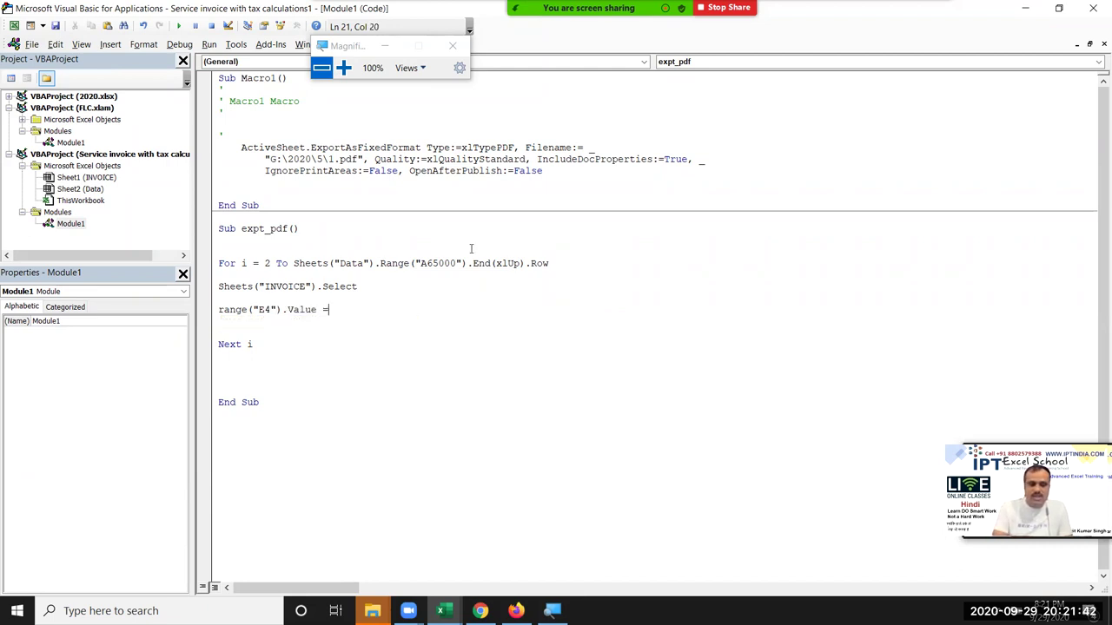
type(" sheets")
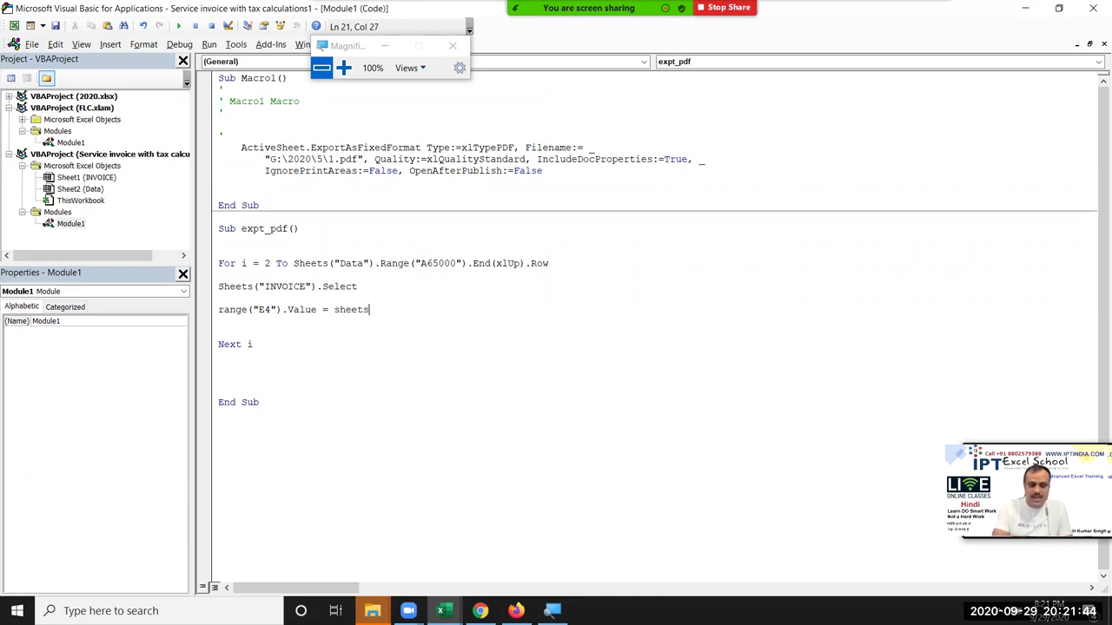
type("(\"Dat")
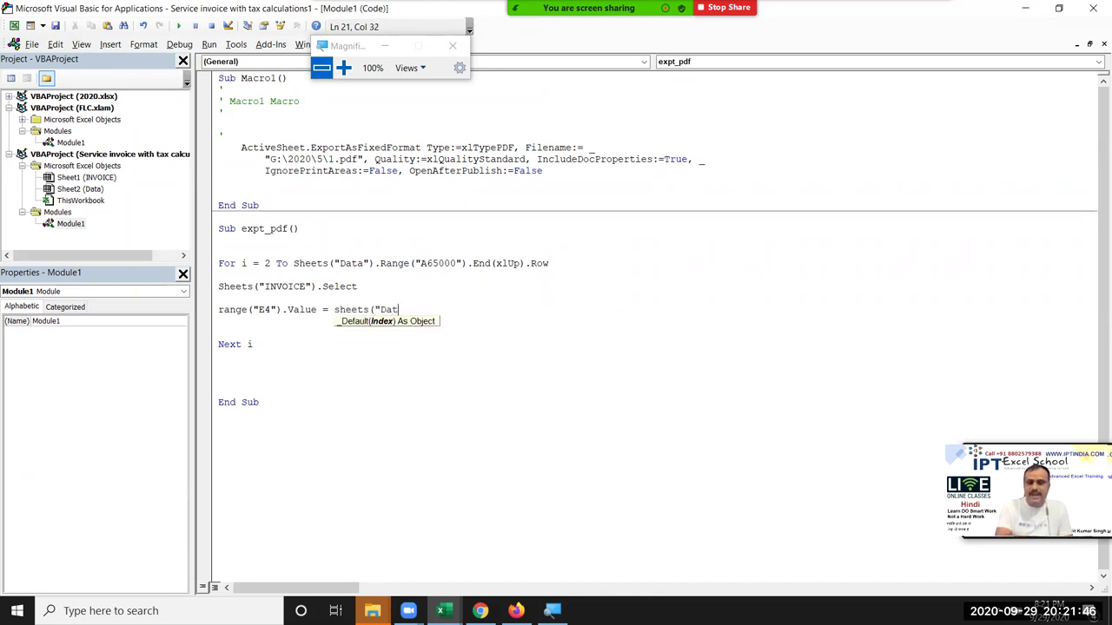
type("a\").ra")
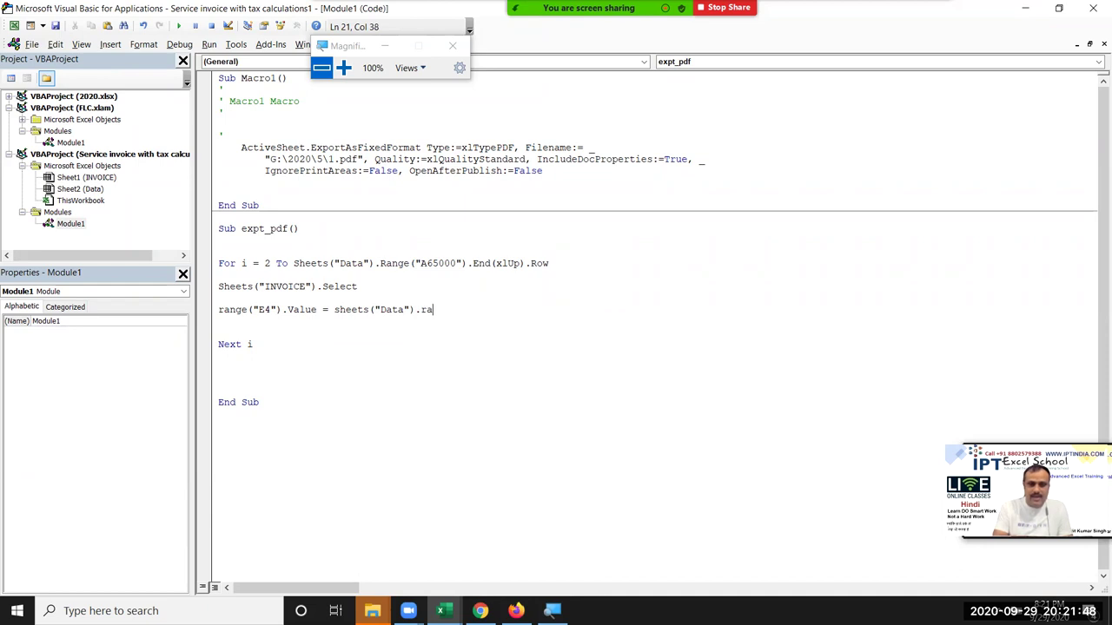
type("nge(\"A\" & ")
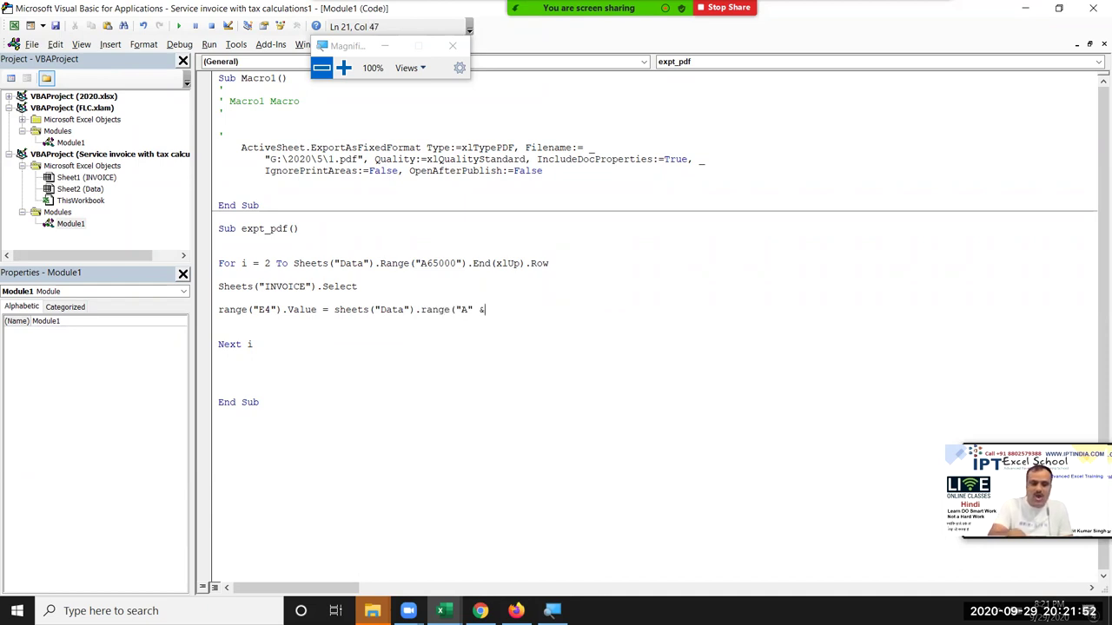
type(" i)")
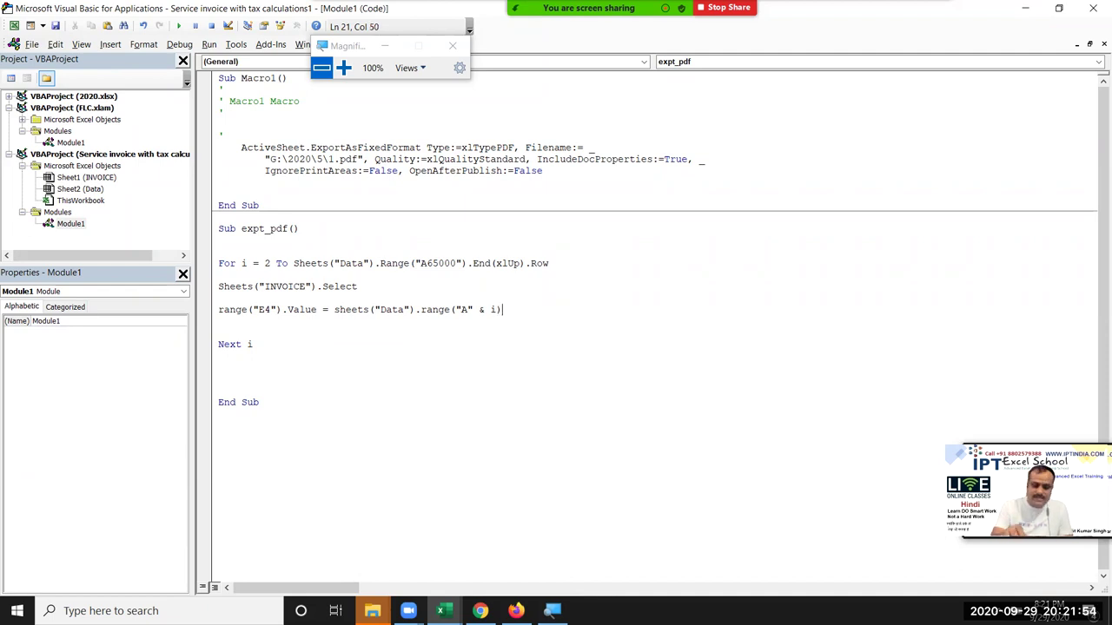
type("vlue")
key("Return")
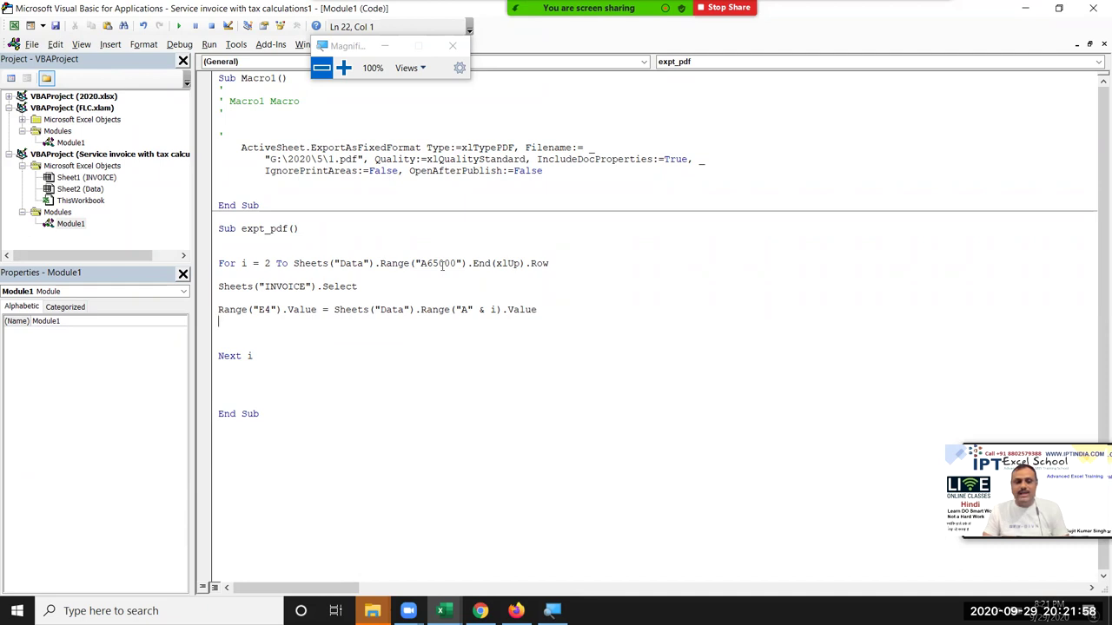
Step: Check cells B8 and E4 on the invoice, then add a blank line above Next i
key("alt+F11")
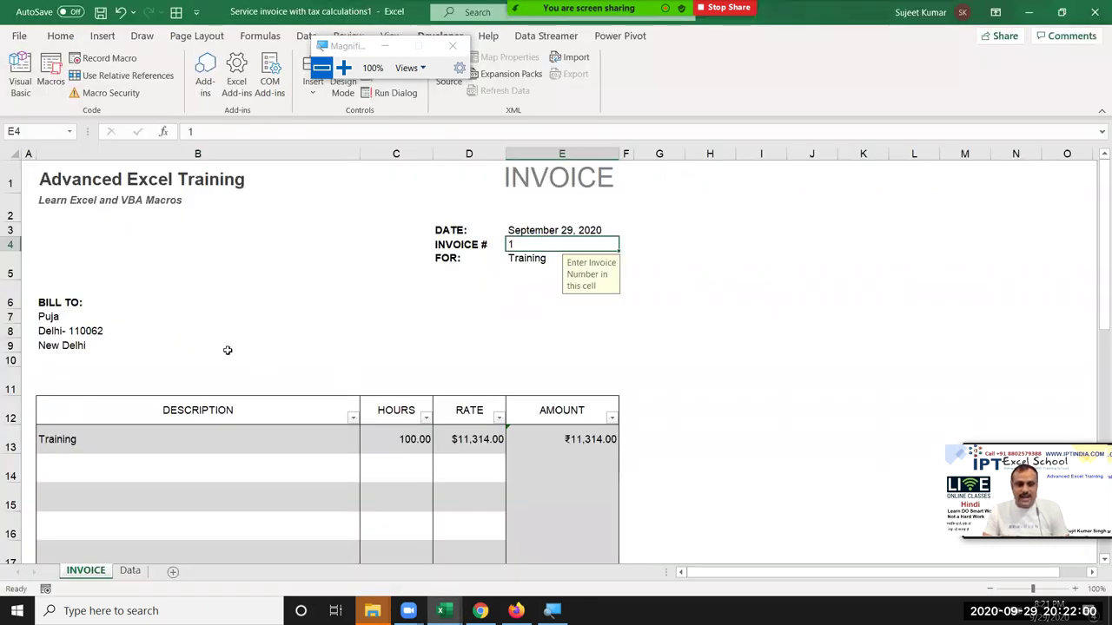
left_click(80, 331)
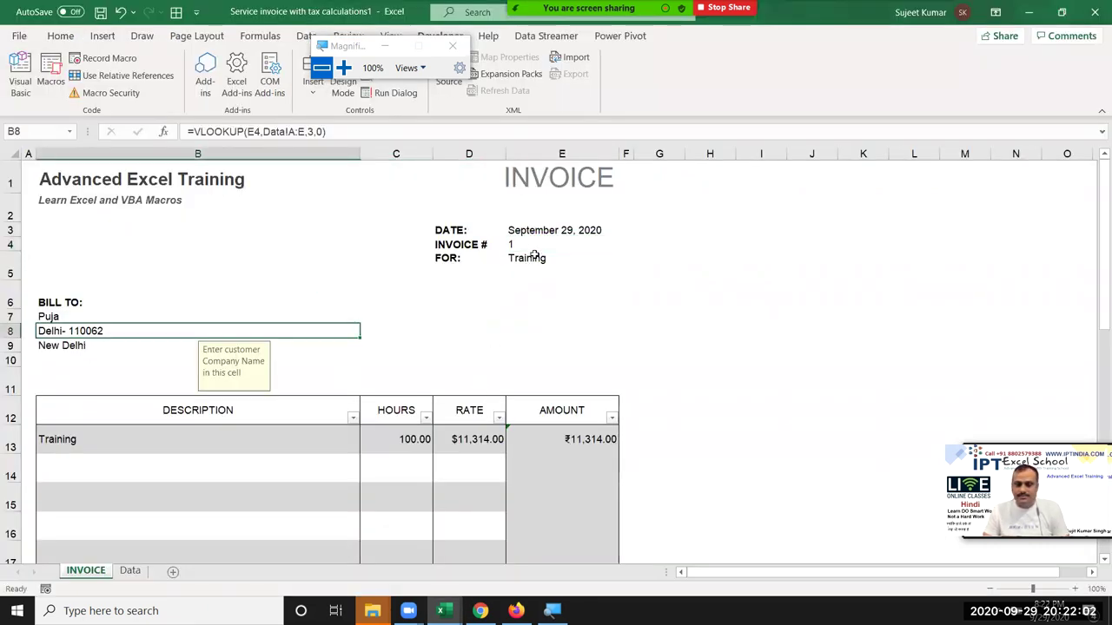
left_click(533, 245)
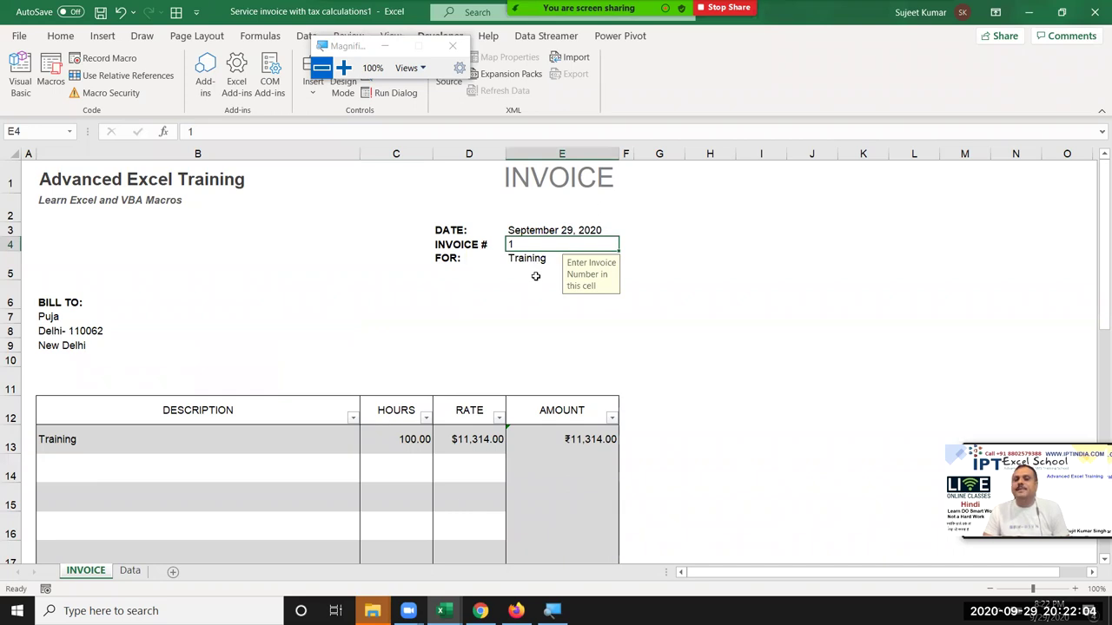
key("alt+F11")
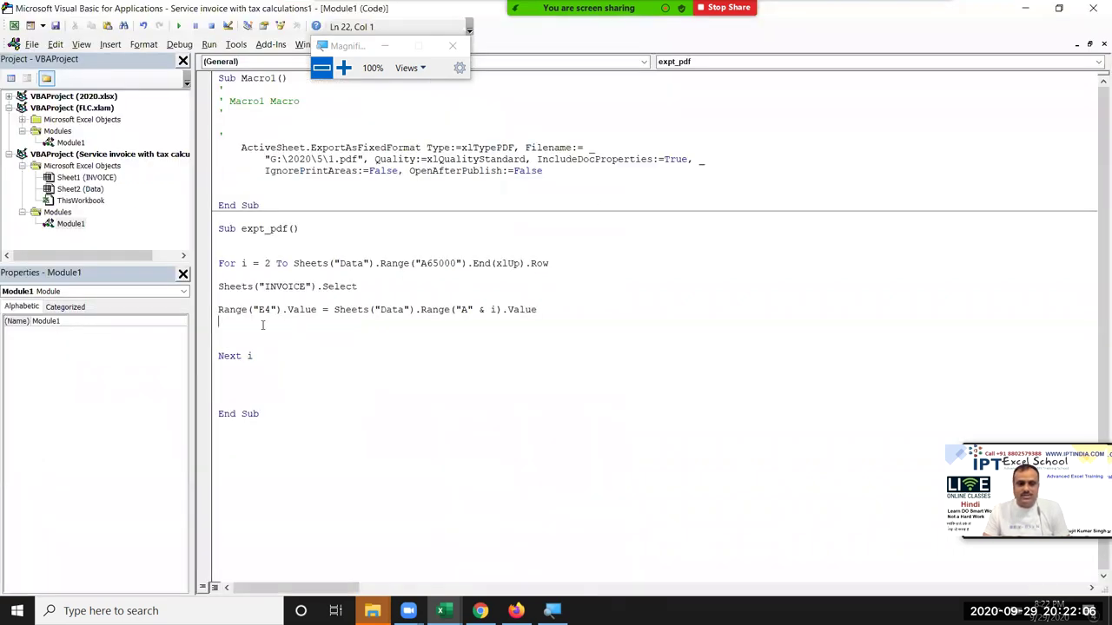
key("Return")
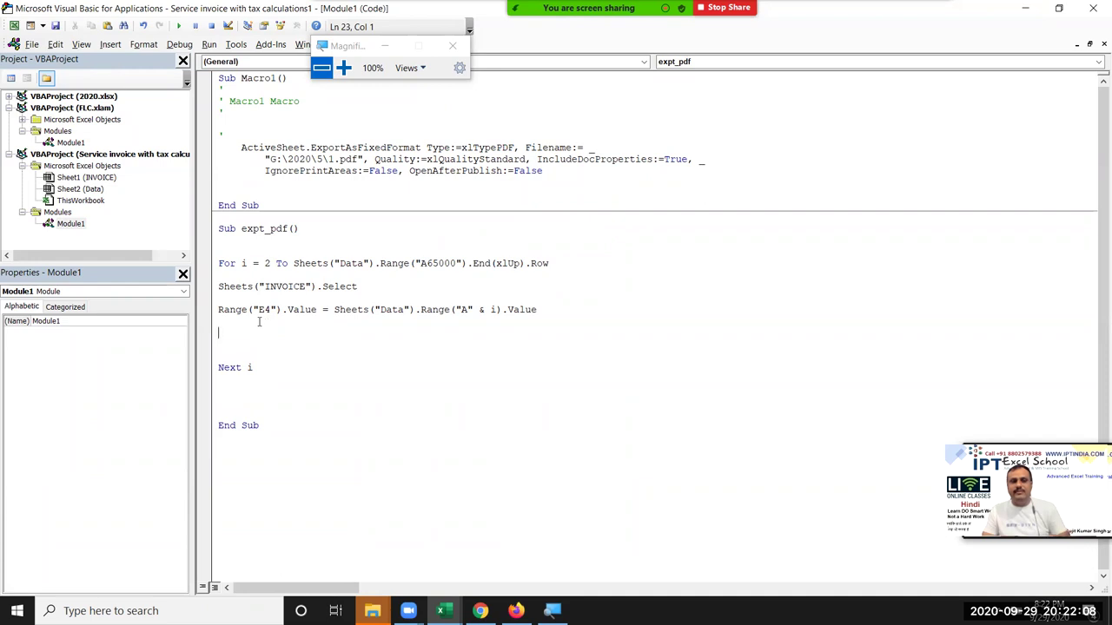
left_click(220, 327)
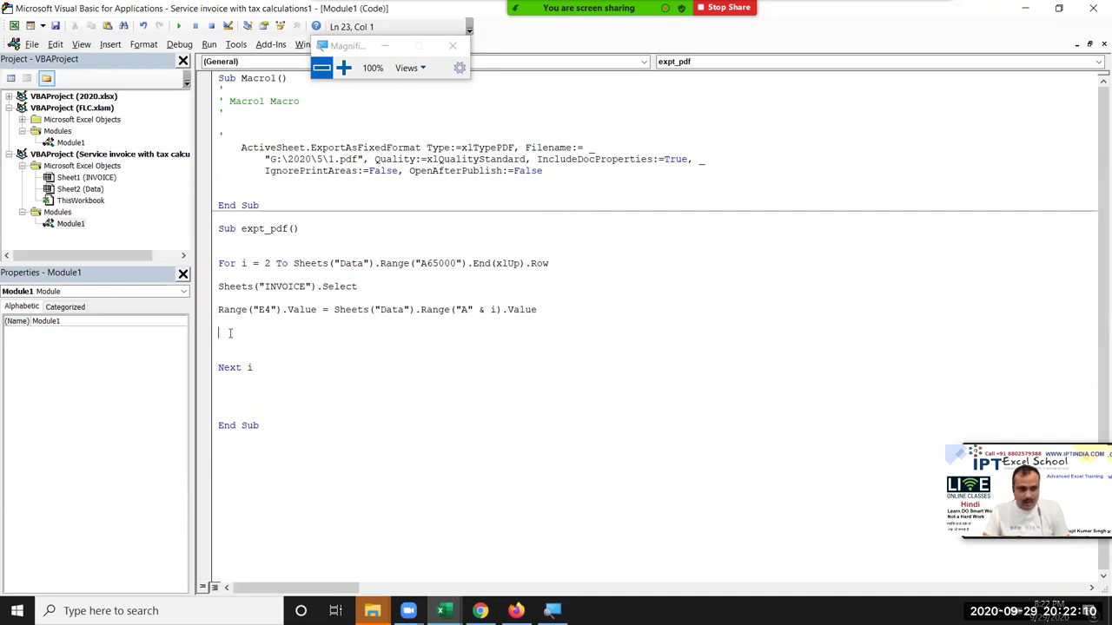
Step: Start a new loop line reading Sheet1.ExportAsFixedFormat
type("sheets1")
key("BackSpace")
key("BackSpace")
type(".ex")
key("Tab")
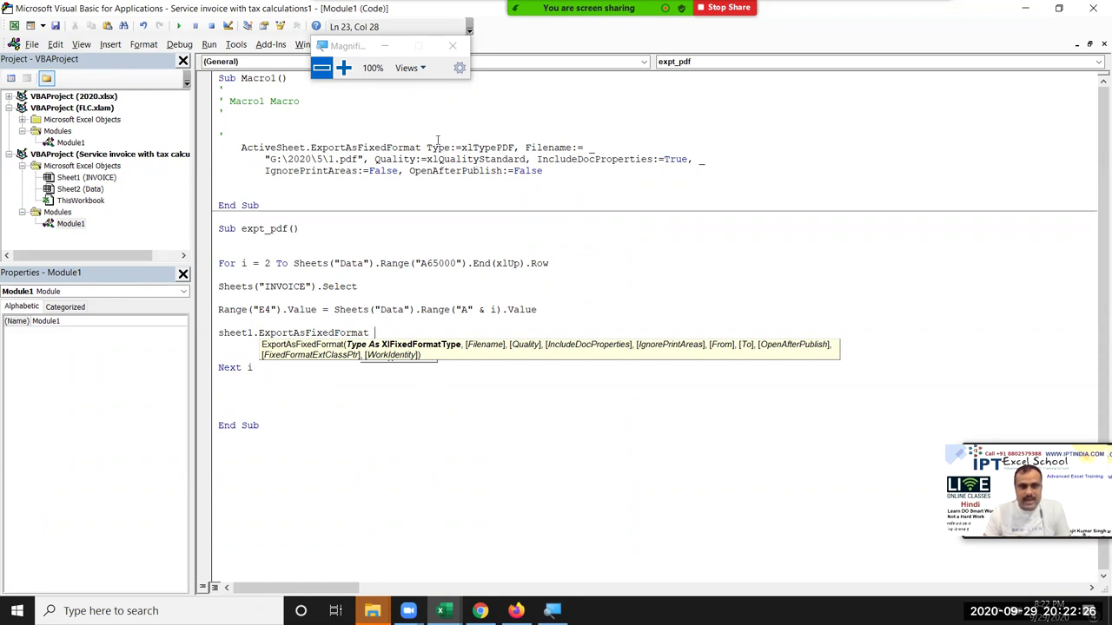
Step: Copy Type:=xlTypePDF from the recorded Macro1 export line onto the new export line
left_click_drag(427, 148, 516, 149)
key("ctrl+c")
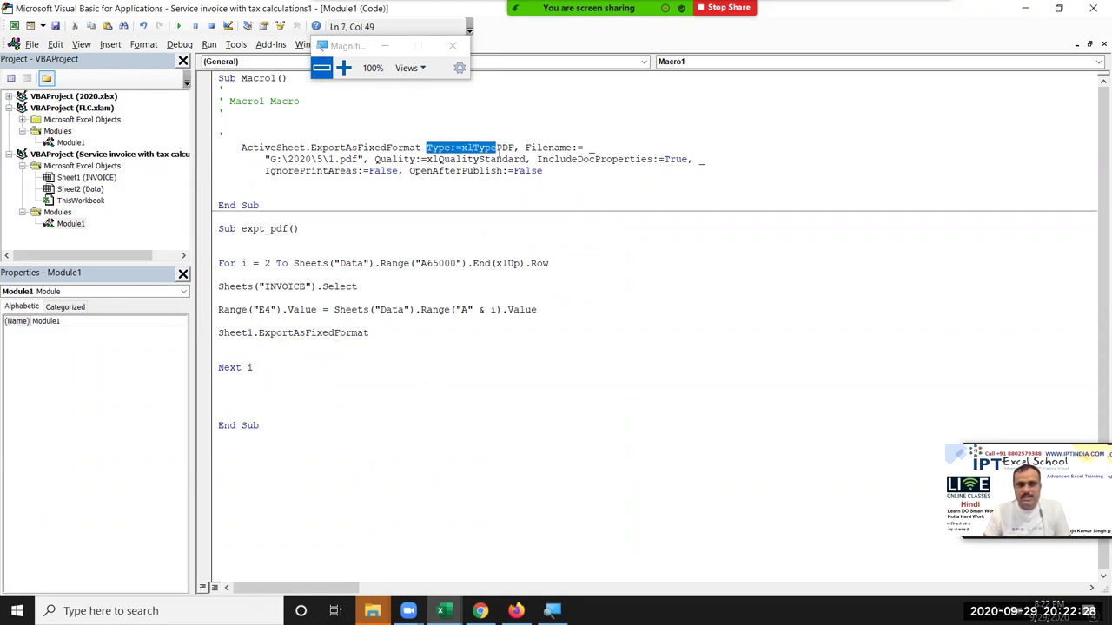
left_click(383, 332)
key("ctrl+v")
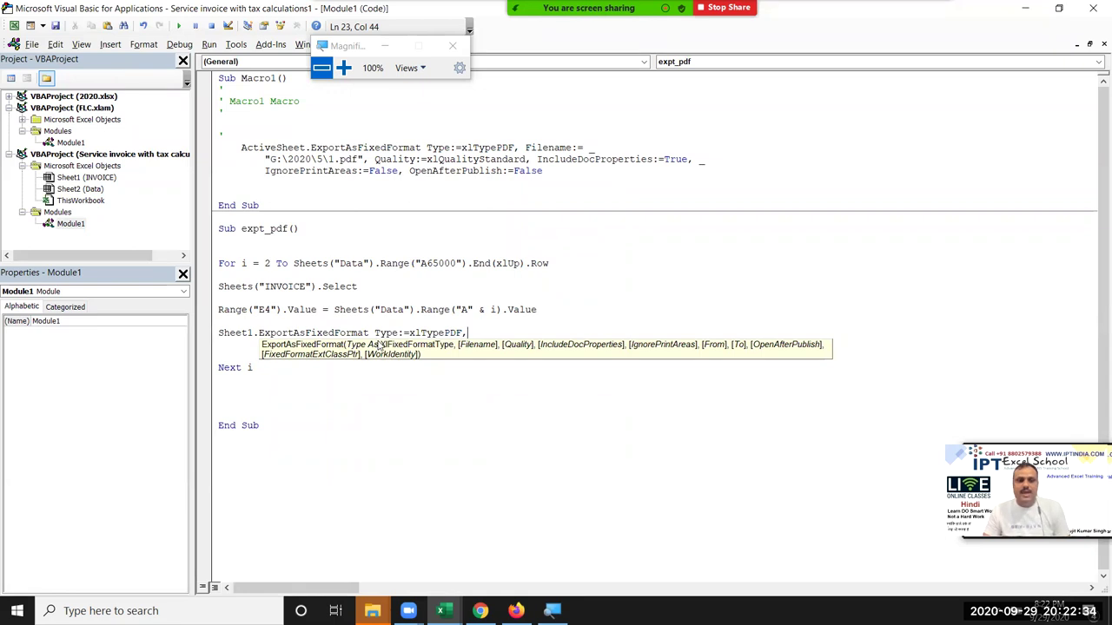
left_click(260, 159)
key("Return")
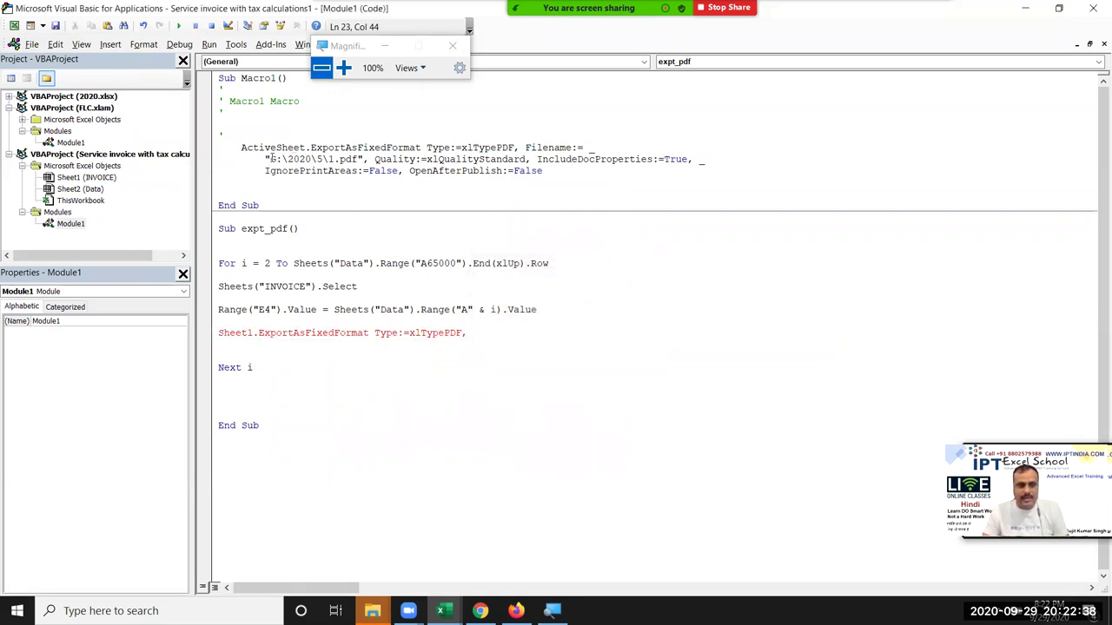
Step: Remove the Type:= label so the line reads Sheet1.ExportAsFixedFormat xlTypePDF
left_click_drag(265, 159, 359, 154)
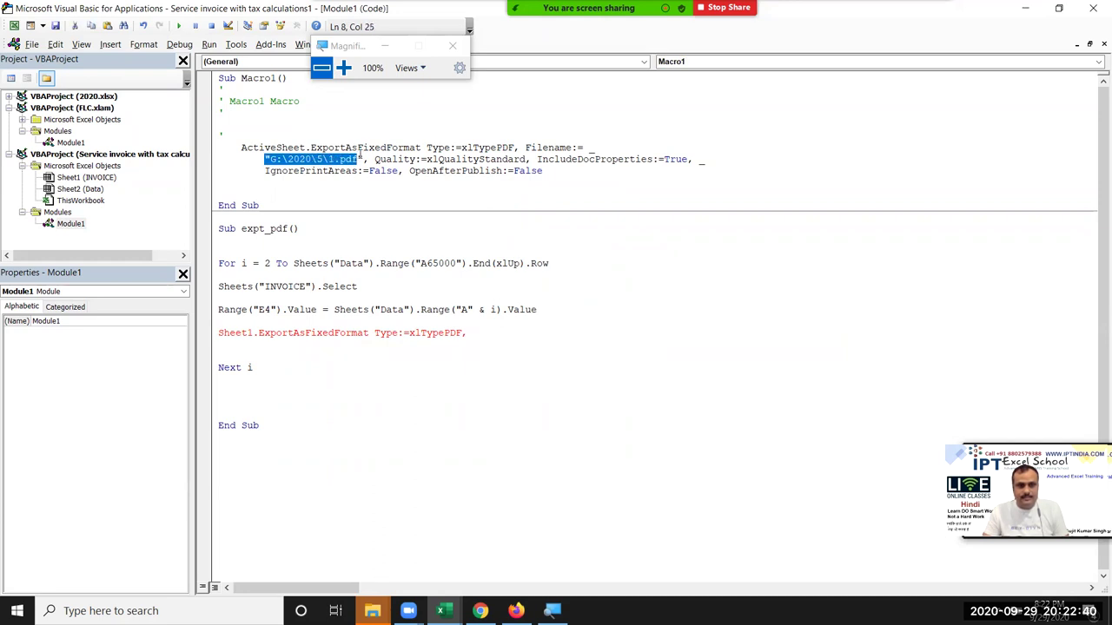
left_click(482, 334)
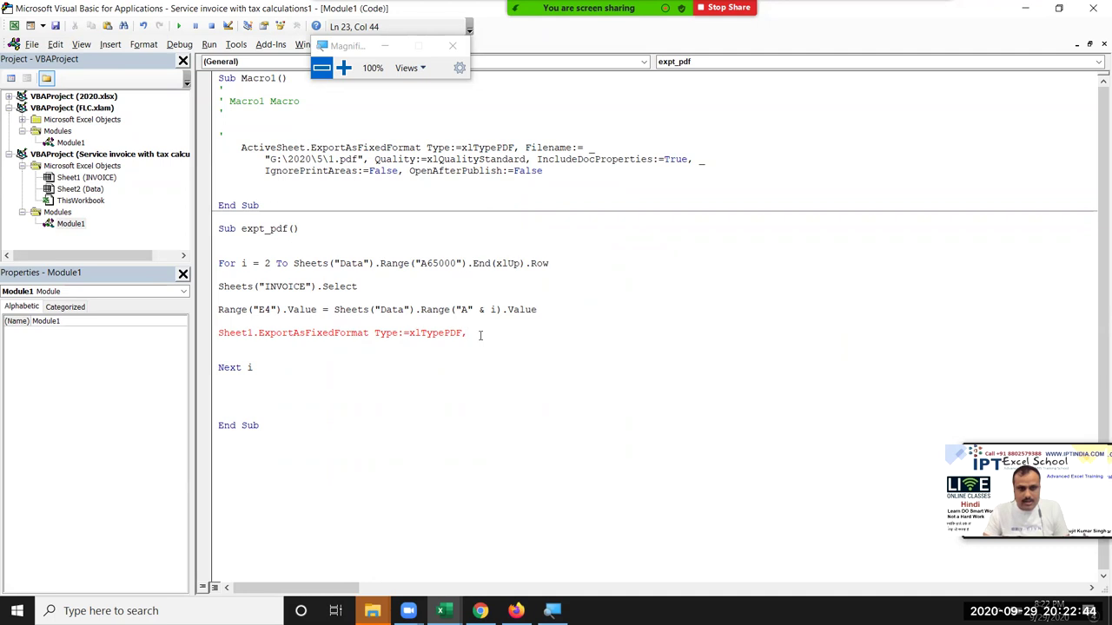
left_click(371, 333)
key("Right")
key("Delete")
key("Delete")
key("Delete")
key("Delete")
key("Delete")
key("Delete")
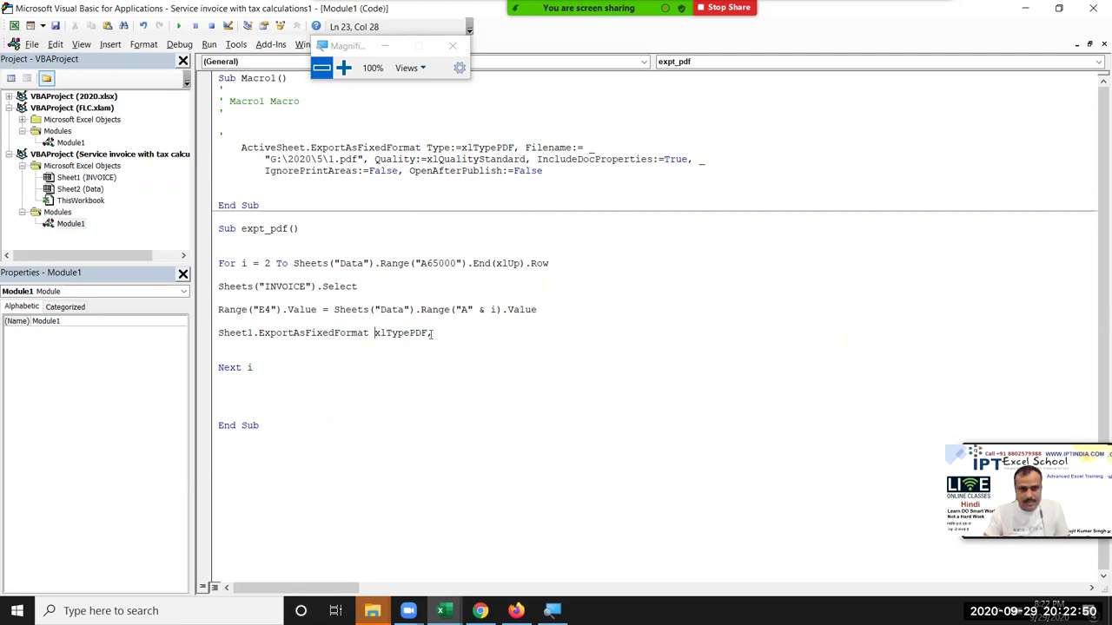
left_click(369, 334)
left_click(442, 332)
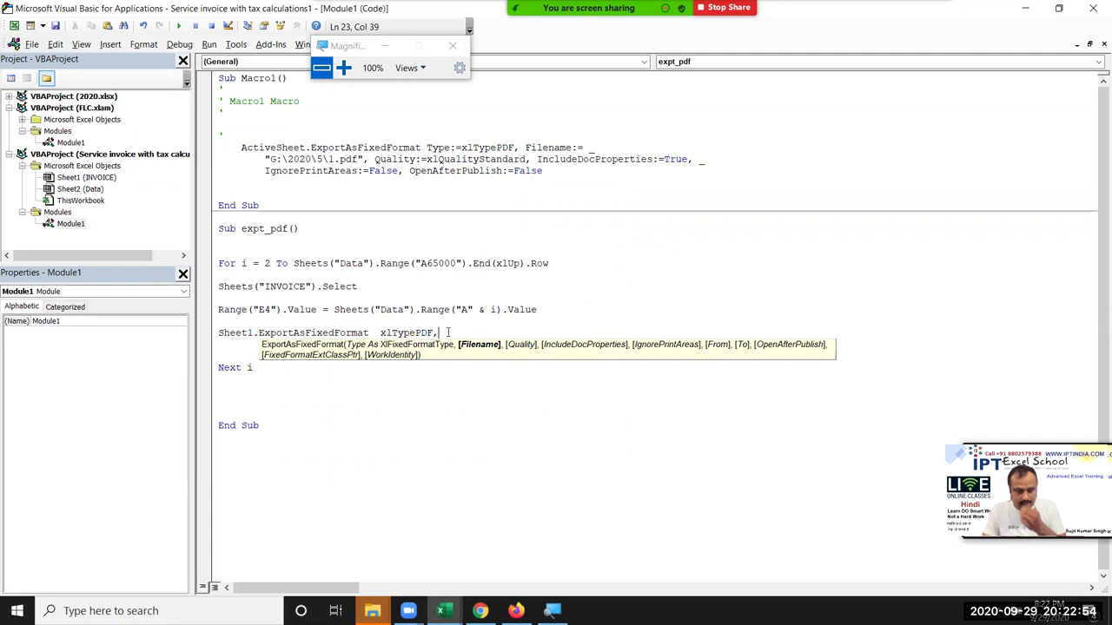
Step: Add the file name "G:\2020\5\.pdf" to the export line, dropping the fixed number 1
type("\"G:\\2020\\5\\1.pdf\"")
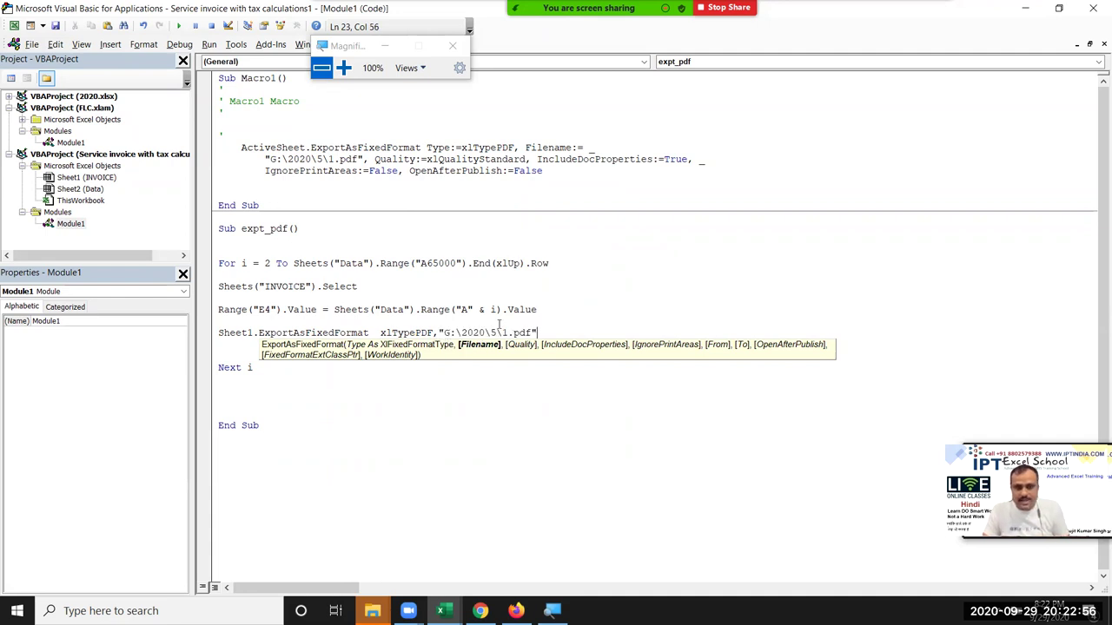
key("Delete")
type("\"")
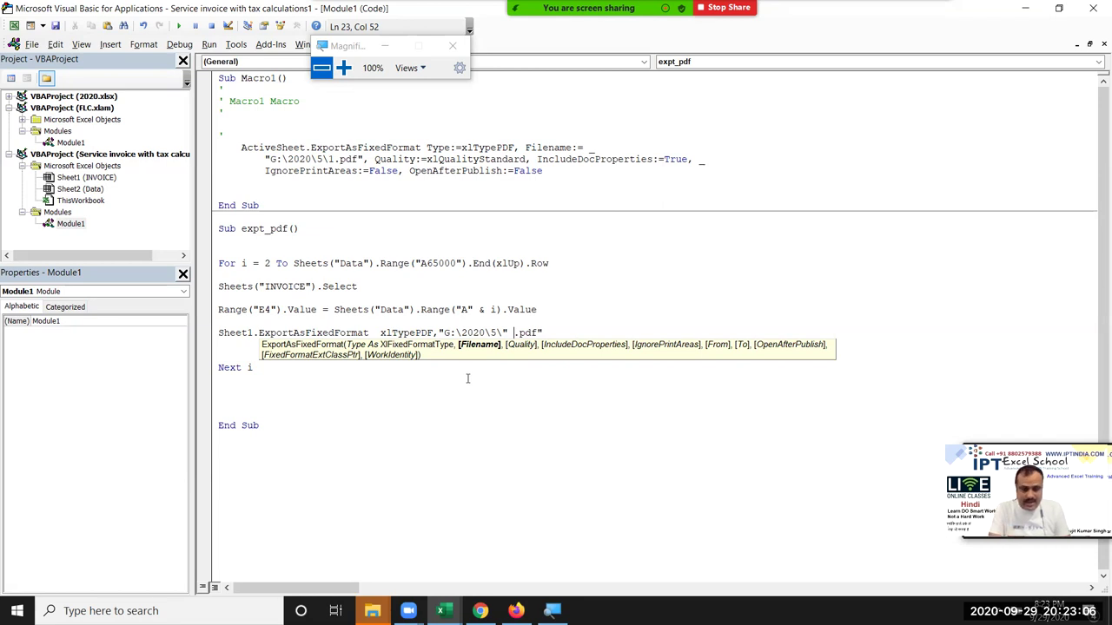
left_click(338, 309)
key("Return")
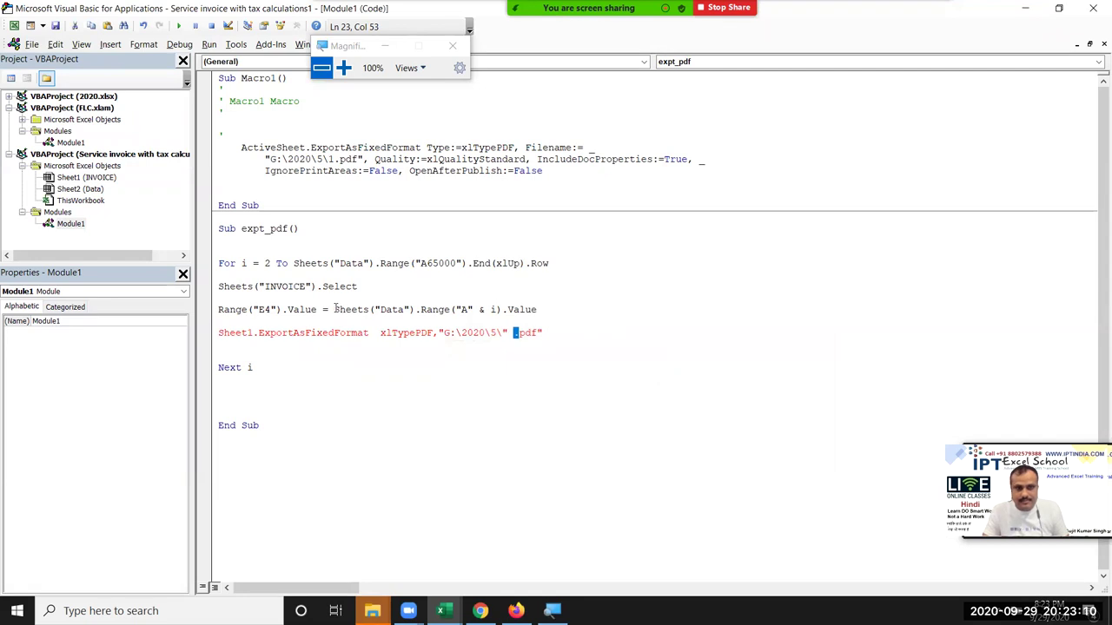
Step: Splice & Sheets("Data").Range("A" & i).Value & before .pdf, then return to Excel
left_click_drag(334, 309, 546, 309)
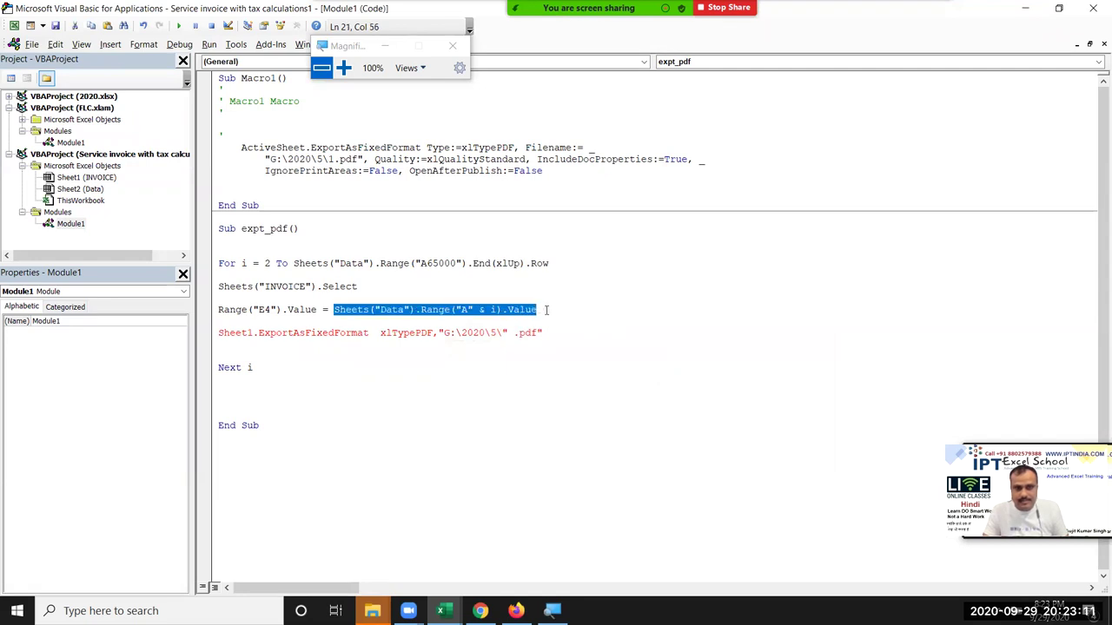
left_click(511, 333)
type("&")
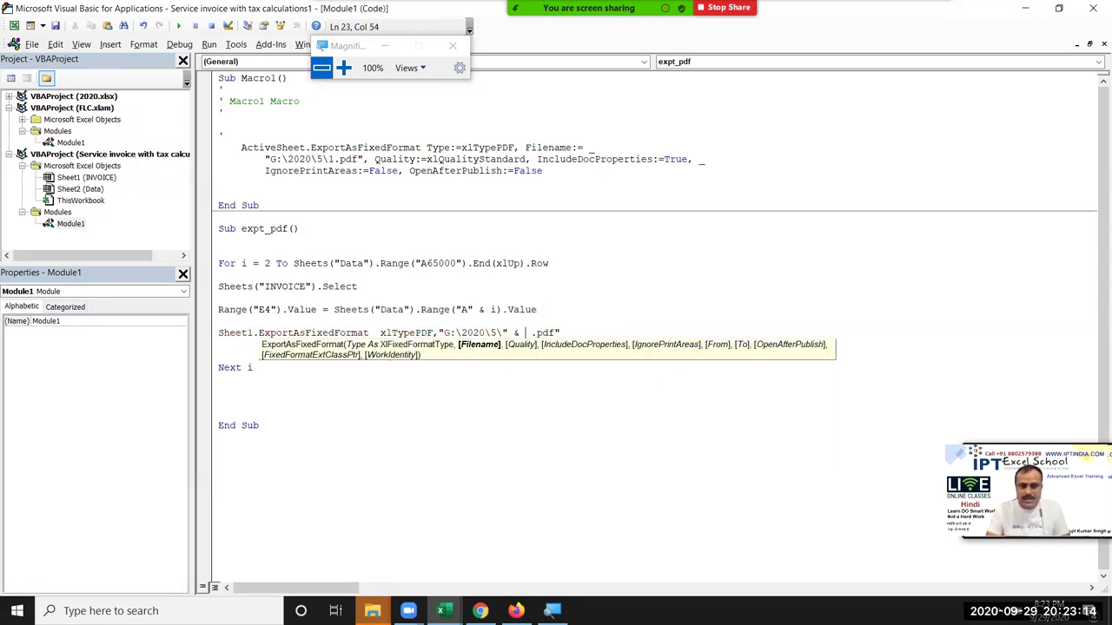
type("Sheets(\"Data\").Range(\"A\" & i).Value")
type("&")
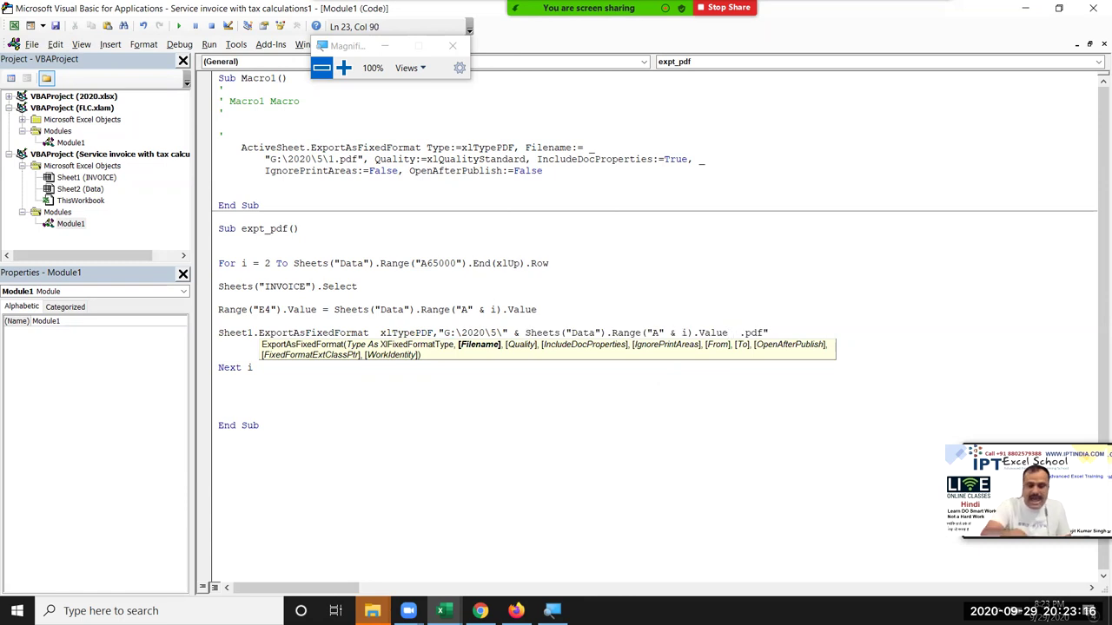
key("Delete")
type("\"")
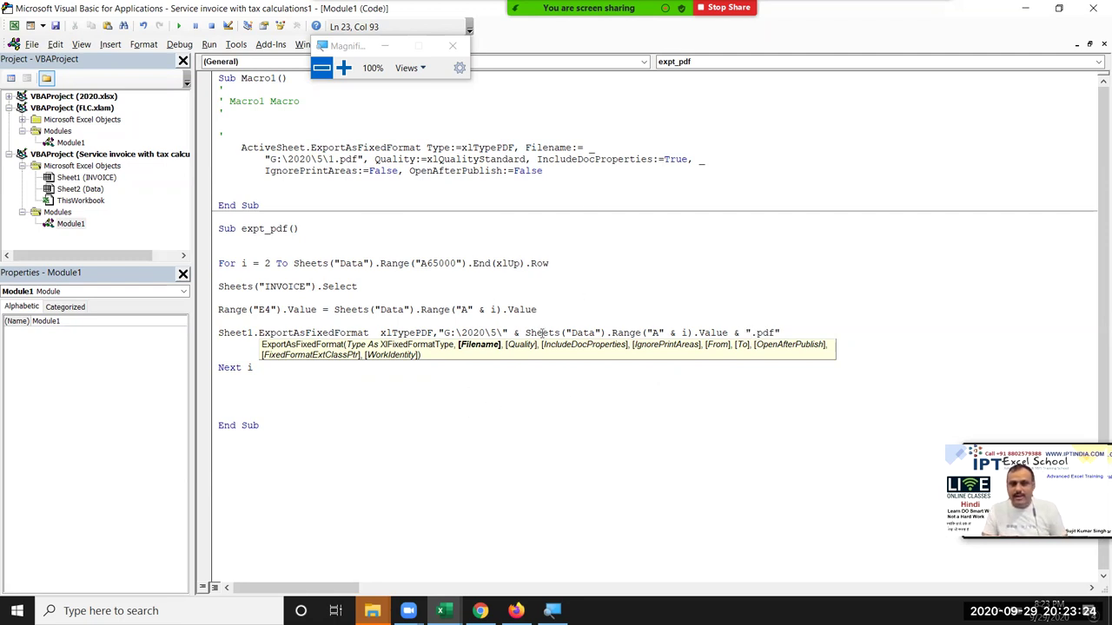
left_click(702, 383)
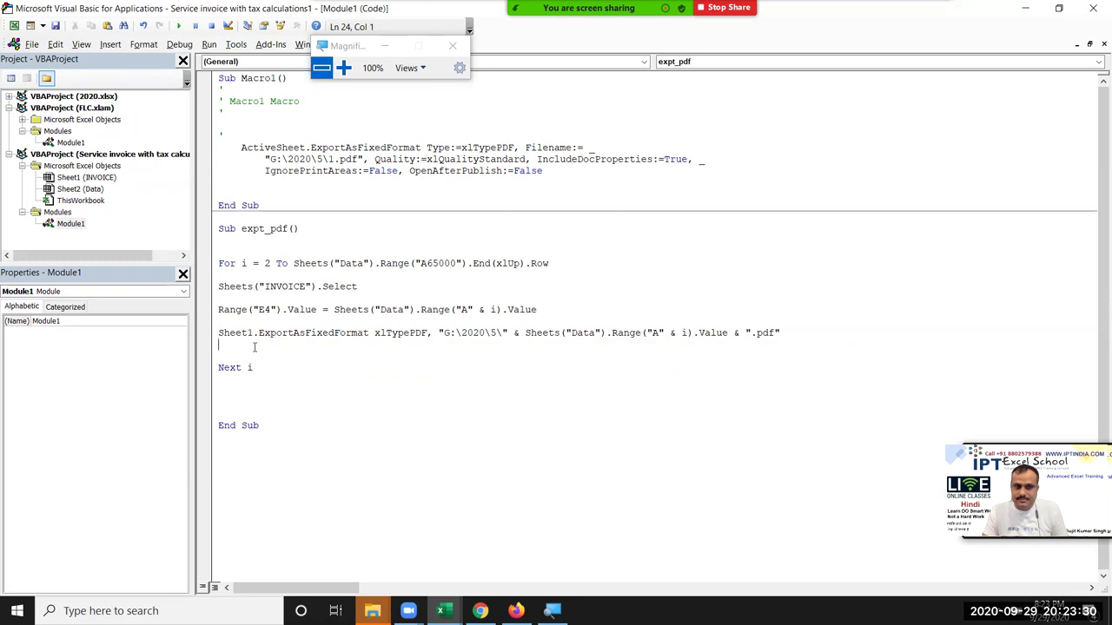
left_click(370, 363)
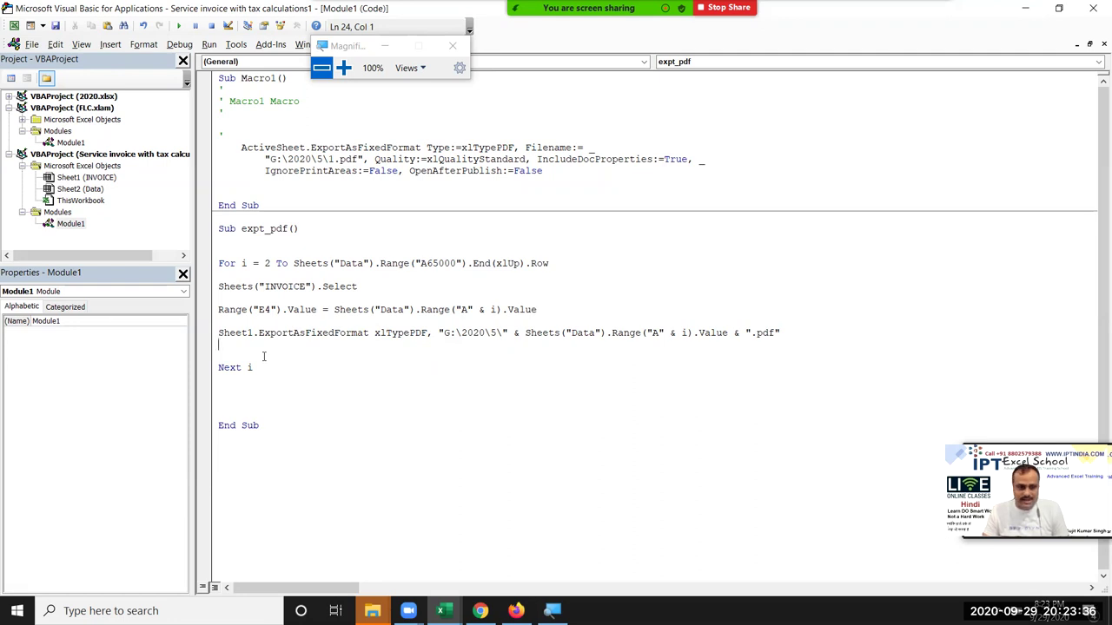
key("alt+F11")
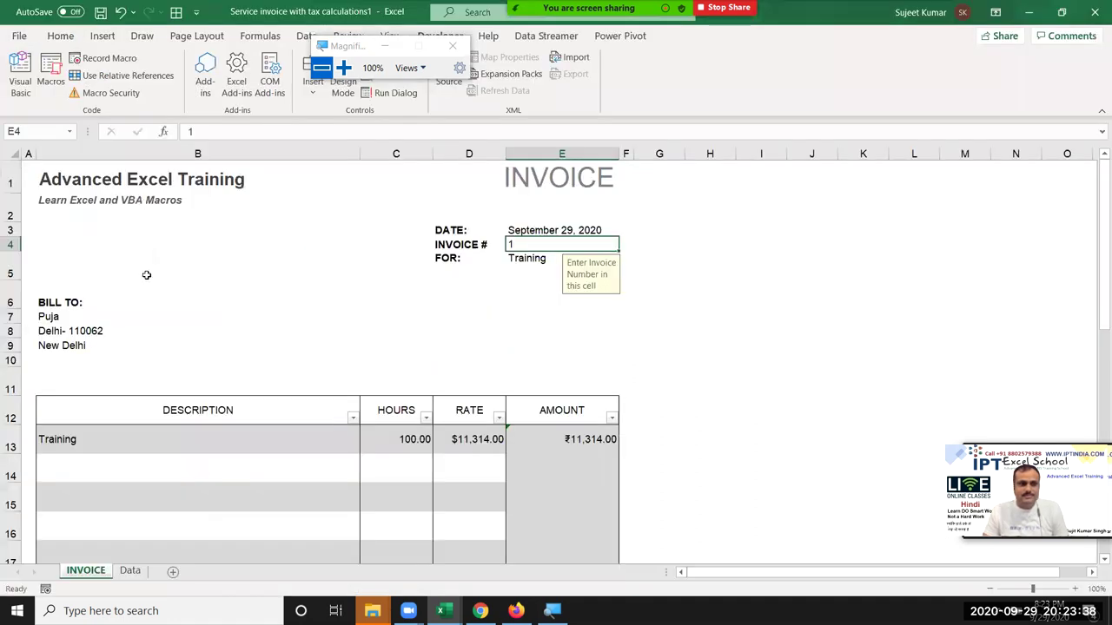
Step: Run expt_pdf from the Macros list to export numbered invoice PDFs into G:\2020\5
left_click(147, 275)
left_click(51, 74)
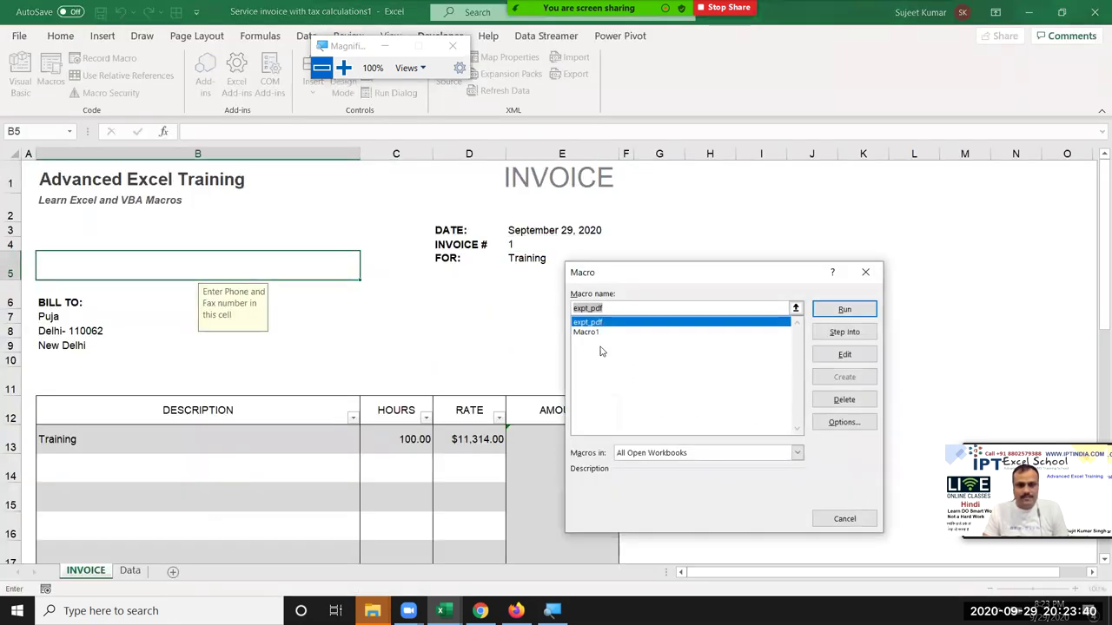
left_click(832, 328)
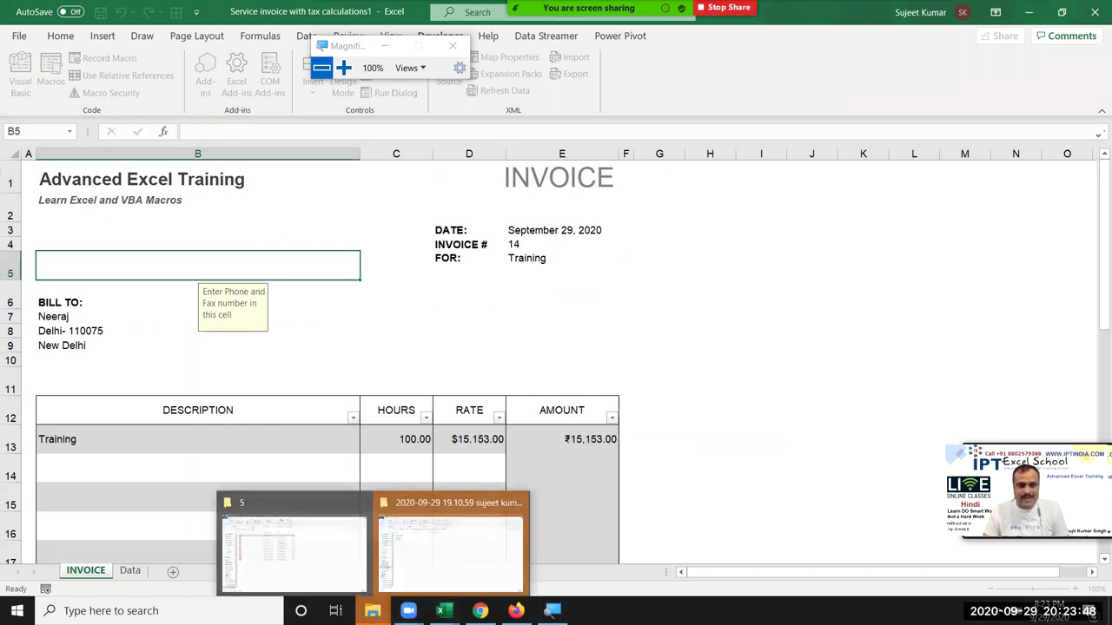
left_click(339, 568)
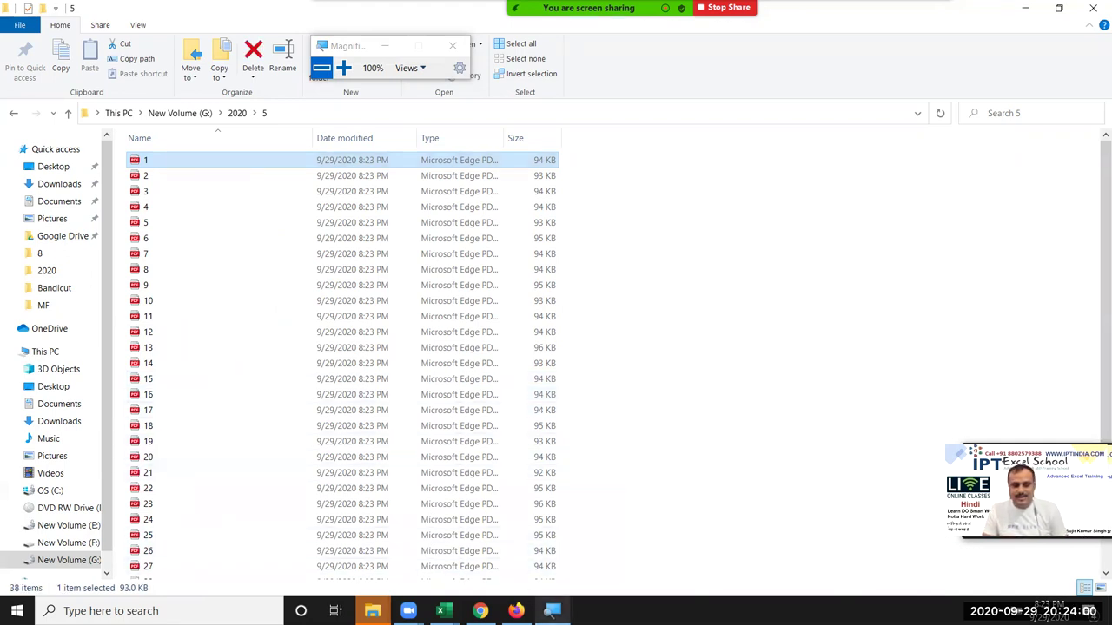
mouse_move(441, 611)
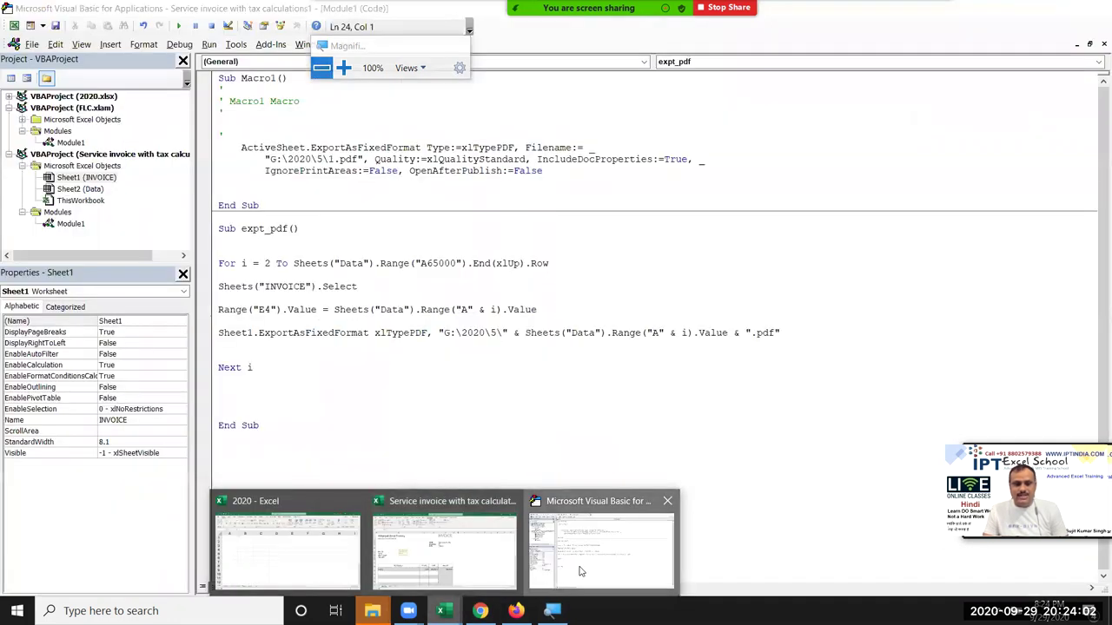
Step: Open 3.pdf in Adobe Acrobat Reader DC and check its customer name and ₹14,929.00 amount
left_click(608, 547)
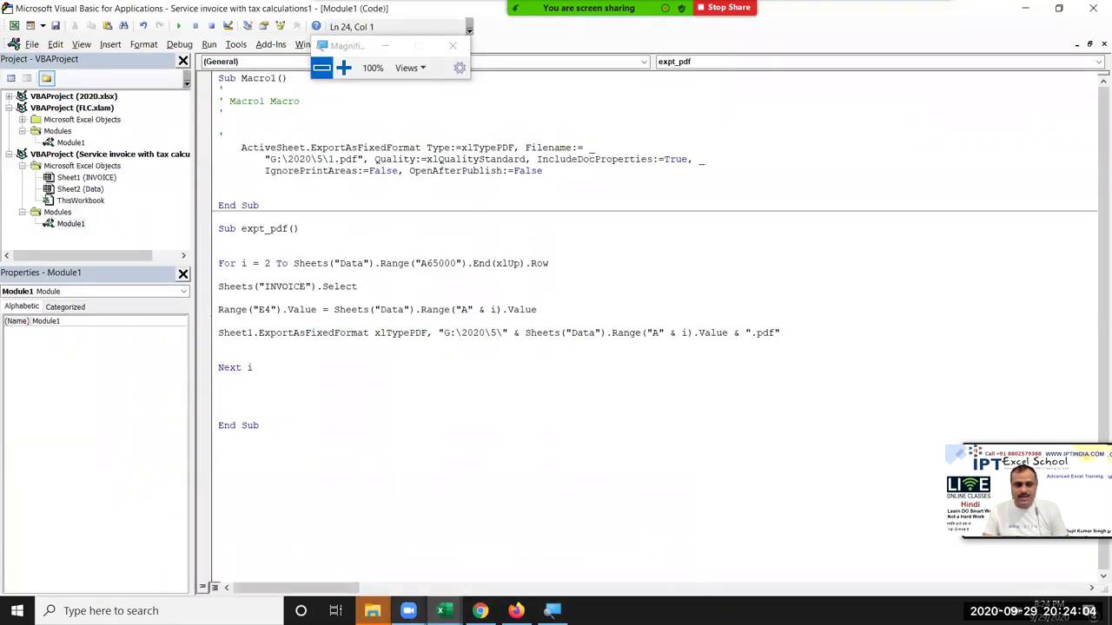
left_click(408, 610)
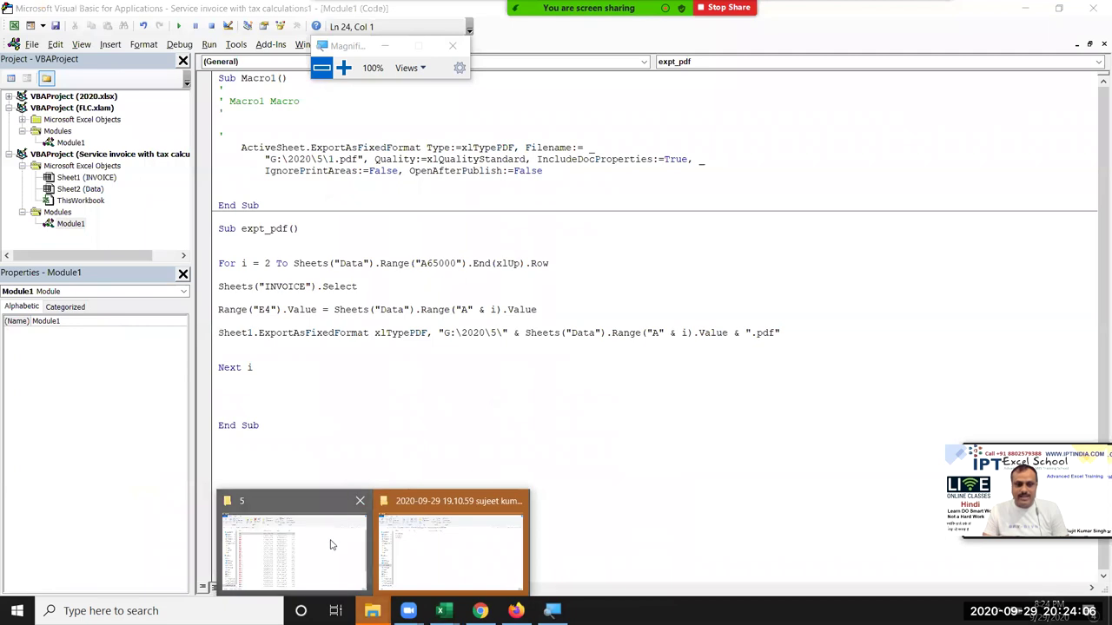
left_click(332, 543)
left_click(173, 194)
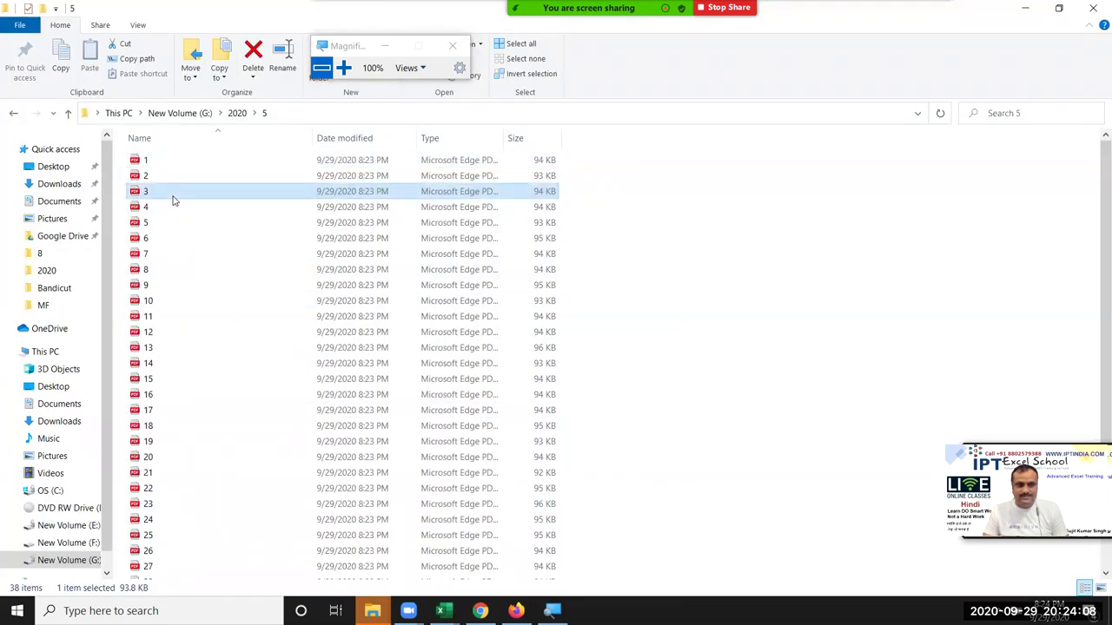
right_click(174, 196)
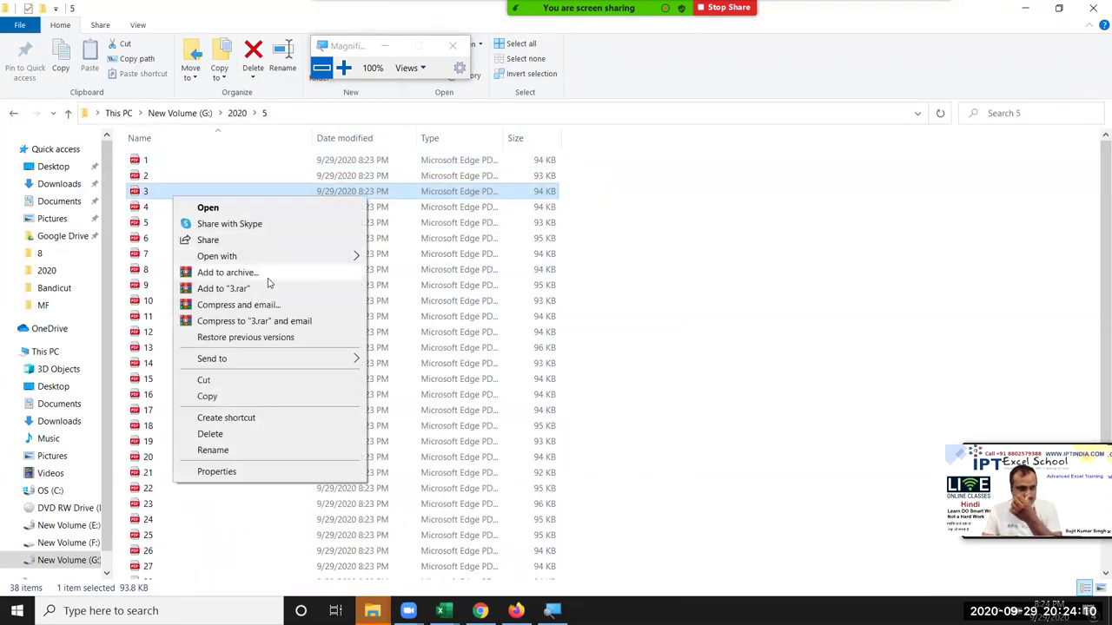
mouse_move(217, 256)
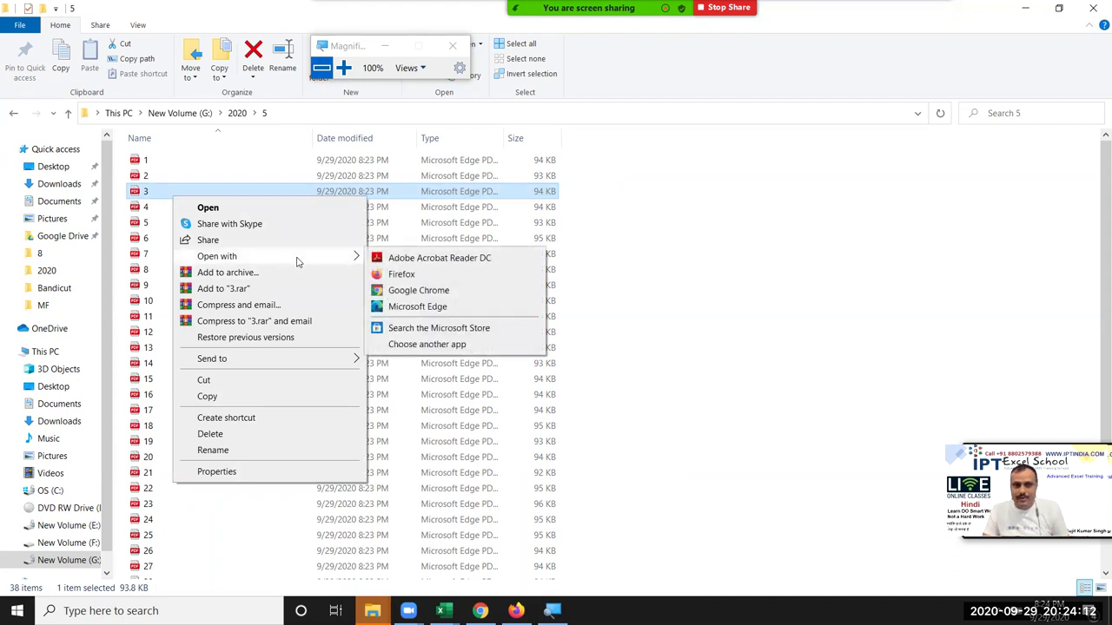
left_click(390, 267)
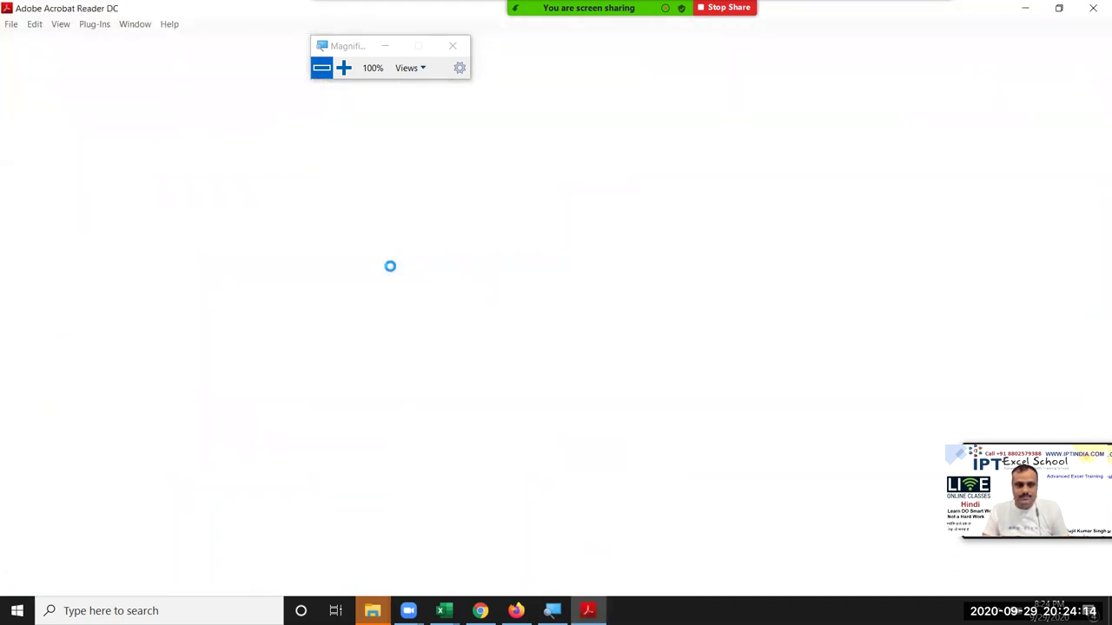
left_click(452, 48)
double_click(119, 347)
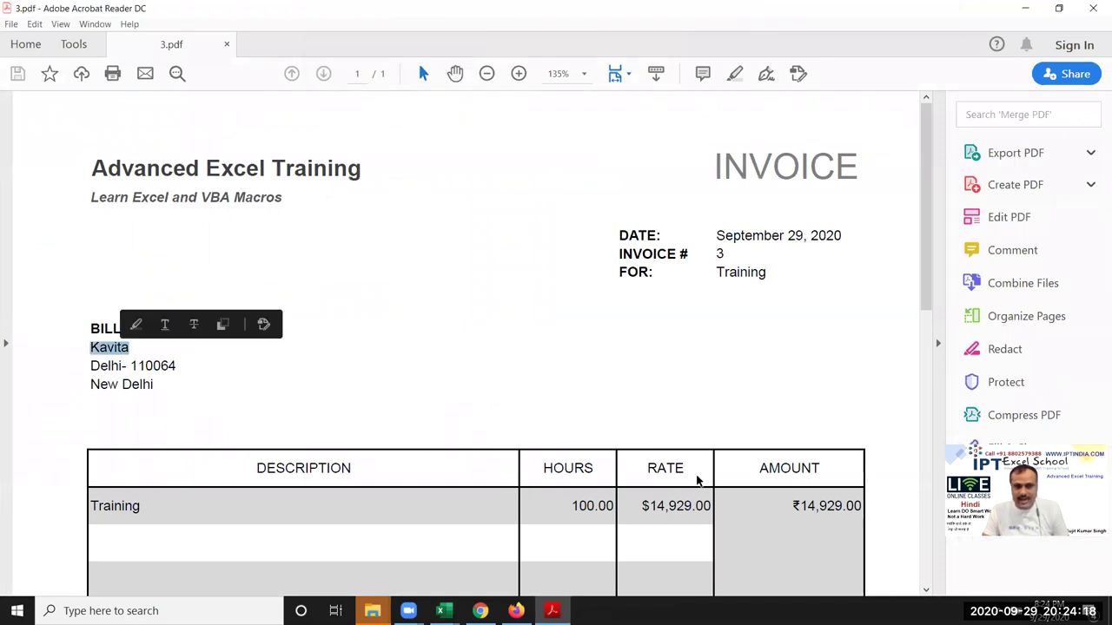
double_click(806, 506)
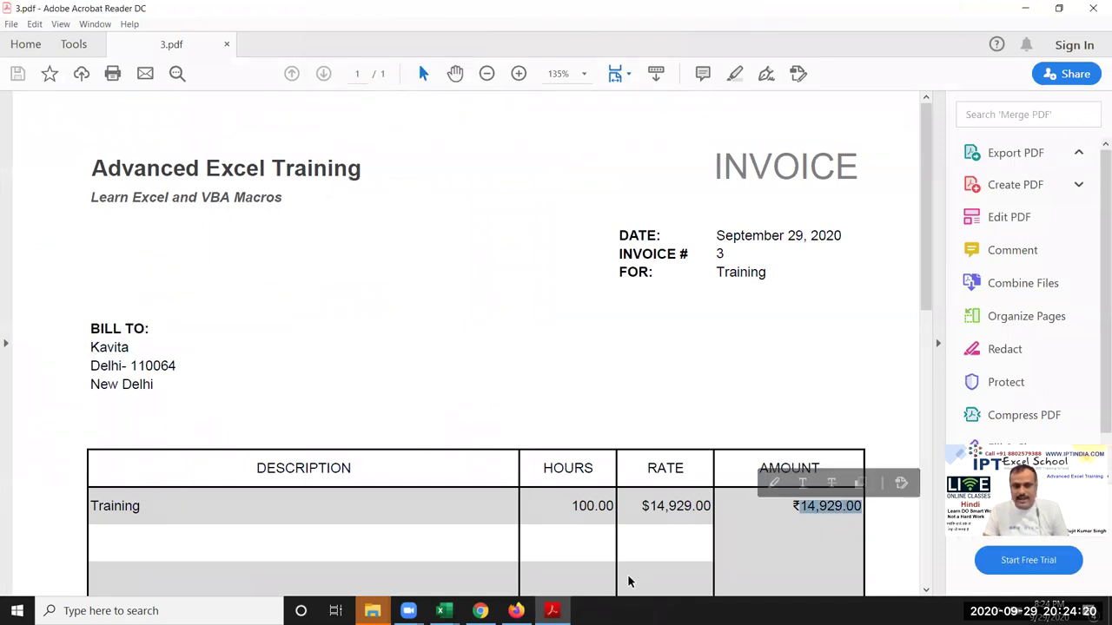
mouse_move(441, 611)
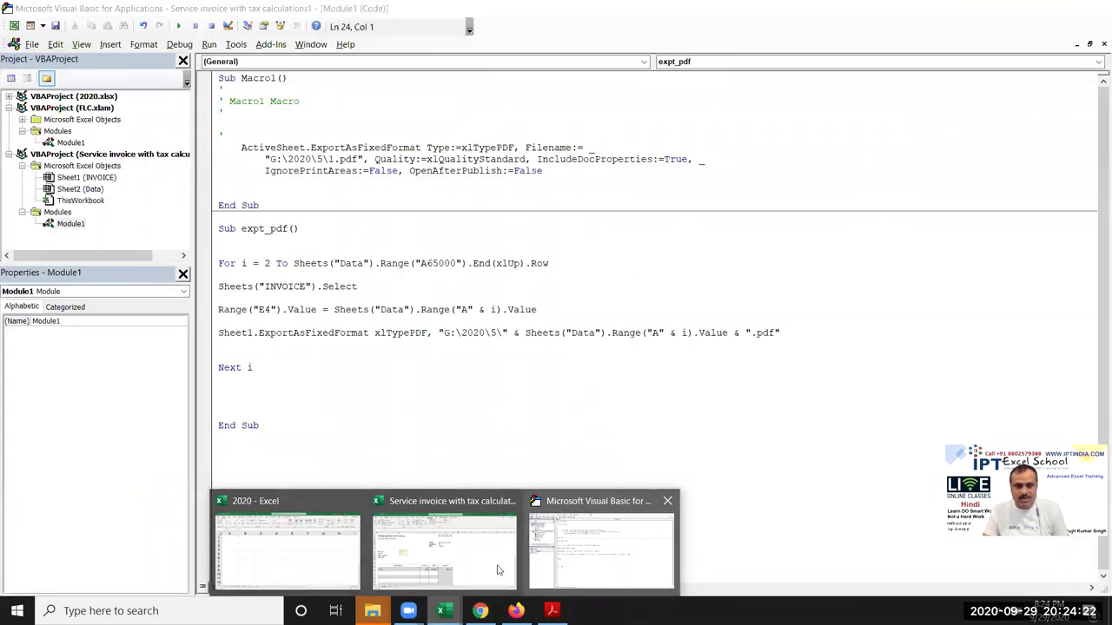
Step: Compare Data row 4's customer name and 14929 amount with the PDF, then view INVOICE
left_click(443, 543)
left_click(130, 570)
left_click(31, 206)
left_click(87, 208)
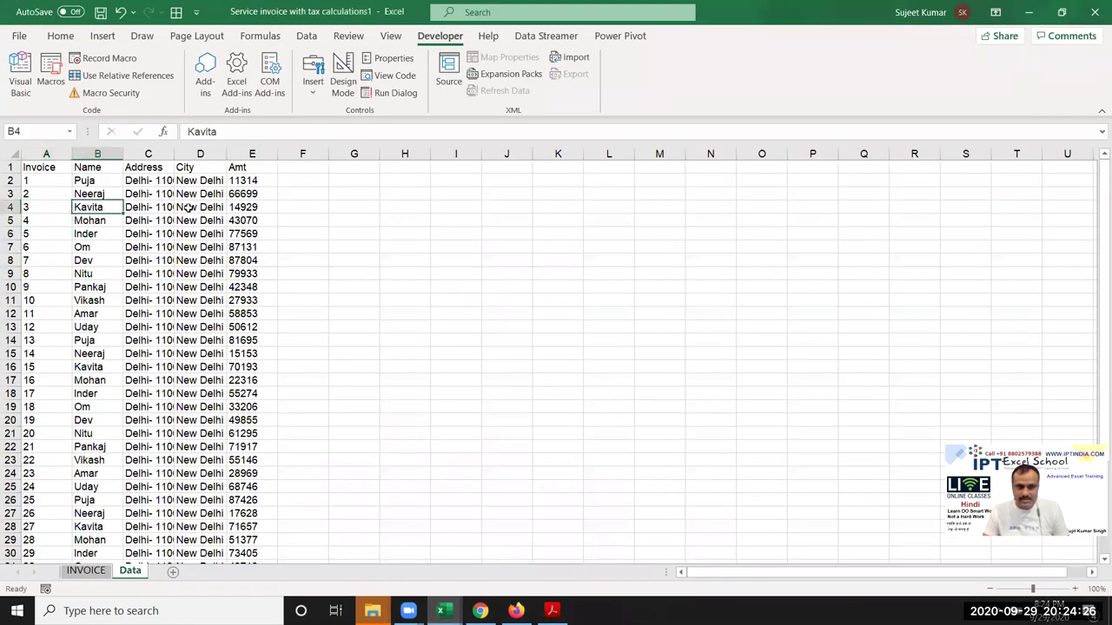
left_click(255, 209)
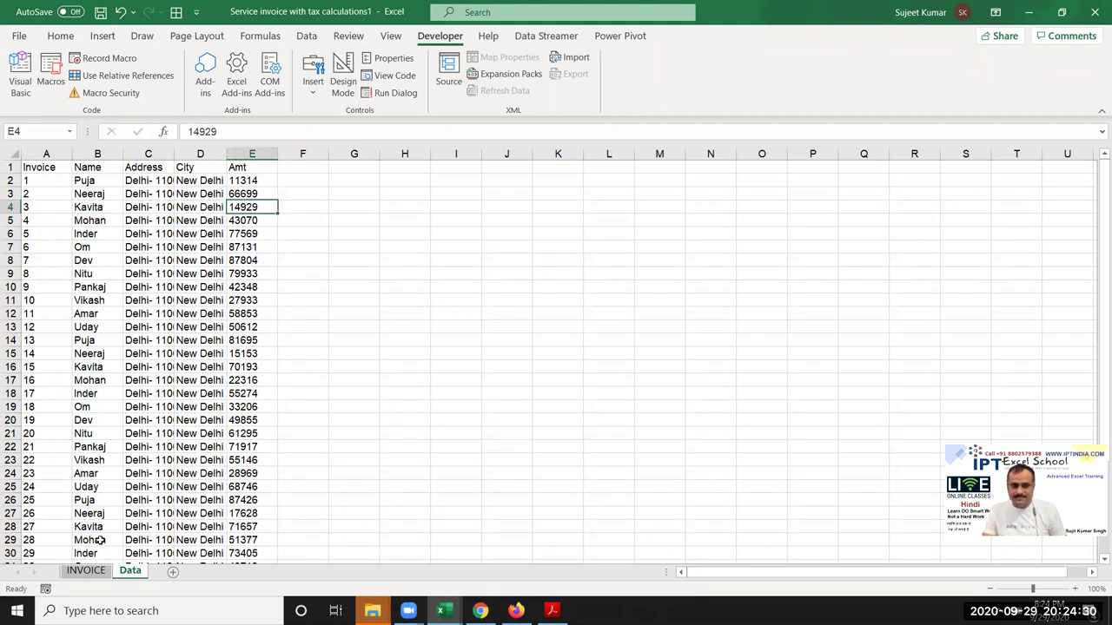
left_click(86, 571)
scroll(370, 521, "down", 8)
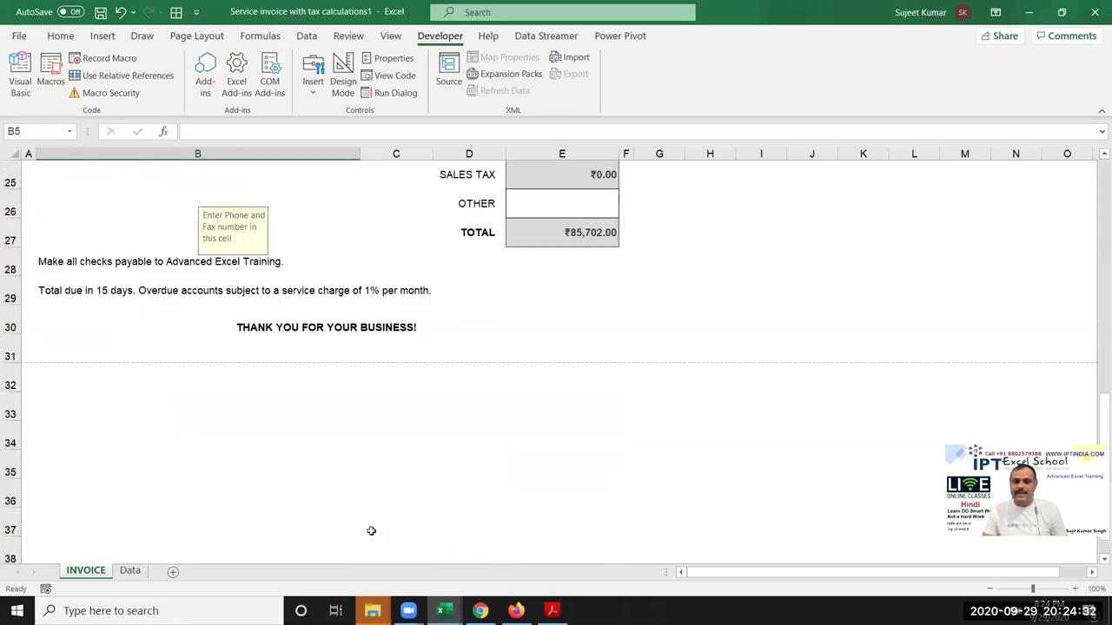
scroll(370, 531, "up", 4)
scroll(373, 527, "up", 4)
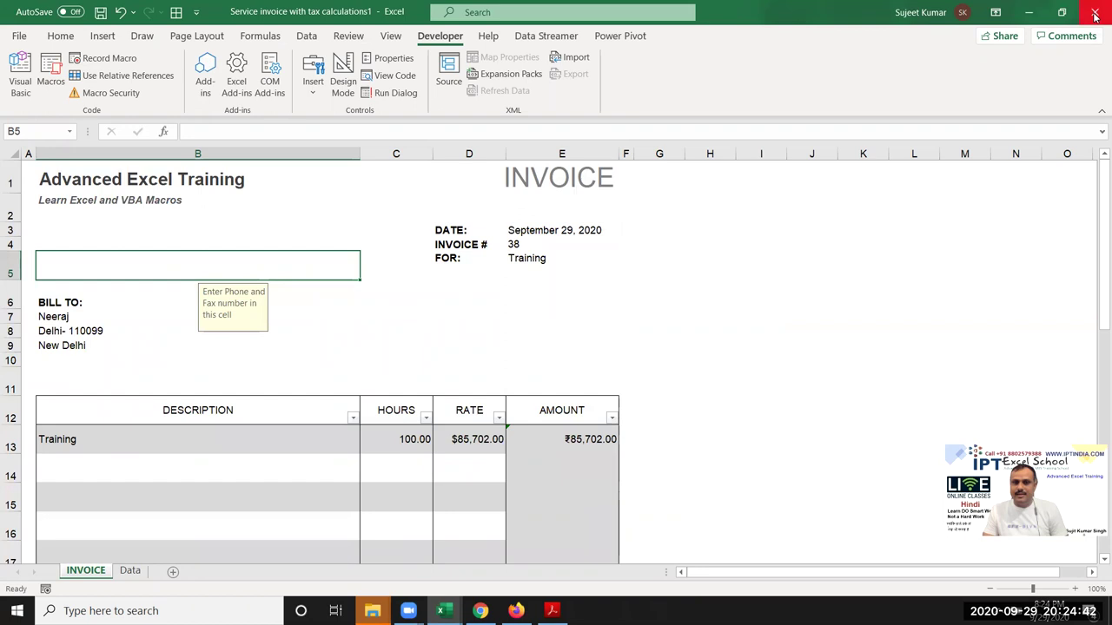
Step: Add a new blank Sheet2 beside the Data sheet and show the desktop
left_click(1094, 10)
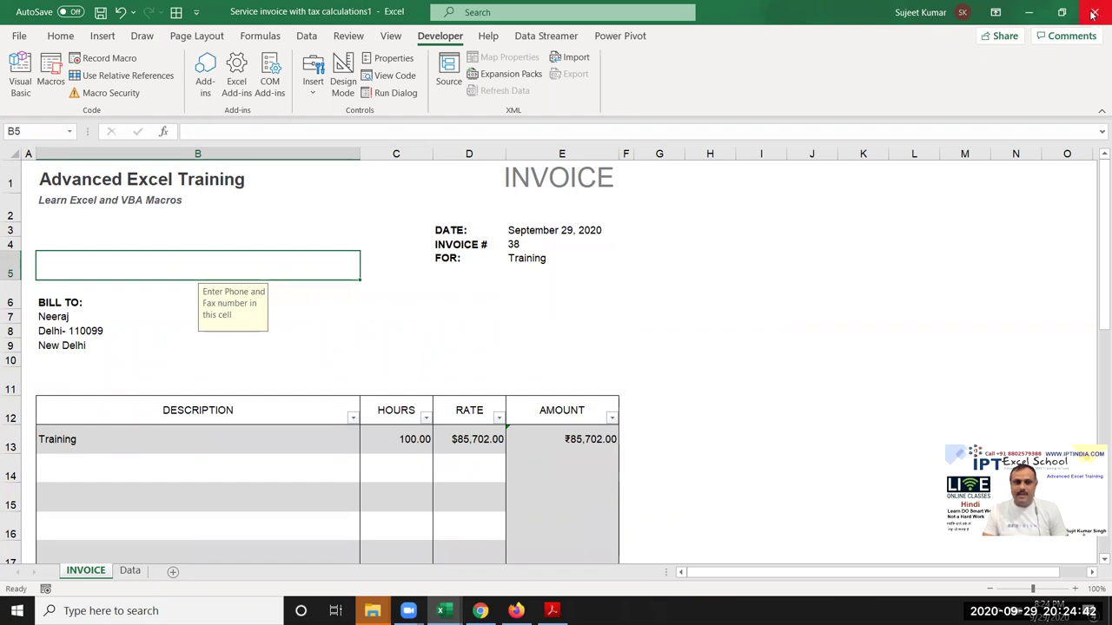
key("Escape")
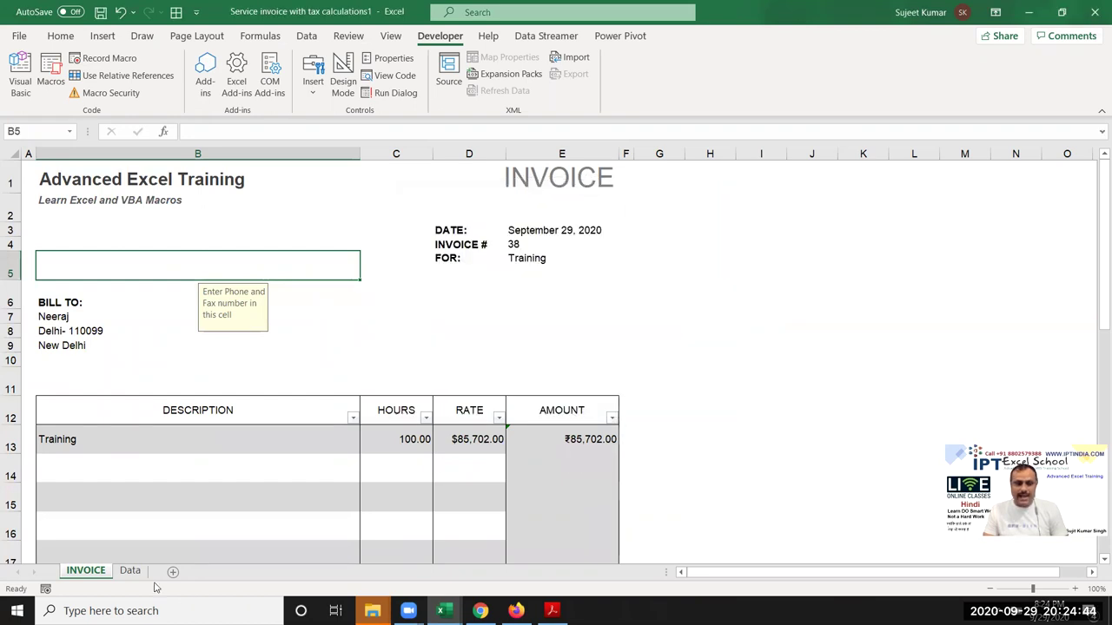
left_click(132, 571)
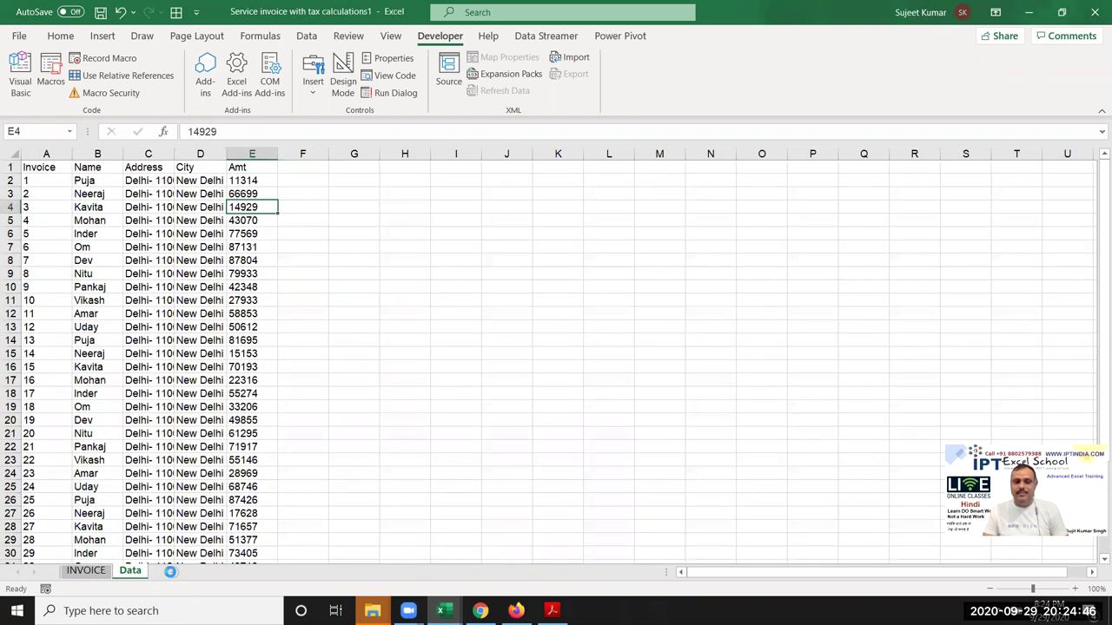
left_click(170, 571)
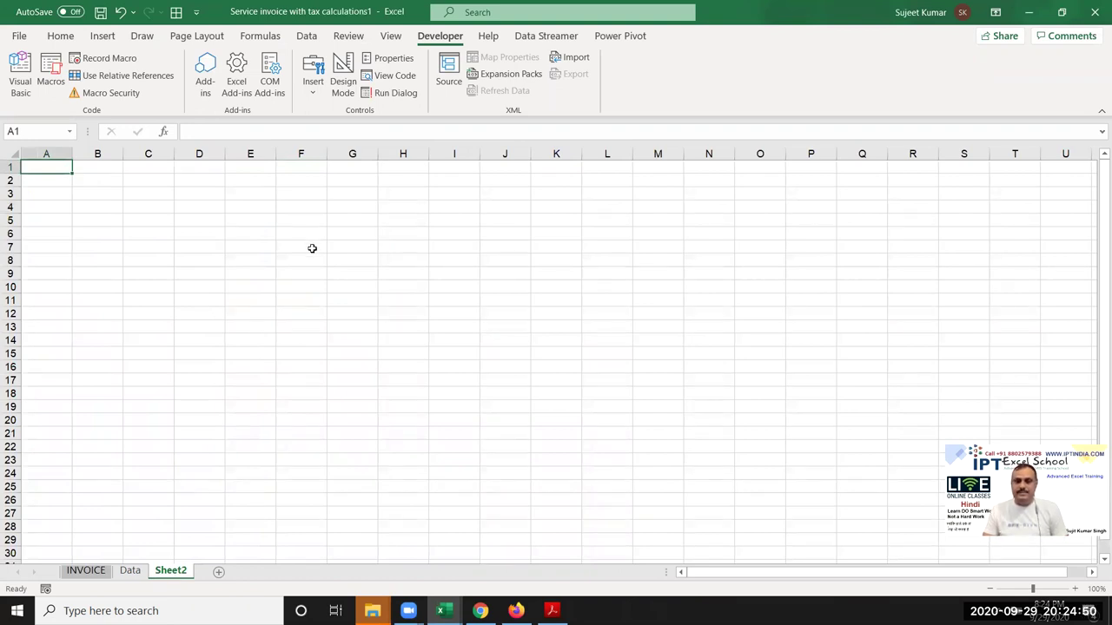
key("super+d")
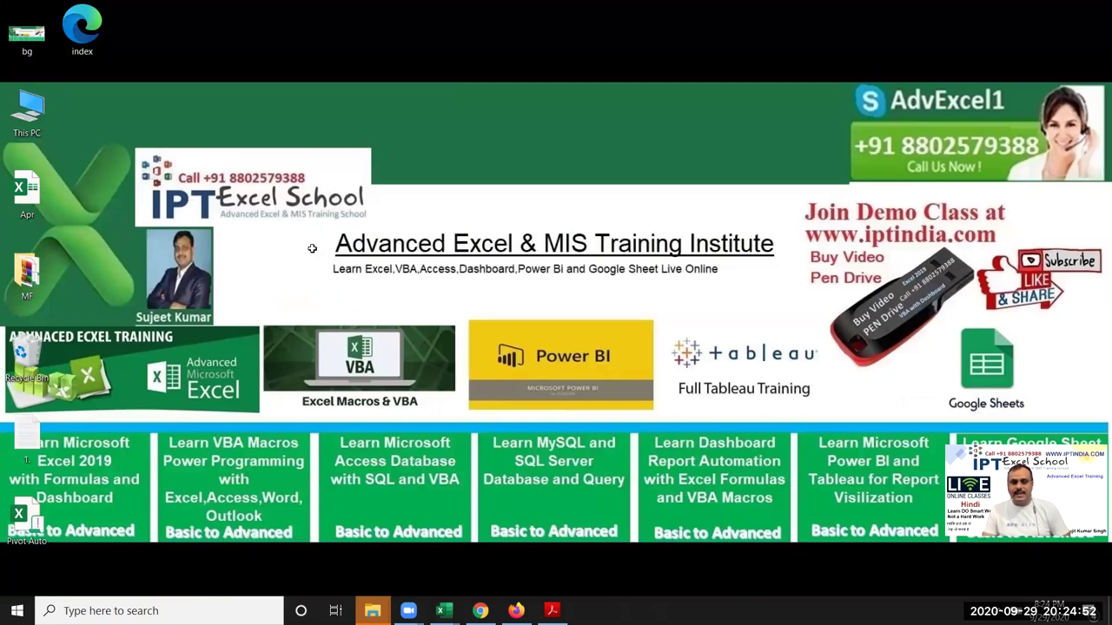